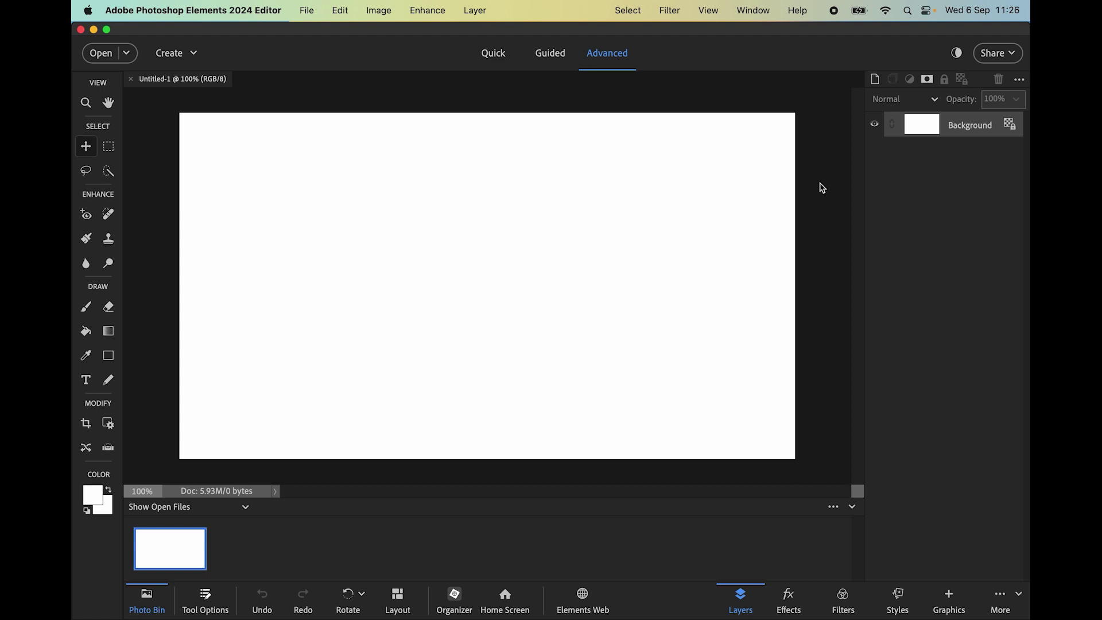
Start the guided Add Text edit on the blank image and choose the Horizontal Type tool
{"action": "left_click", "coordinate": [547, 55]}
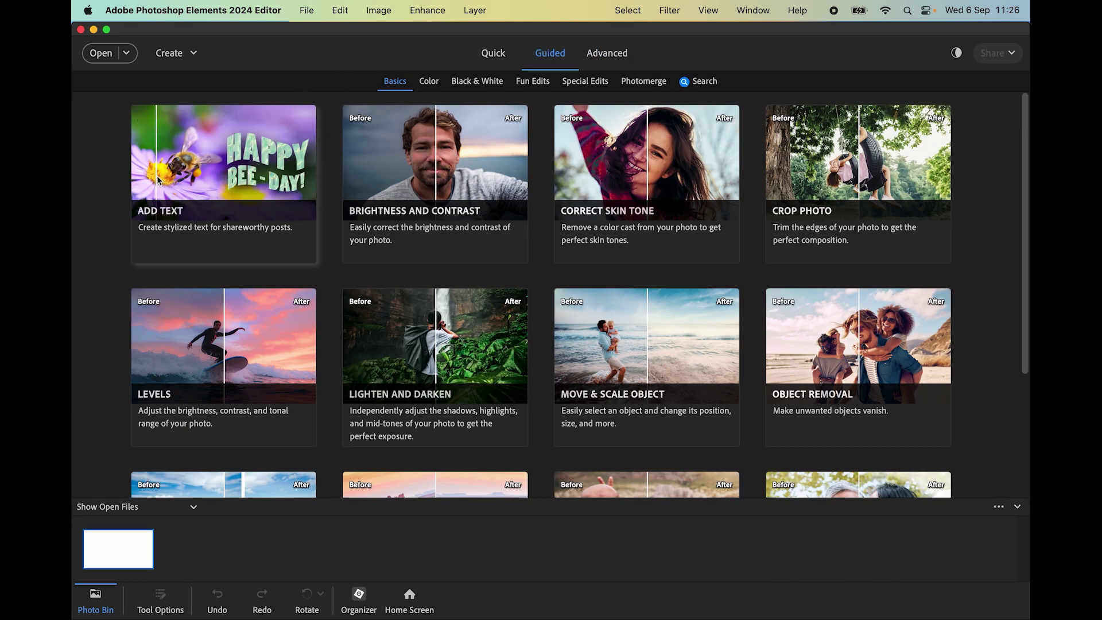
{"action": "left_click", "coordinate": [176, 174]}
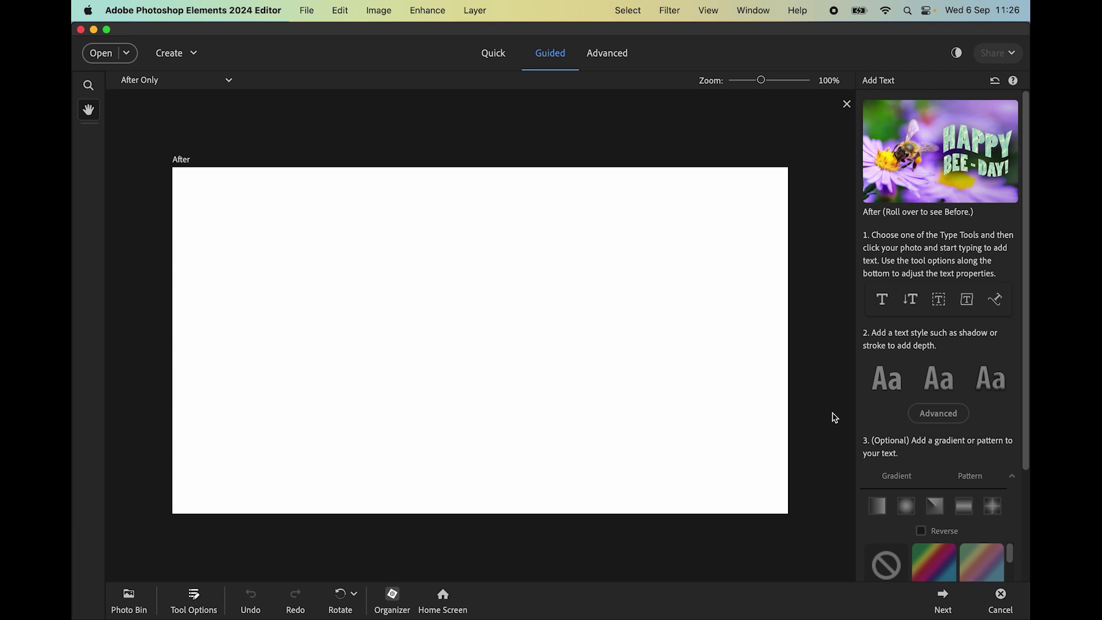
{"action": "left_click", "coordinate": [882, 299]}
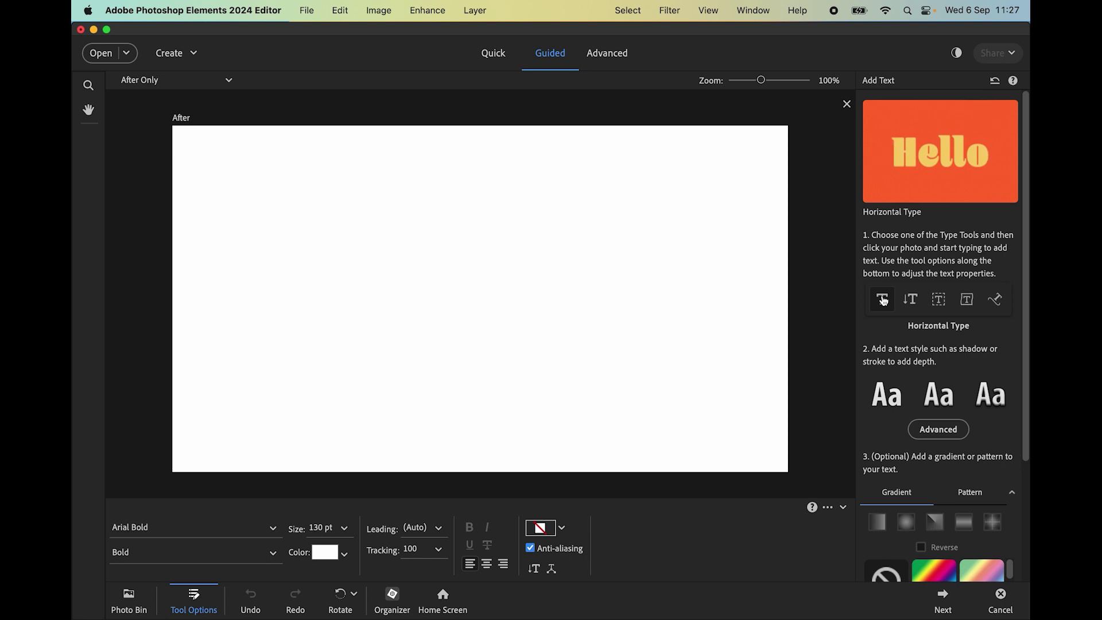
Set the colour of the sentence "The quick brown fox jumps over the lazy dog" to red
{"action": "left_click", "coordinate": [325, 554]}
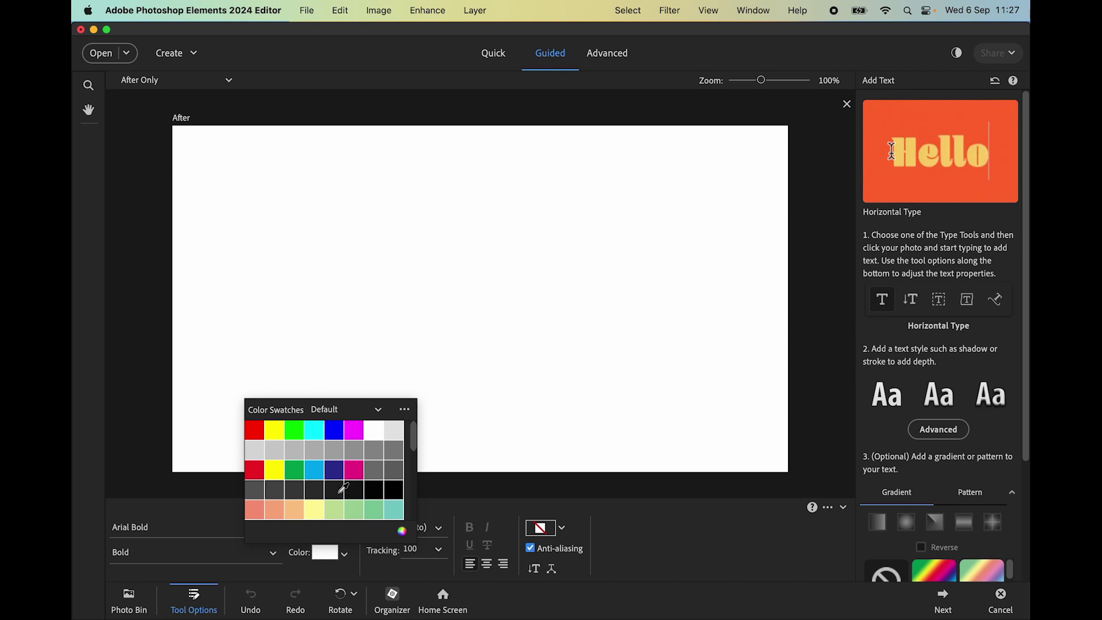
{"action": "left_click", "coordinate": [255, 469]}
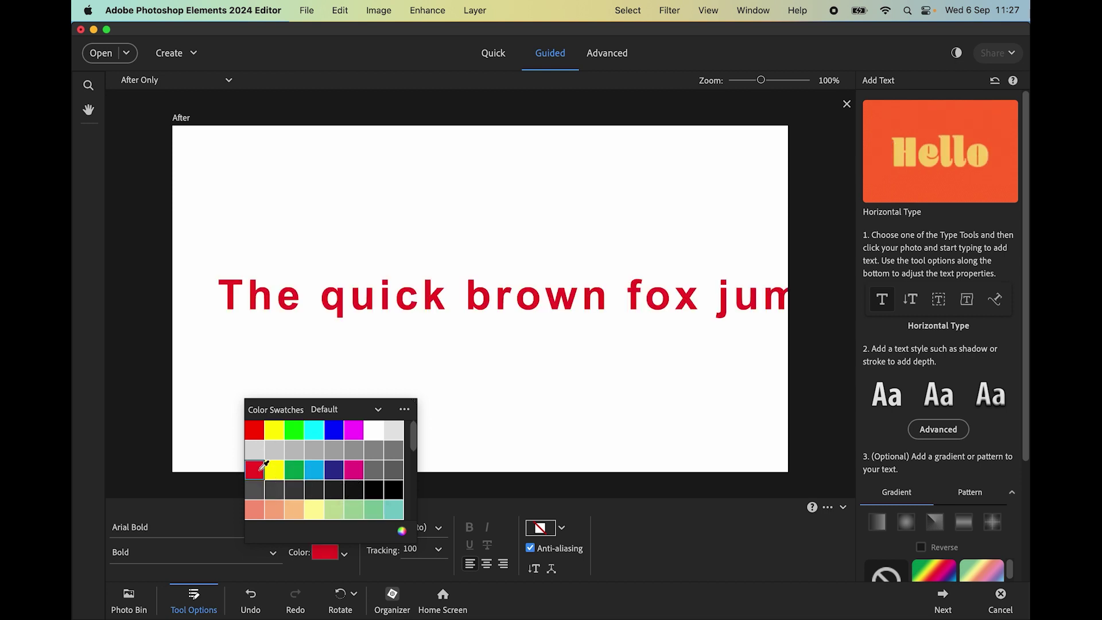
{"action": "left_click", "coordinate": [733, 541]}
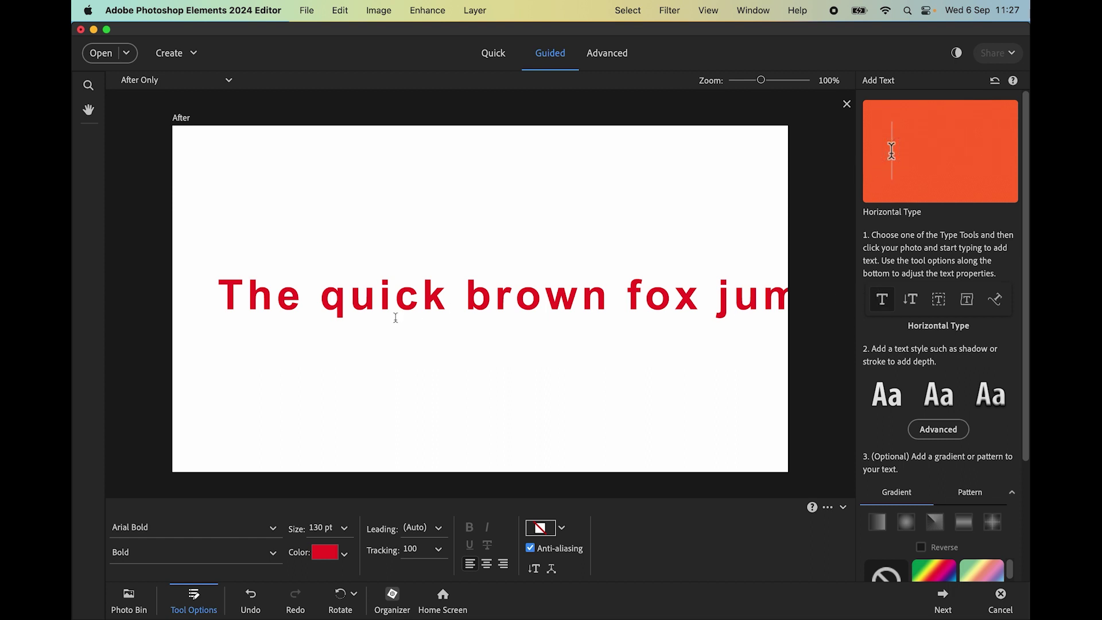
Select the entire sentence, set its font size to 60 pt and commit the text
{"action": "left_click", "coordinate": [317, 297]}
{"action": "left_click_drag", "start_coordinate": [320, 298], "coordinate": [374, 298]}
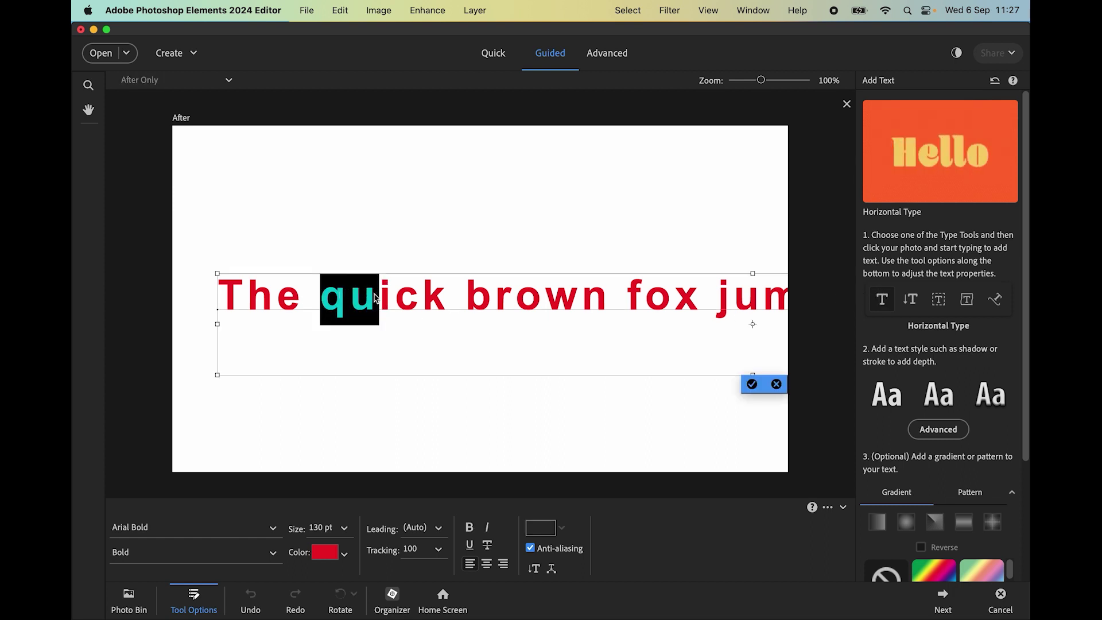
{"action": "key", "text": "super+a"}
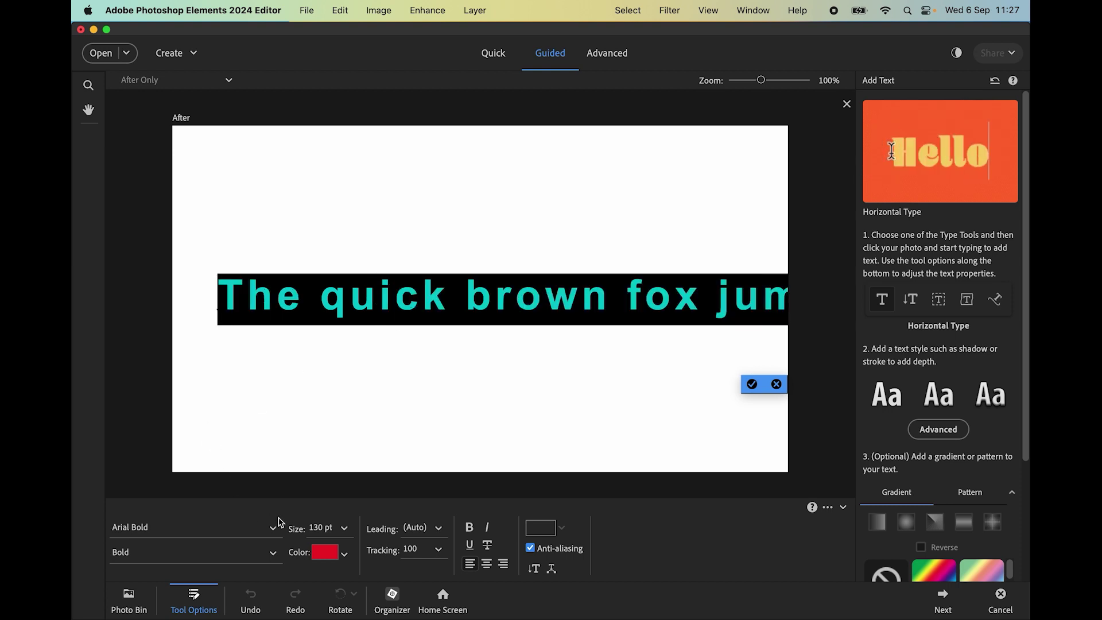
{"action": "left_click", "coordinate": [310, 524]}
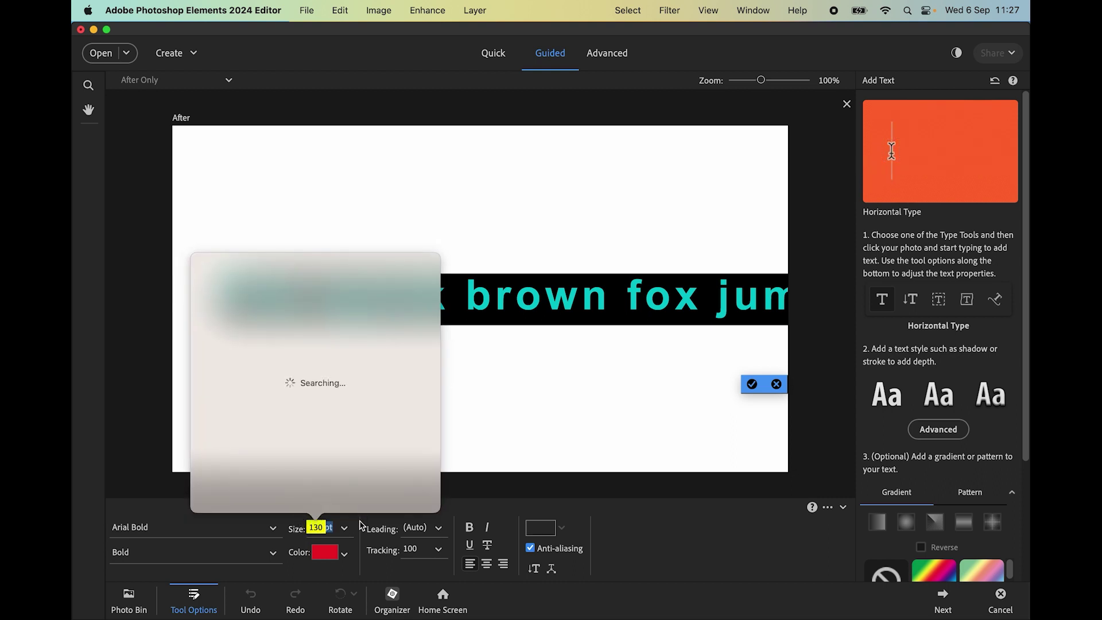
{"action": "left_click", "coordinate": [720, 532]}
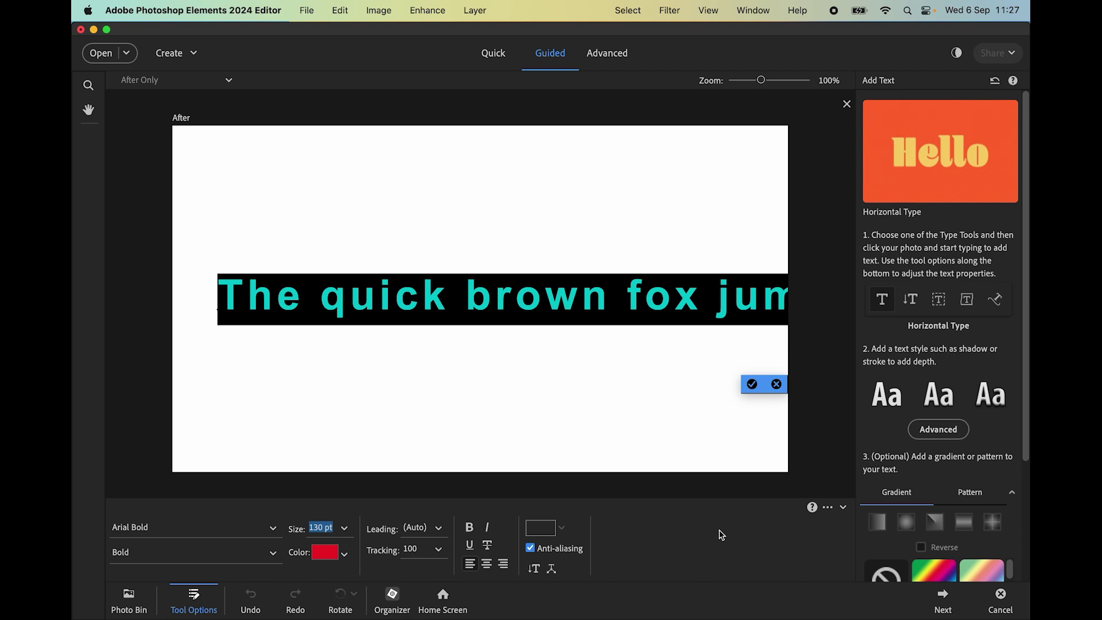
{"action": "key", "text": "Up"}
{"action": "key", "text": "Up"}
{"action": "key", "text": "Up"}
{"action": "key", "text": "Up"}
{"action": "key", "text": "Up"}
{"action": "key", "text": "Up"}
{"action": "key", "text": "Up"}
{"action": "key", "text": "Up"}
{"action": "key", "text": "Up"}
{"action": "key", "text": "Up"}
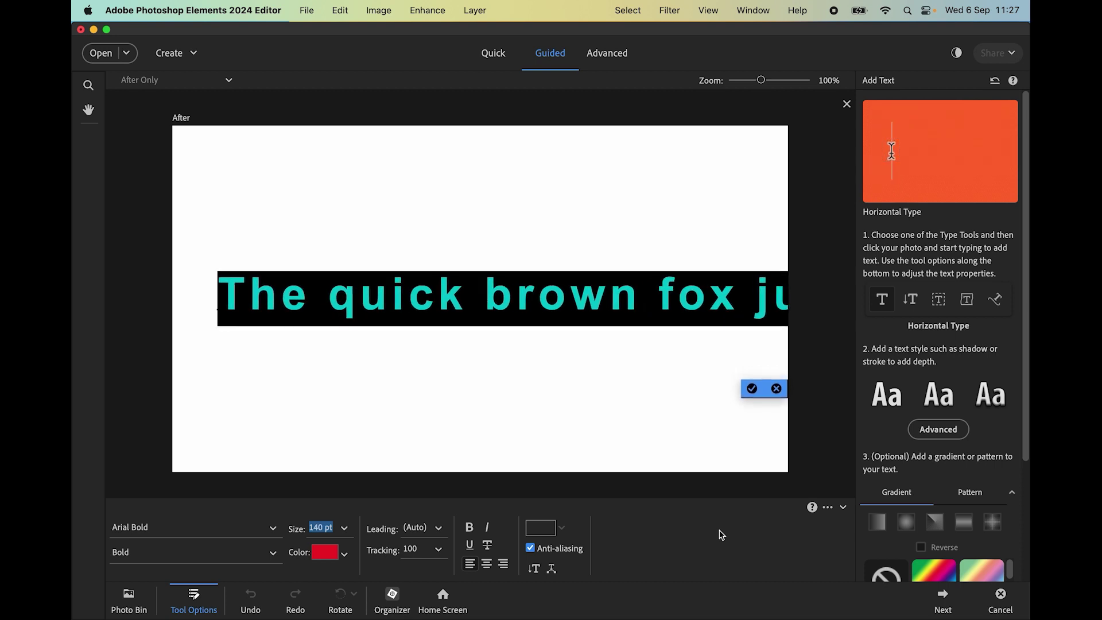
{"action": "key", "text": "Up"}
{"action": "key", "text": "Up"}
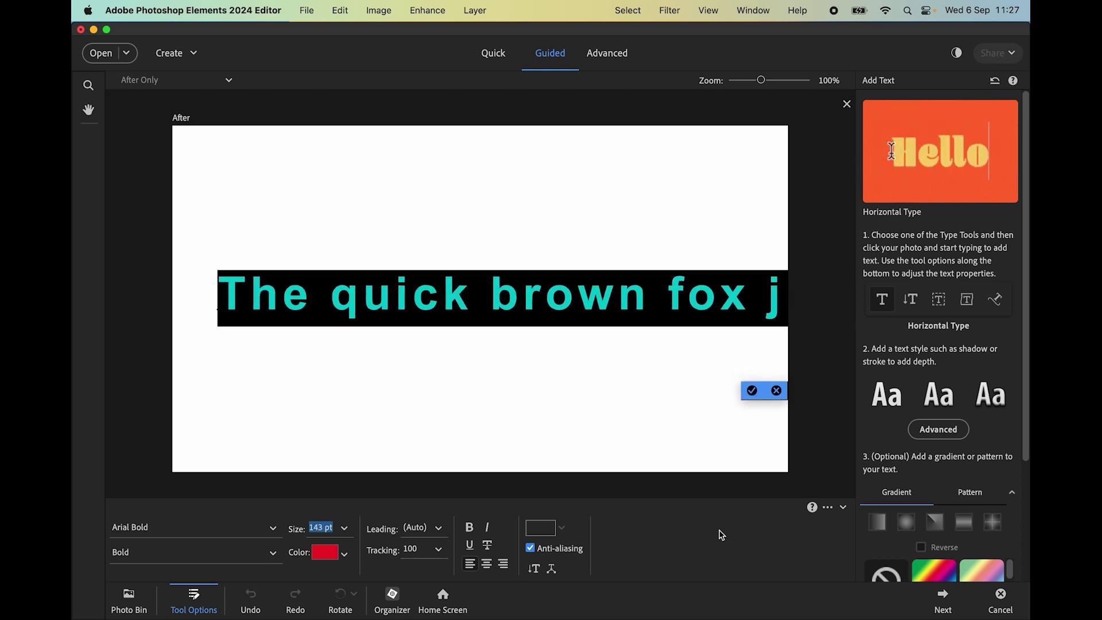
{"action": "key", "text": "Down"}
{"action": "key", "text": "Down"}
{"action": "key", "text": "Down"}
{"action": "key", "text": "Down"}
{"action": "key", "text": "Down"}
{"action": "key", "text": "Down"}
{"action": "key", "text": "Down"}
{"action": "key", "text": "Down"}
{"action": "key", "text": "Down"}
{"action": "key", "text": "Down"}
{"action": "key", "text": "Down"}
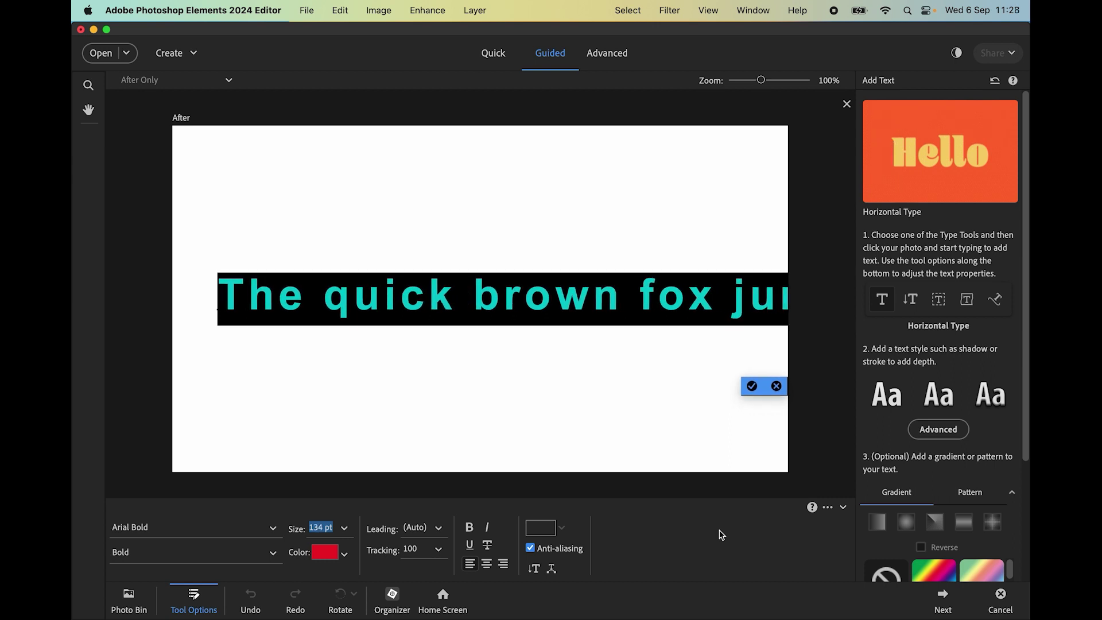
{"action": "key", "text": "Down"}
{"action": "key", "text": "Down"}
{"action": "key", "text": "Down"}
{"action": "key", "text": "Down"}
{"action": "key", "text": "Down"}
{"action": "key", "text": "Down"}
{"action": "key", "text": "Down"}
{"action": "key", "text": "Down"}
{"action": "key", "text": "Down"}
{"action": "key", "text": "Down"}
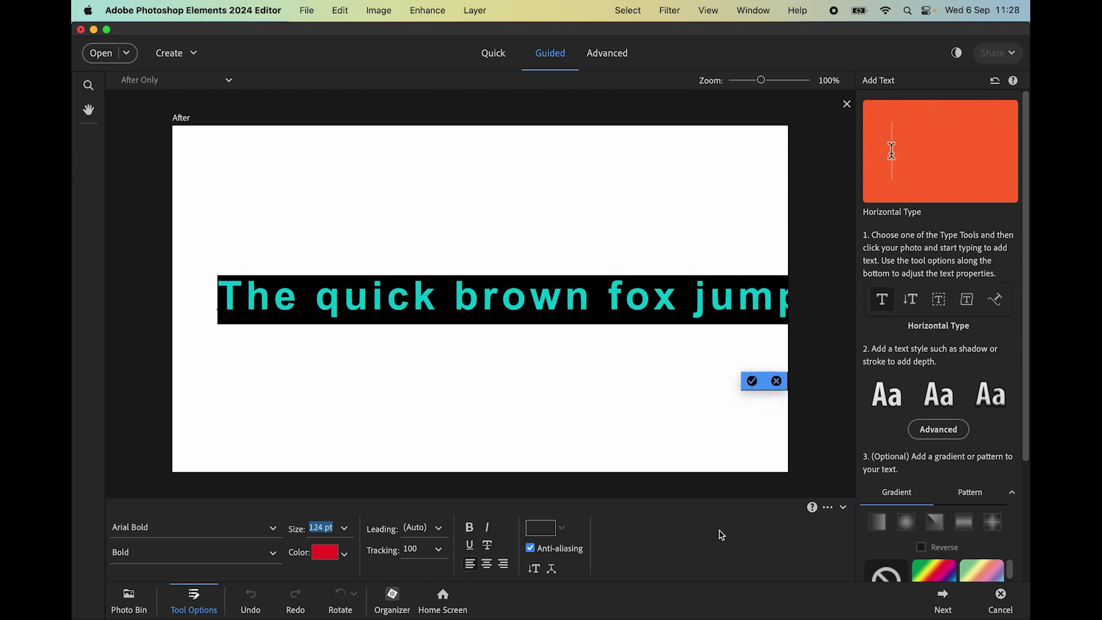
{"action": "key", "text": "Down"}
{"action": "key", "text": "Down"}
{"action": "key", "text": "Down"}
{"action": "key", "text": "Down"}
{"action": "key", "text": "Down"}
{"action": "key", "text": "Down"}
{"action": "key", "text": "Down"}
{"action": "key", "text": "Down"}
{"action": "key", "text": "Down"}
{"action": "key", "text": "Down"}
{"action": "key", "text": "Down"}
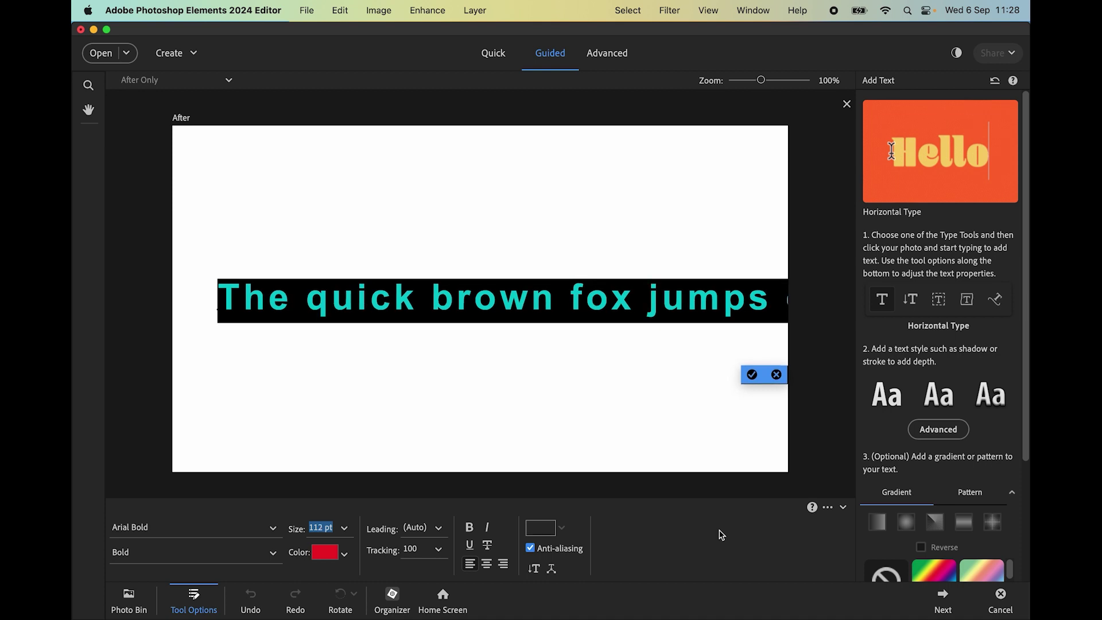
{"action": "key", "text": "Down"}
{"action": "key", "text": "Down"}
{"action": "key", "text": "Down"}
{"action": "key", "text": "Down"}
{"action": "key", "text": "Down"}
{"action": "key", "text": "Down"}
{"action": "key", "text": "Down"}
{"action": "key", "text": "Down"}
{"action": "key", "text": "Down"}
{"action": "key", "text": "Down"}
{"action": "key", "text": "Down"}
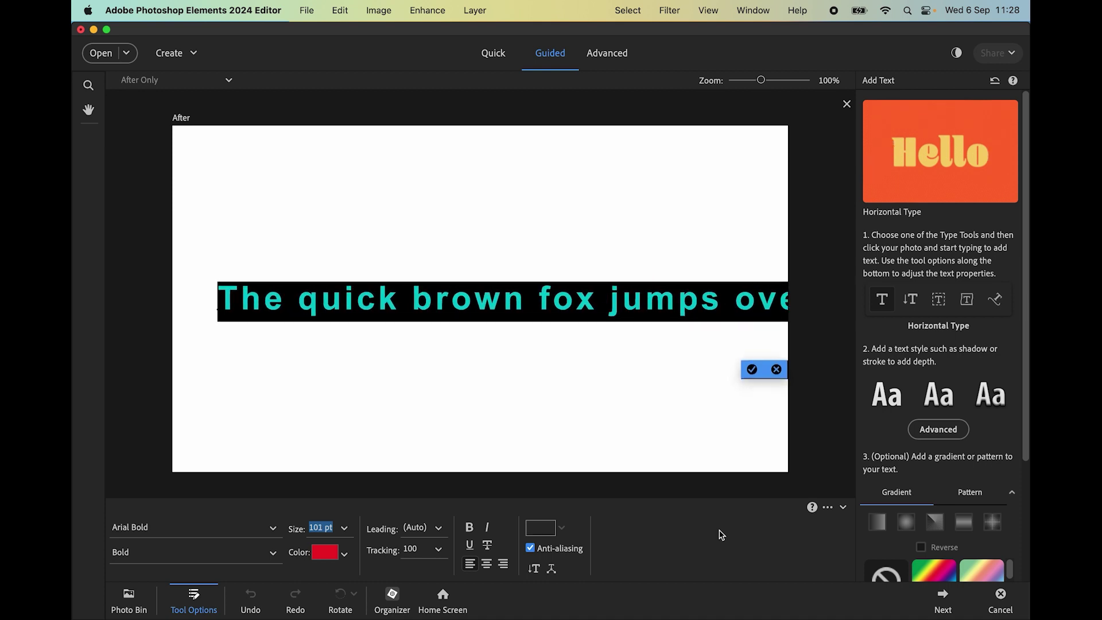
{"action": "key", "text": "Down"}
{"action": "key", "text": "Down"}
{"action": "key", "text": "Down"}
{"action": "key", "text": "Down"}
{"action": "key", "text": "Down"}
{"action": "key", "text": "Down"}
{"action": "key", "text": "Down"}
{"action": "key", "text": "Down"}
{"action": "key", "text": "Down"}
{"action": "key", "text": "Down"}
{"action": "key", "text": "Down"}
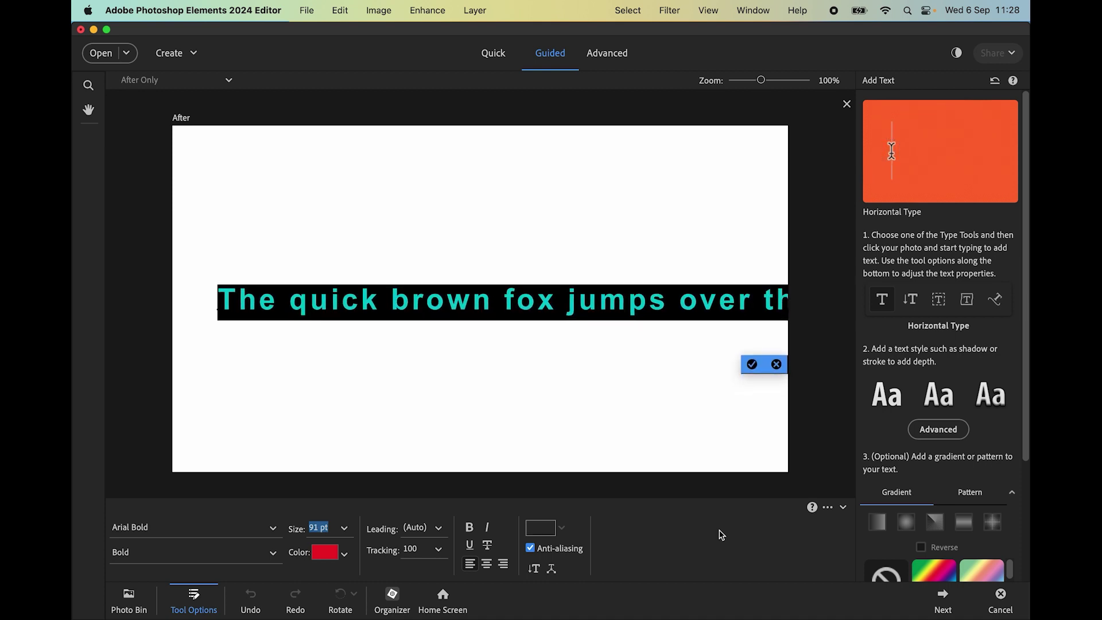
{"action": "key", "text": "Down"}
{"action": "key", "text": "Down"}
{"action": "key", "text": "Down"}
{"action": "key", "text": "Down"}
{"action": "key", "text": "Down"}
{"action": "key", "text": "Down"}
{"action": "key", "text": "Down"}
{"action": "key", "text": "Down"}
{"action": "key", "text": "Down"}
{"action": "key", "text": "Down"}
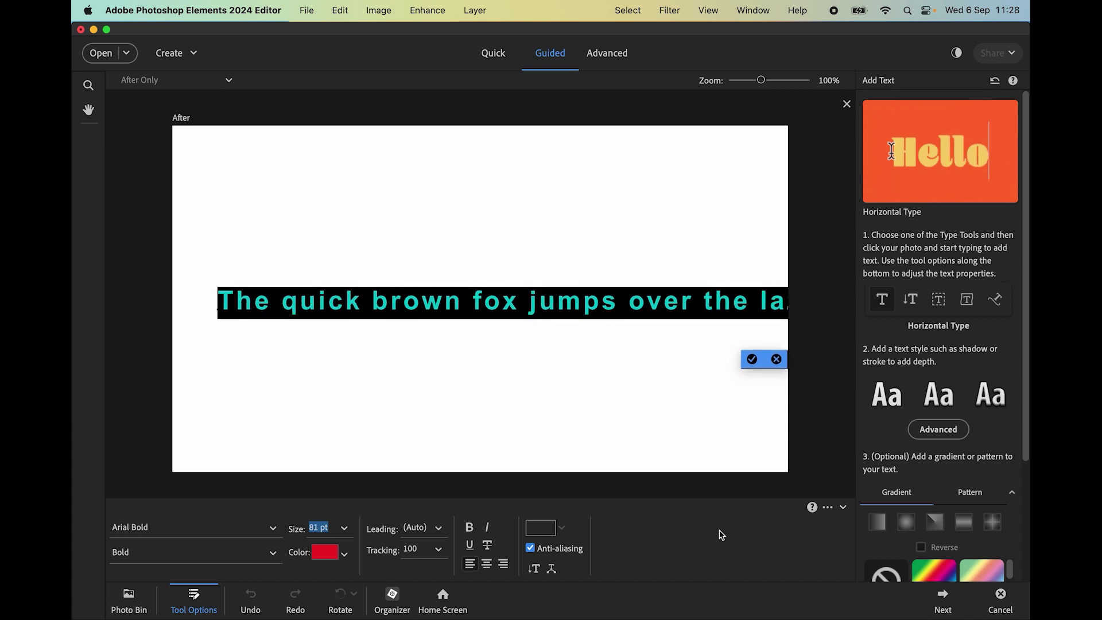
{"action": "key", "text": "Down"}
{"action": "key", "text": "Down"}
{"action": "key", "text": "Down"}
{"action": "key", "text": "Down"}
{"action": "key", "text": "Down"}
{"action": "key", "text": "Down"}
{"action": "key", "text": "Down"}
{"action": "key", "text": "Down"}
{"action": "key", "text": "Down"}
{"action": "key", "text": "Down"}
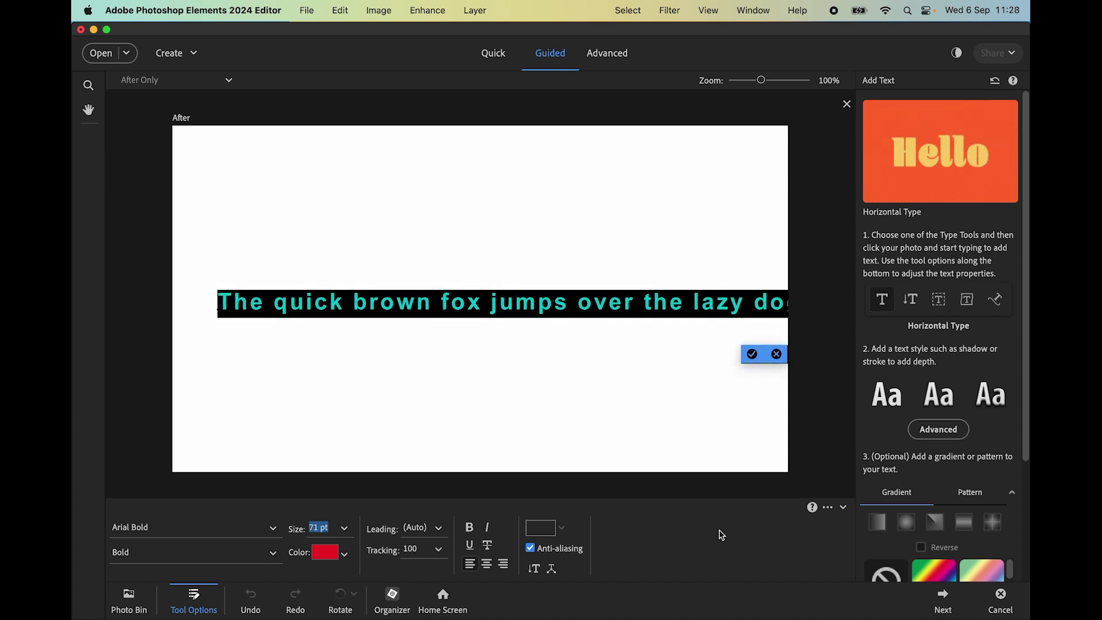
{"action": "key", "text": "Down"}
{"action": "key", "text": "Down"}
{"action": "key", "text": "Down"}
{"action": "key", "text": "Down"}
{"action": "key", "text": "Down"}
{"action": "key", "text": "Down"}
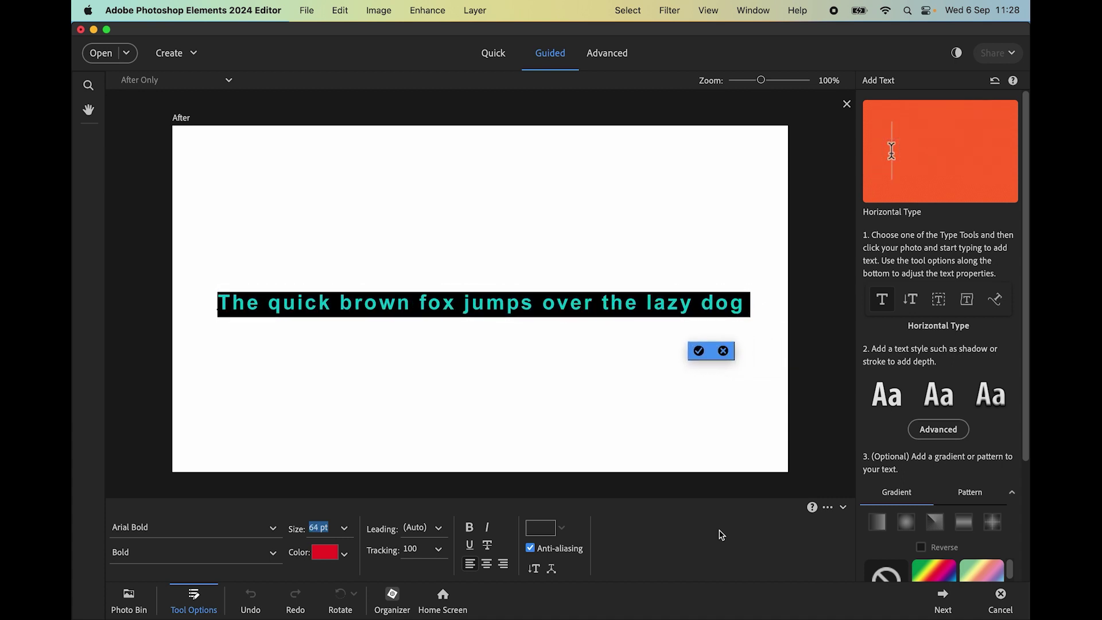
{"action": "key", "text": "Down"}
{"action": "key", "text": "Down"}
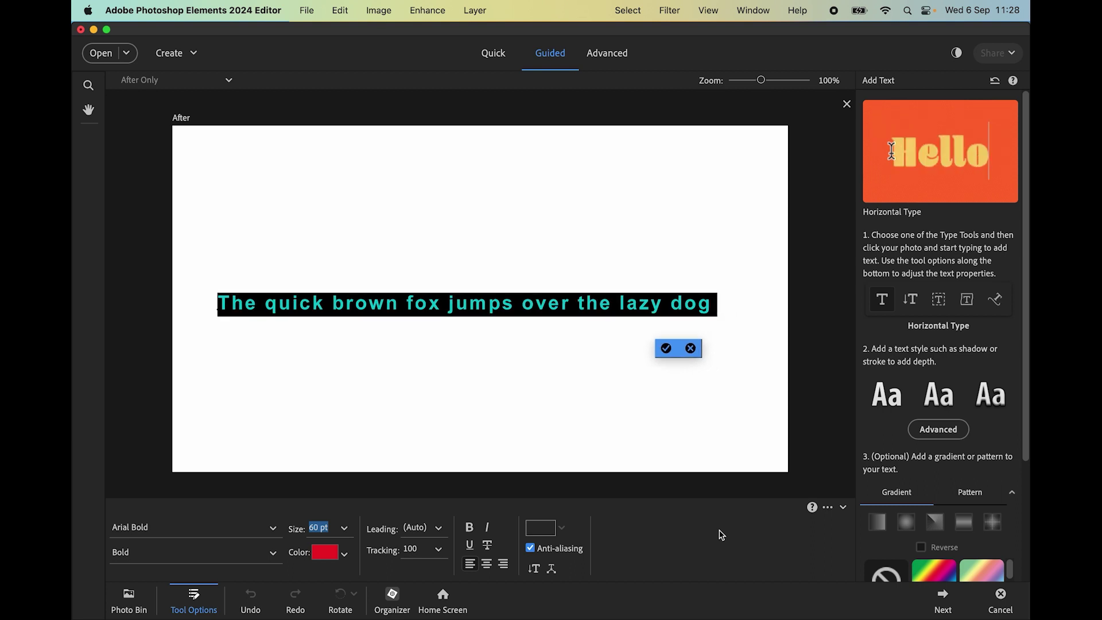
{"action": "left_click", "coordinate": [664, 348]}
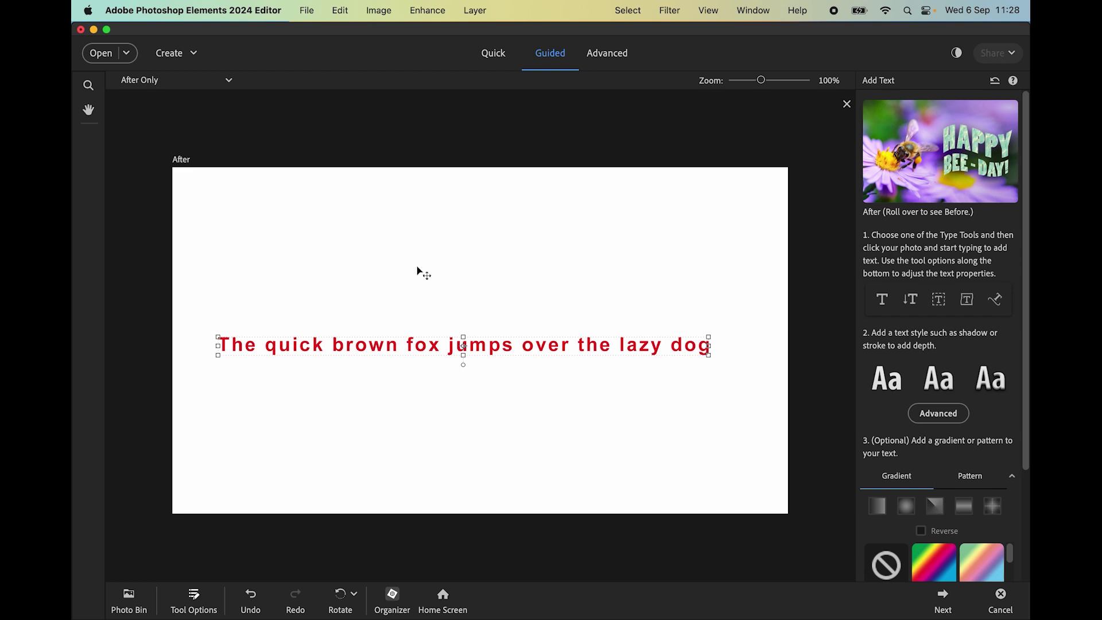
Apply the three preset text styles to the sentence one after another, ending with the third
{"action": "left_click", "coordinate": [89, 109]}
{"action": "left_click", "coordinate": [891, 387]}
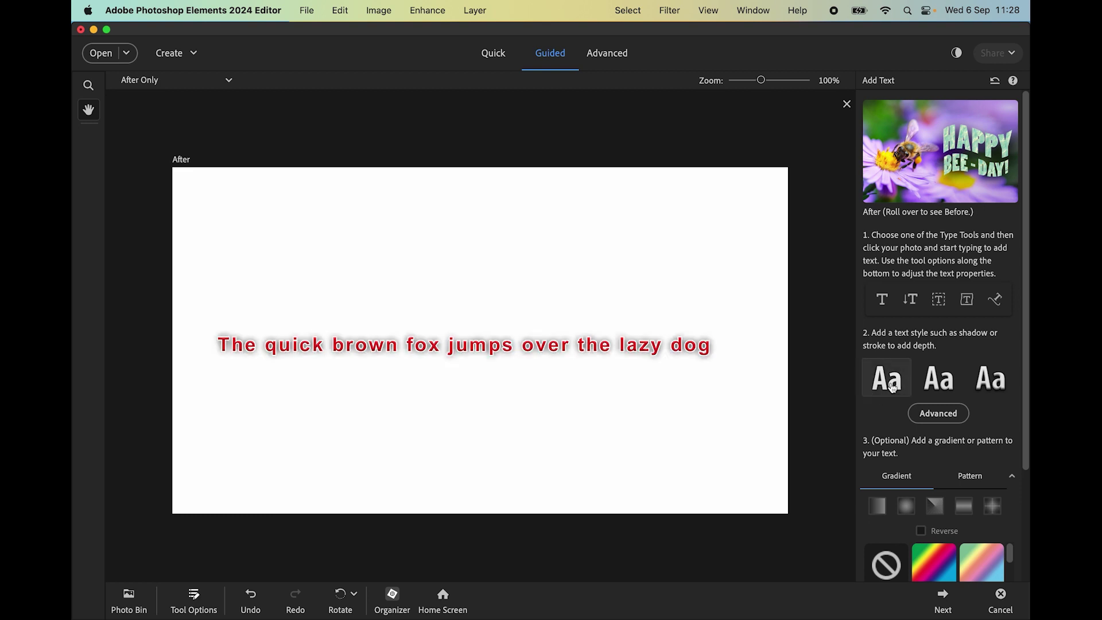
{"action": "left_click", "coordinate": [934, 388]}
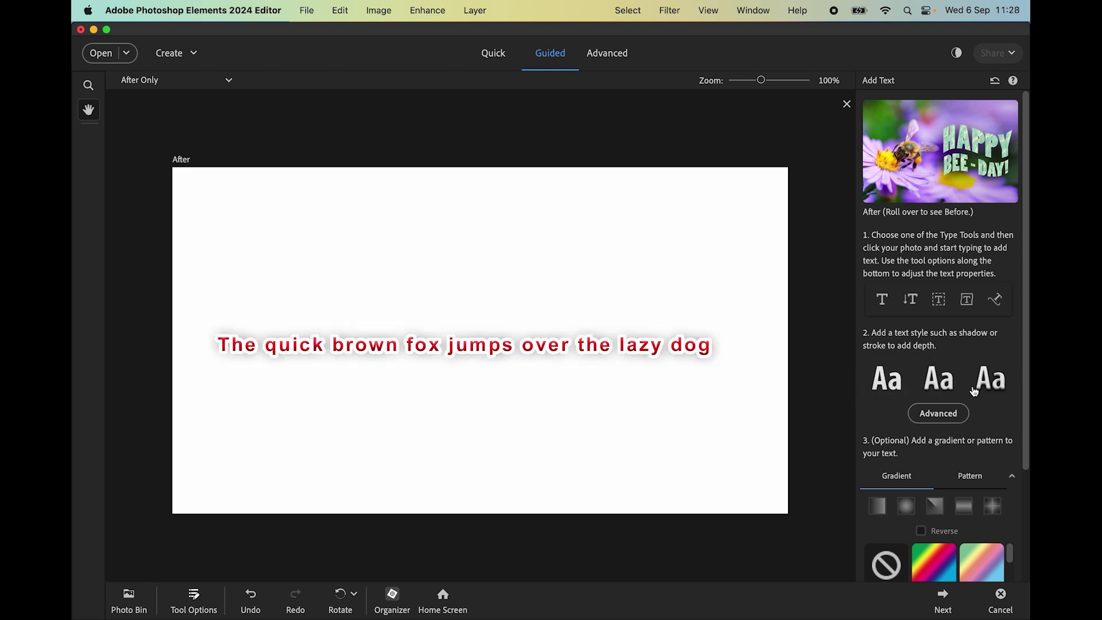
{"action": "left_click", "coordinate": [998, 387]}
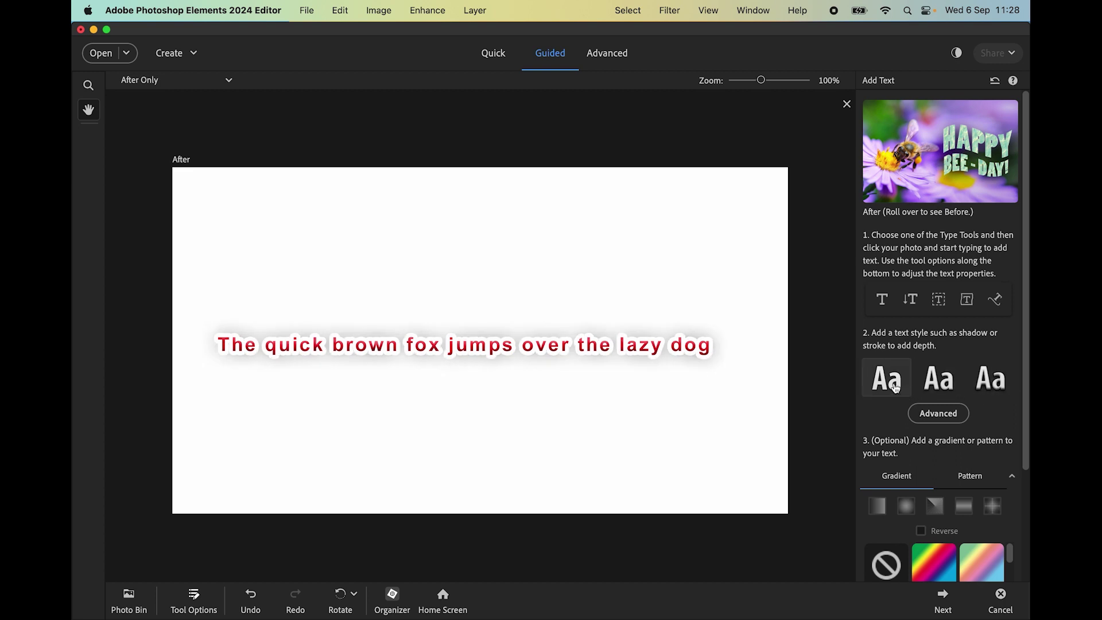
Open the sentence's advanced style settings and turn off the drop shadow
{"action": "left_click", "coordinate": [937, 414]}
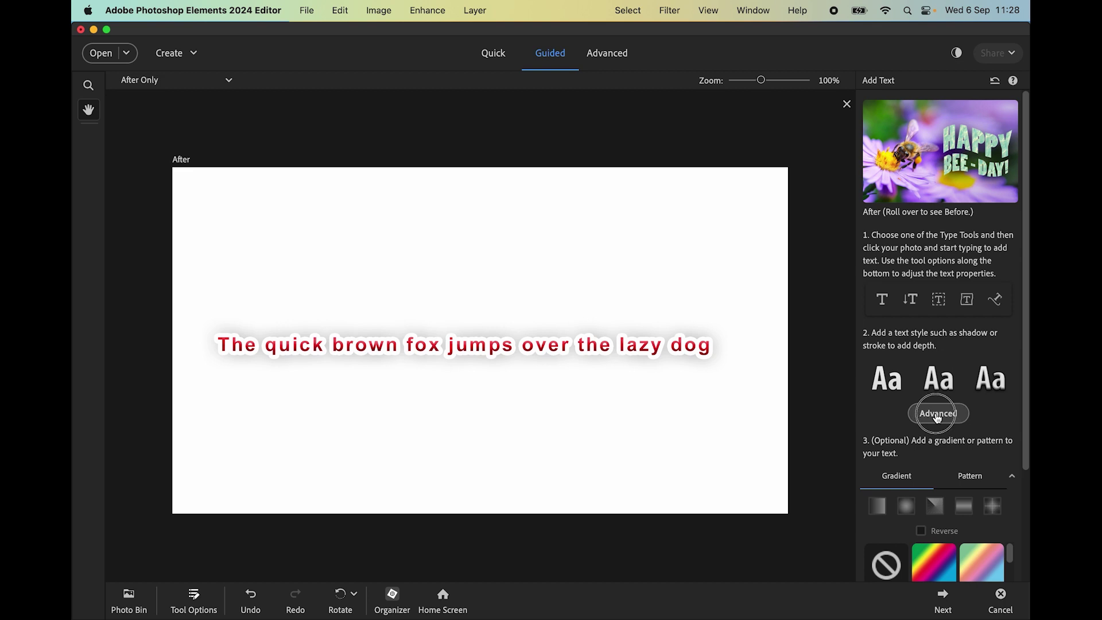
{"action": "left_click_drag", "start_coordinate": [820, 93], "coordinate": [961, 85]}
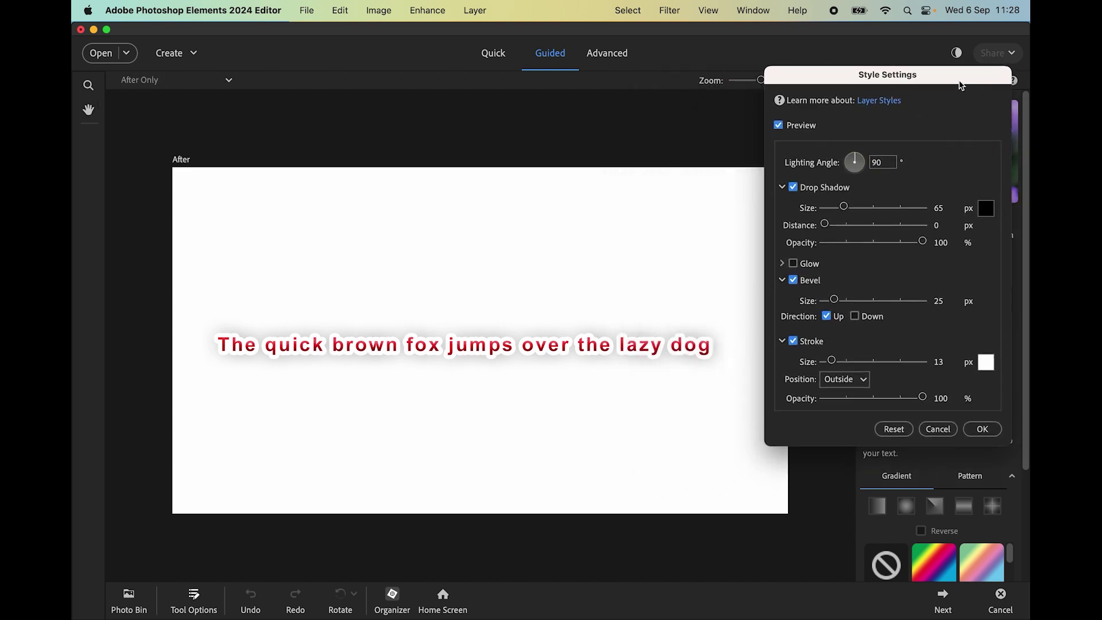
{"action": "left_click", "coordinate": [793, 187]}
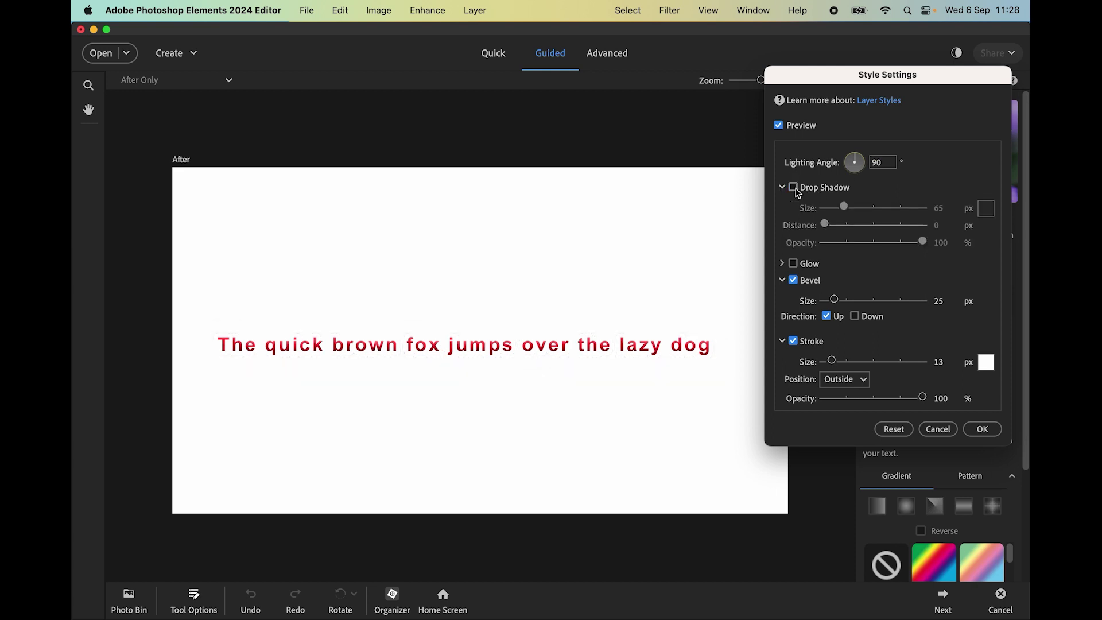
Change the text's stroke colour to the near-black red 1a0303
{"action": "left_click", "coordinate": [987, 366]}
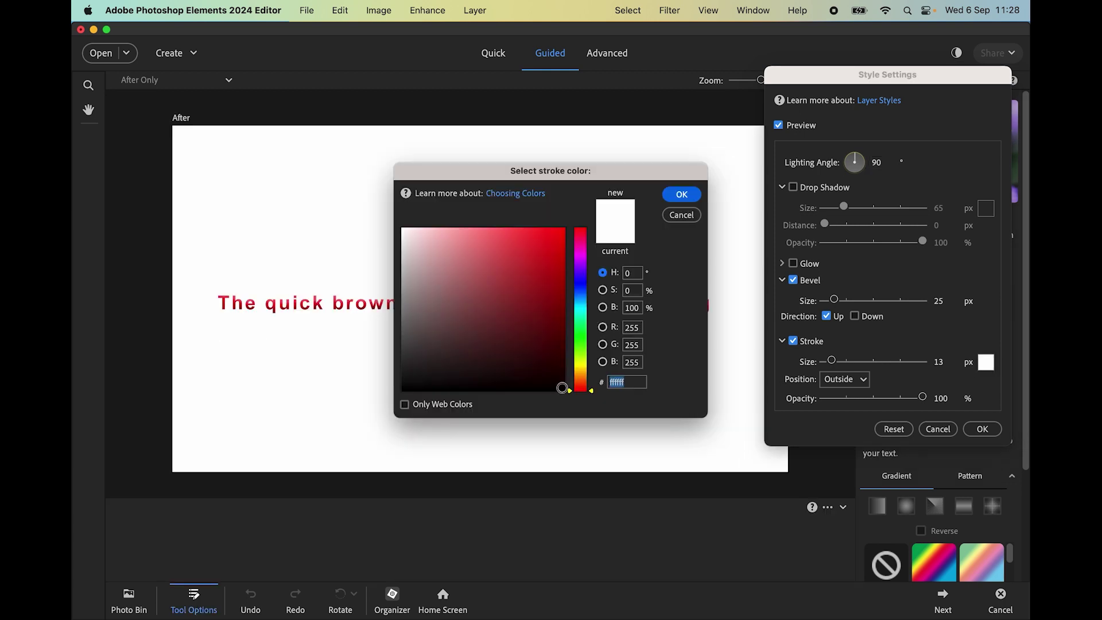
{"action": "left_click", "coordinate": [547, 375]}
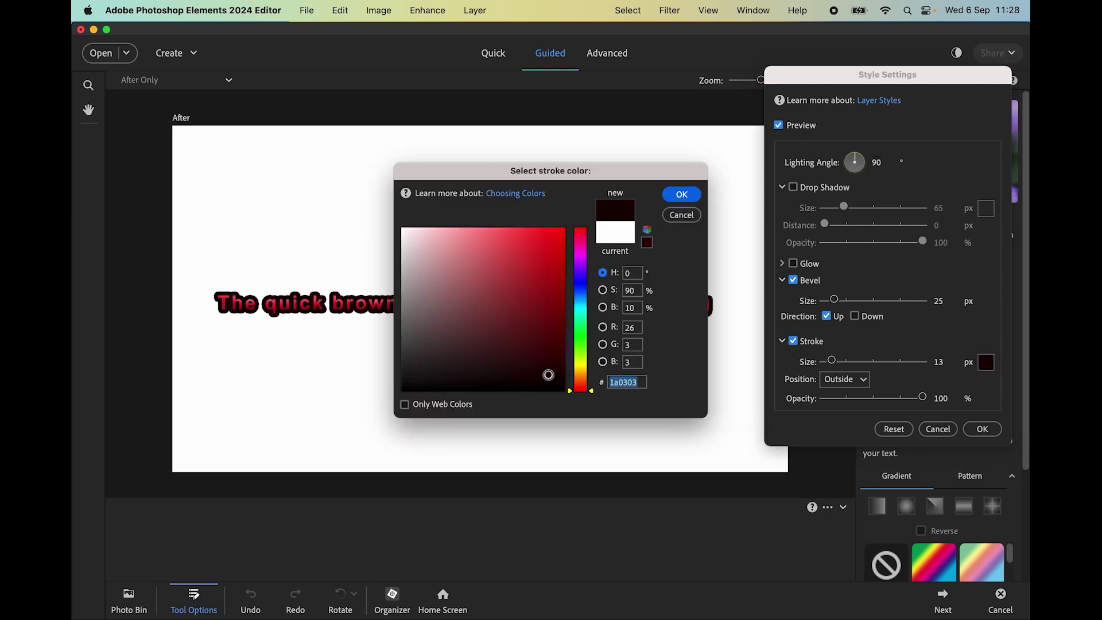
{"action": "left_click", "coordinate": [681, 193]}
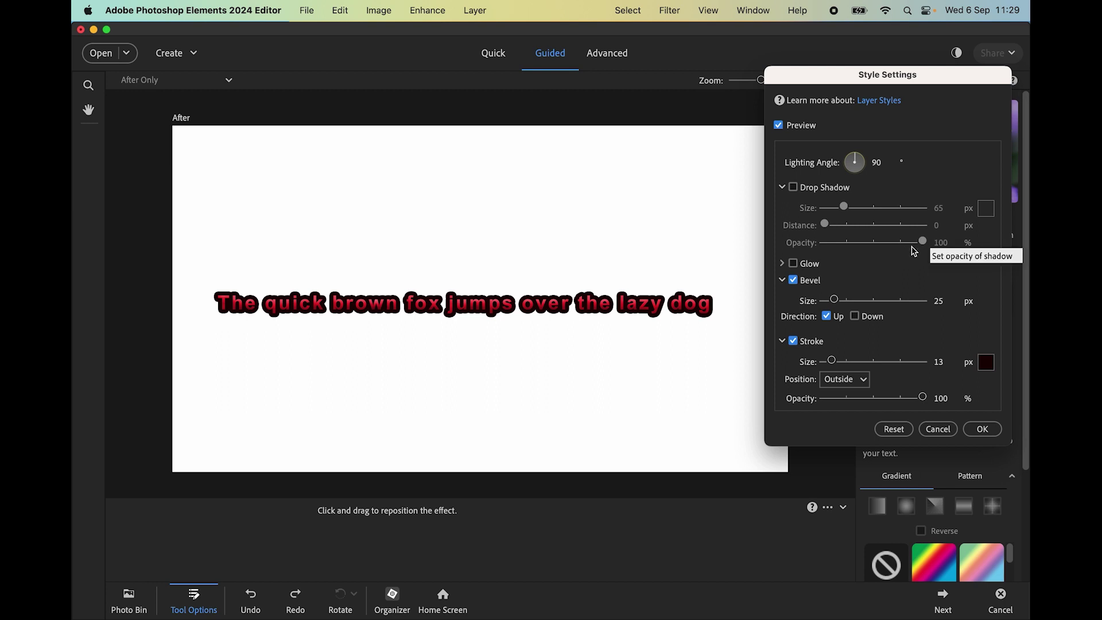
Set the sentence's bevel size to 7 px and its stroke size to 4 px, and accept the style settings
{"action": "left_click_drag", "start_coordinate": [836, 300], "coordinate": [831, 300]}
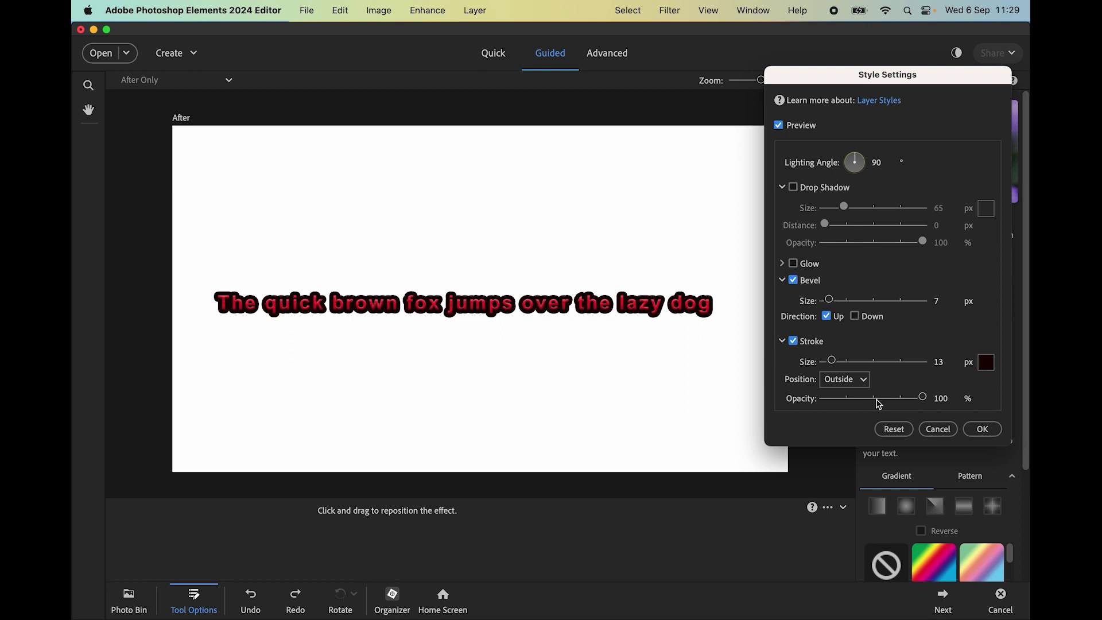
{"action": "left_click", "coordinate": [982, 430]}
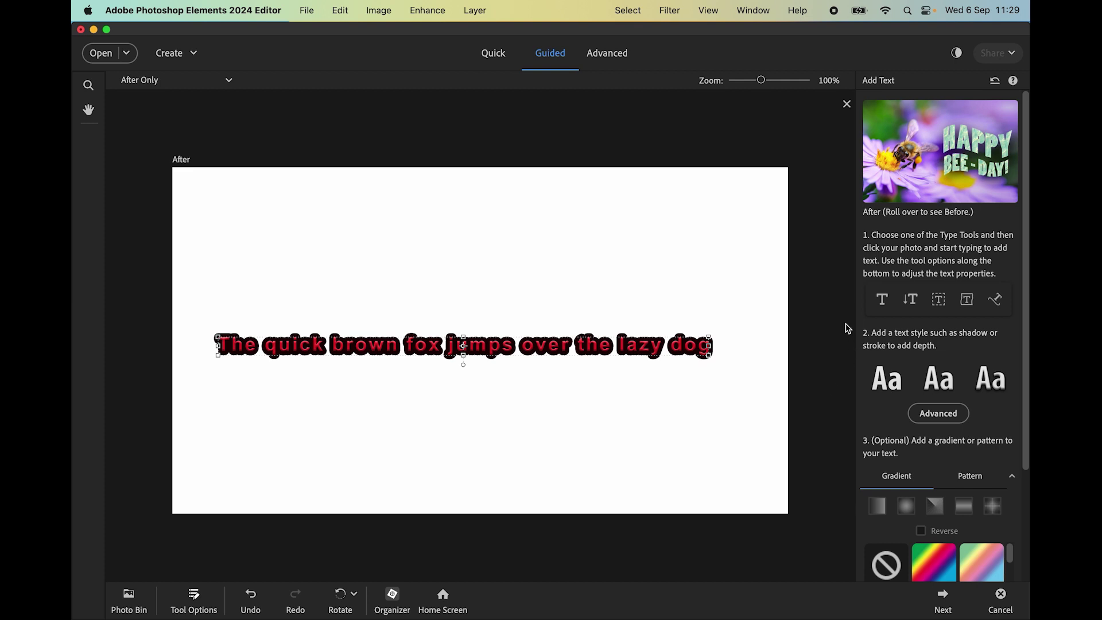
{"action": "left_click", "coordinate": [953, 421]}
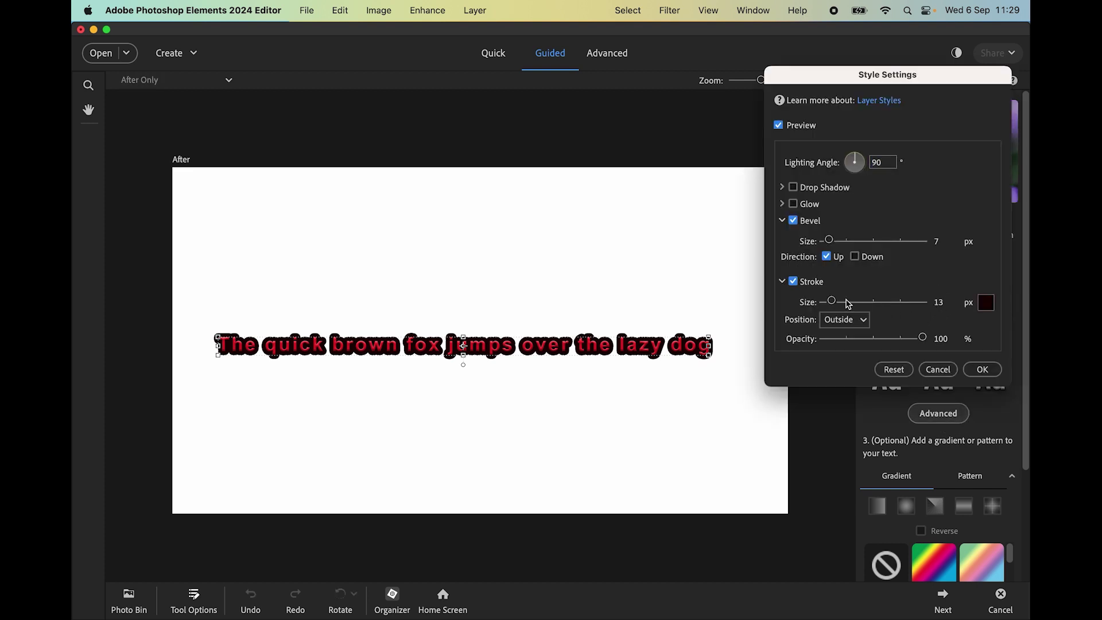
{"action": "left_click_drag", "start_coordinate": [834, 304], "coordinate": [827, 303]}
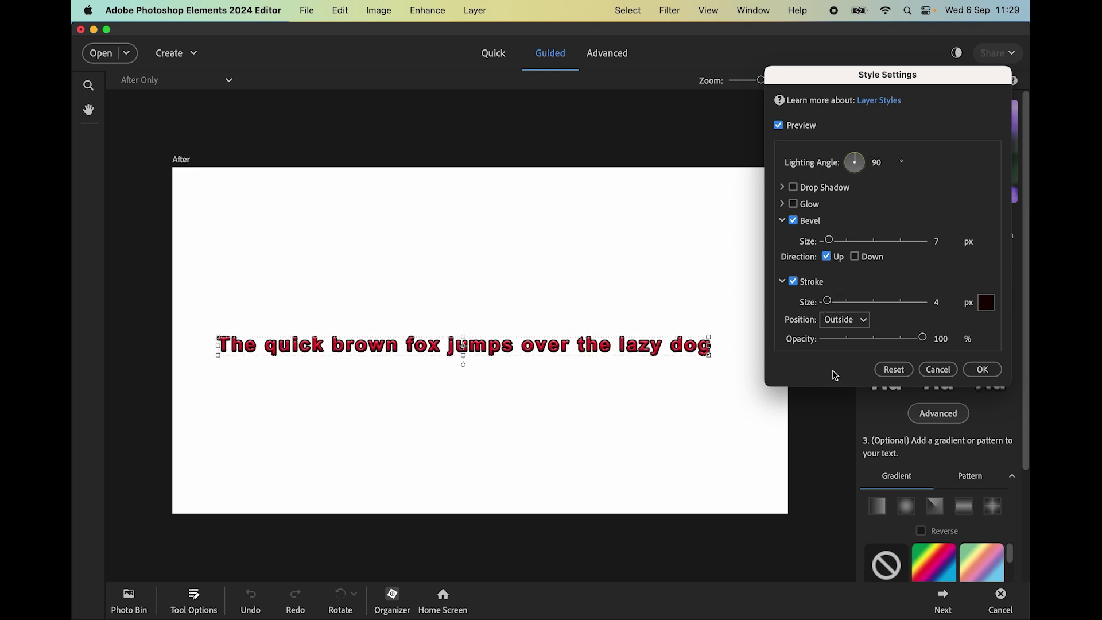
{"action": "left_click", "coordinate": [980, 371]}
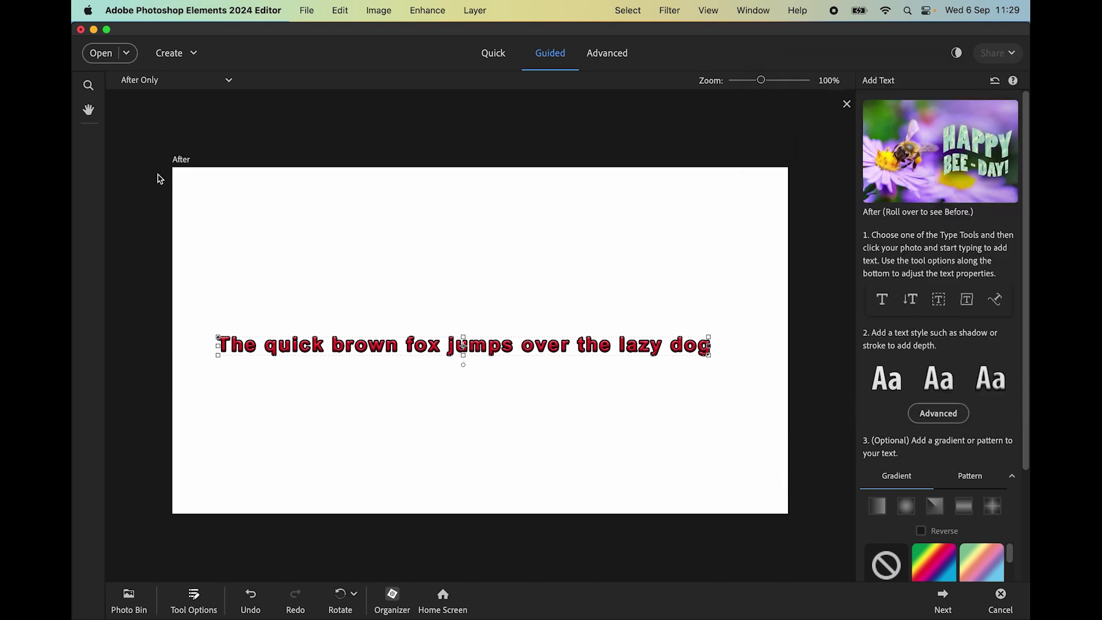
Apply the first three gradient presets to the sentence one after another, ending with the green-to-red gradient
{"action": "left_click", "coordinate": [89, 112]}
{"action": "scroll", "coordinate": [918, 336], "scroll_direction": "down", "scroll_amount": 5}
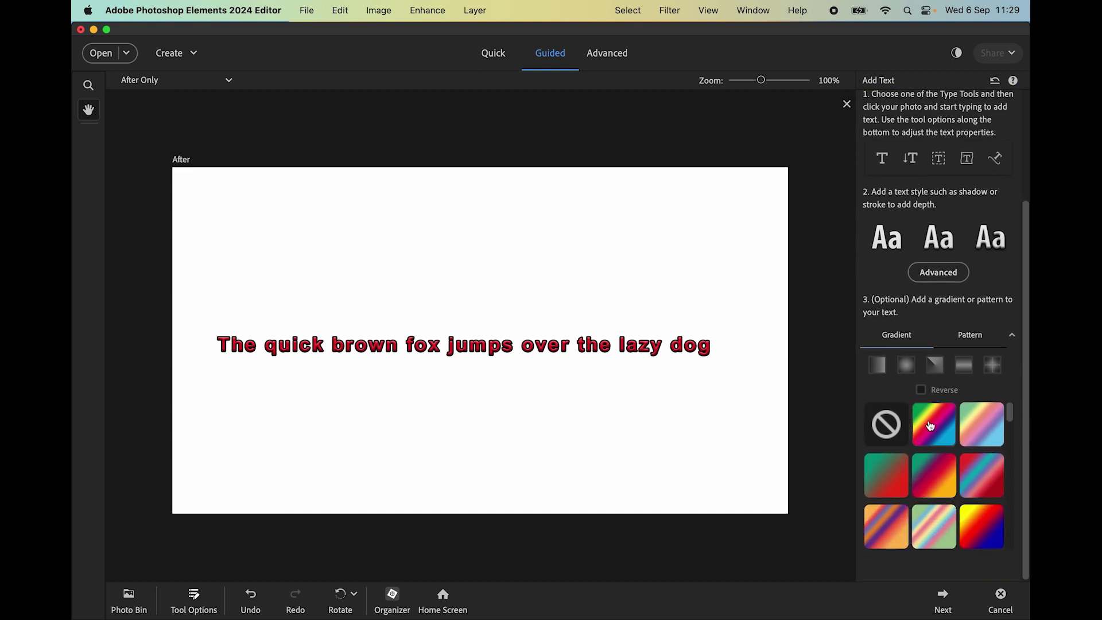
{"action": "left_click", "coordinate": [941, 424]}
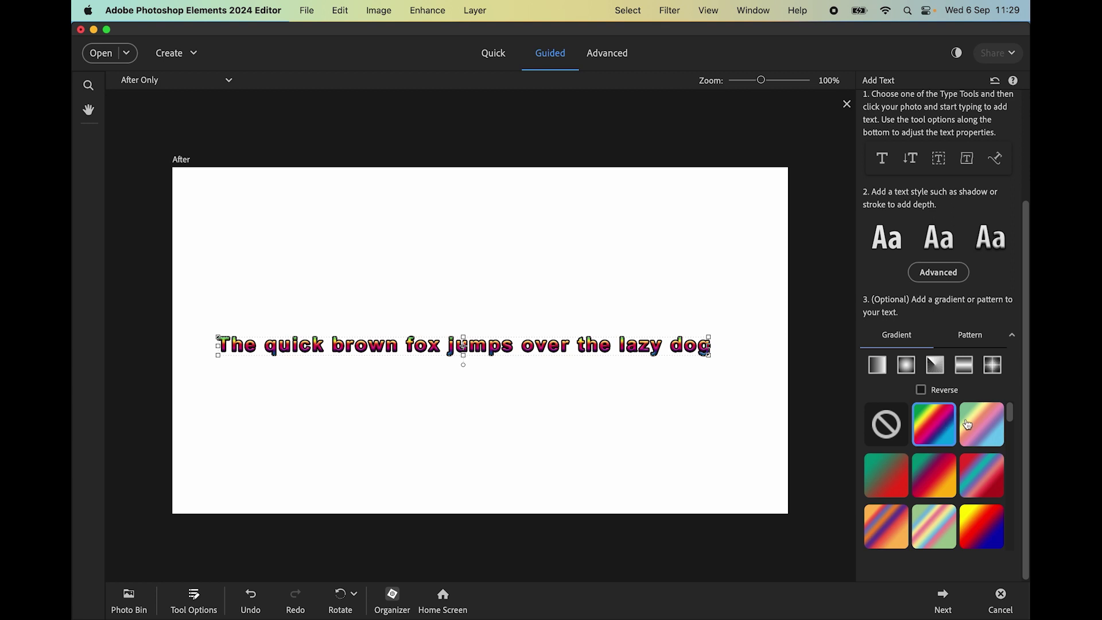
{"action": "left_click", "coordinate": [988, 427]}
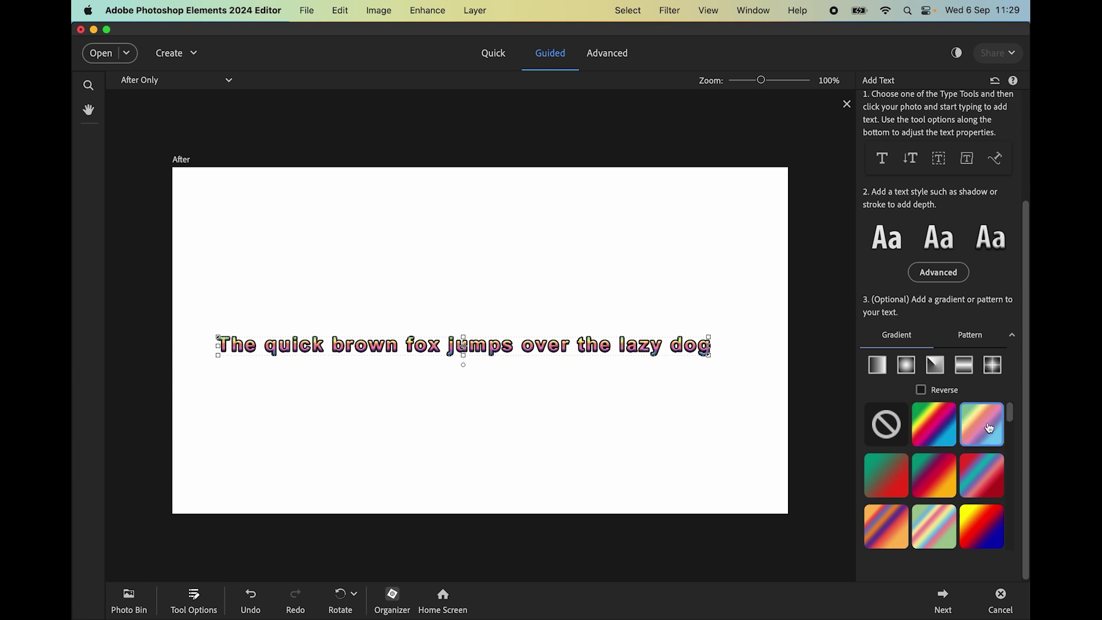
{"action": "left_click", "coordinate": [876, 479]}
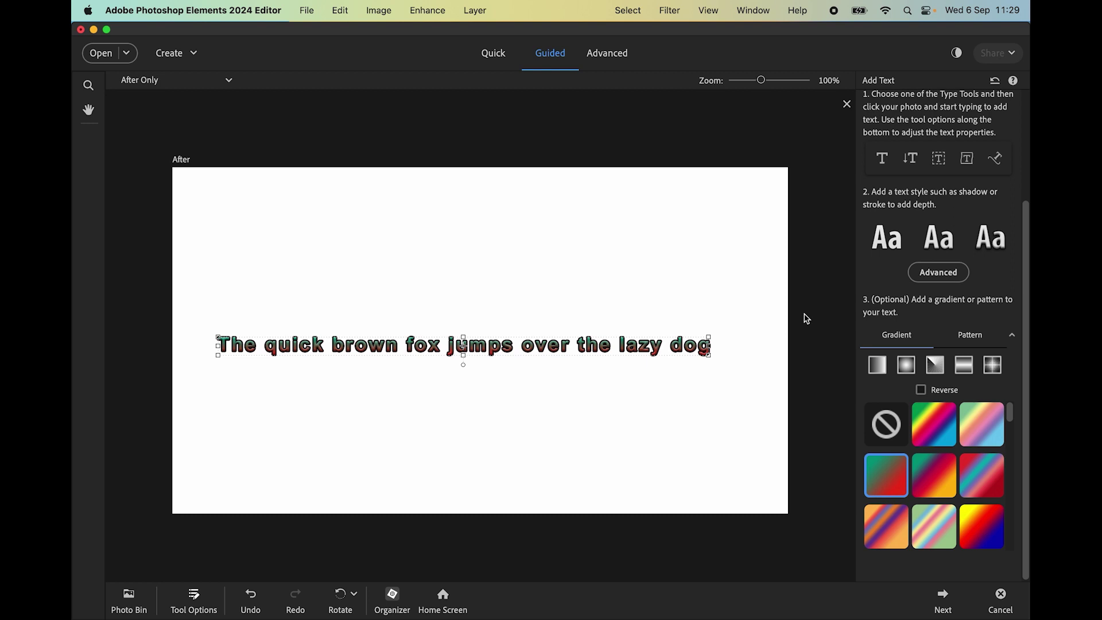
Try the five gradient types on the sentence one after another, from Linear and Radial through to Diamond
{"action": "left_click", "coordinate": [880, 367]}
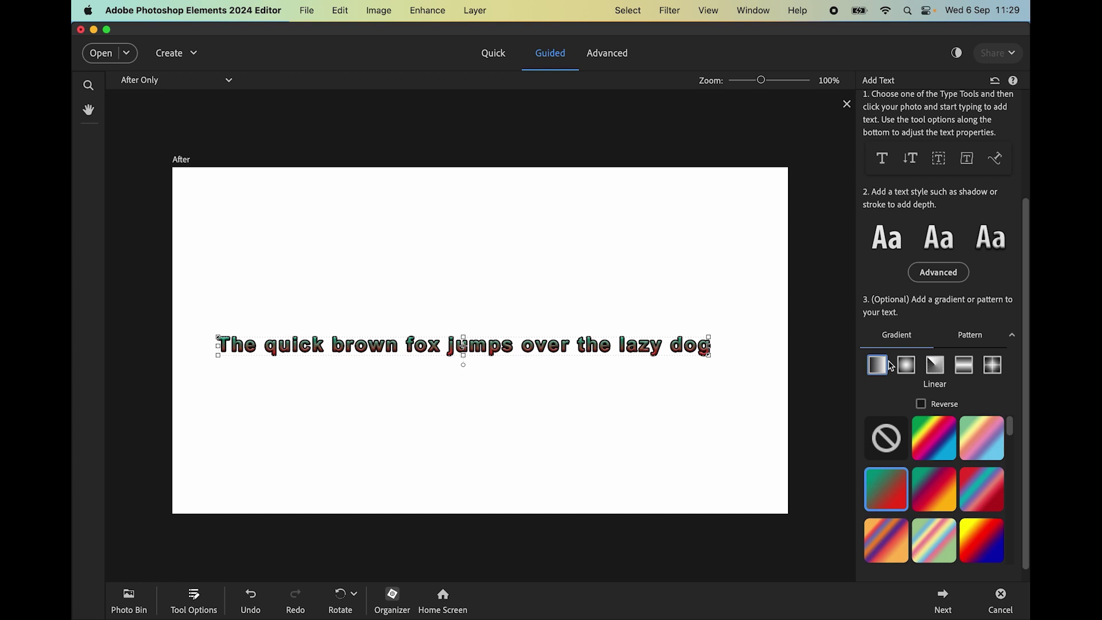
{"action": "left_click", "coordinate": [906, 368]}
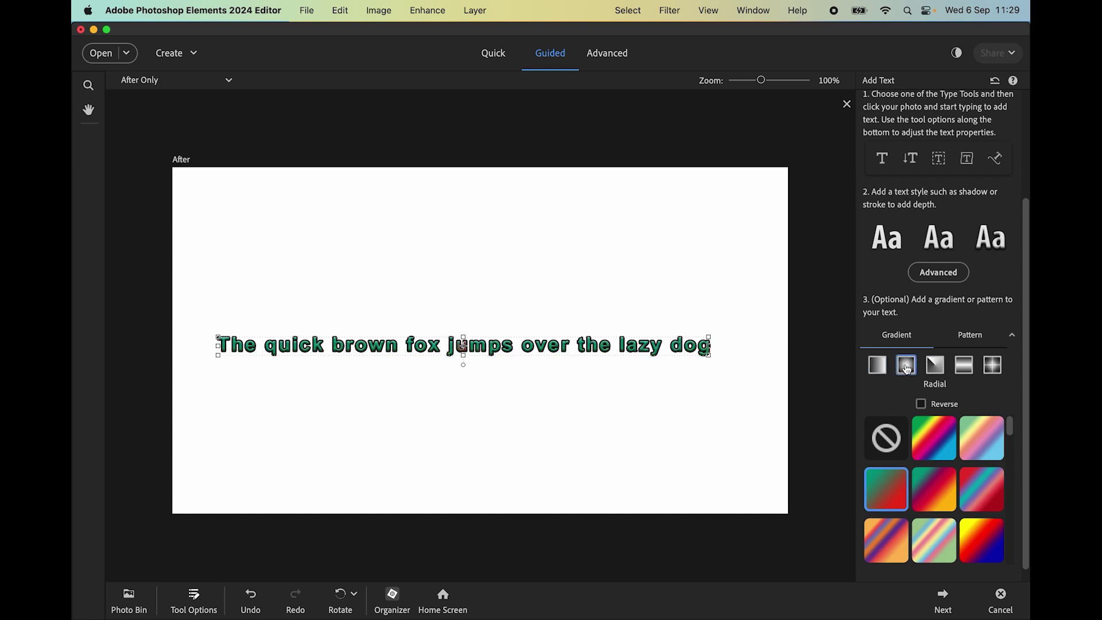
{"action": "left_click", "coordinate": [935, 366]}
{"action": "left_click", "coordinate": [740, 472]}
{"action": "scroll", "coordinate": [886, 424], "scroll_direction": "down", "scroll_amount": 1}
{"action": "left_click", "coordinate": [964, 355]}
{"action": "left_click", "coordinate": [997, 356]}
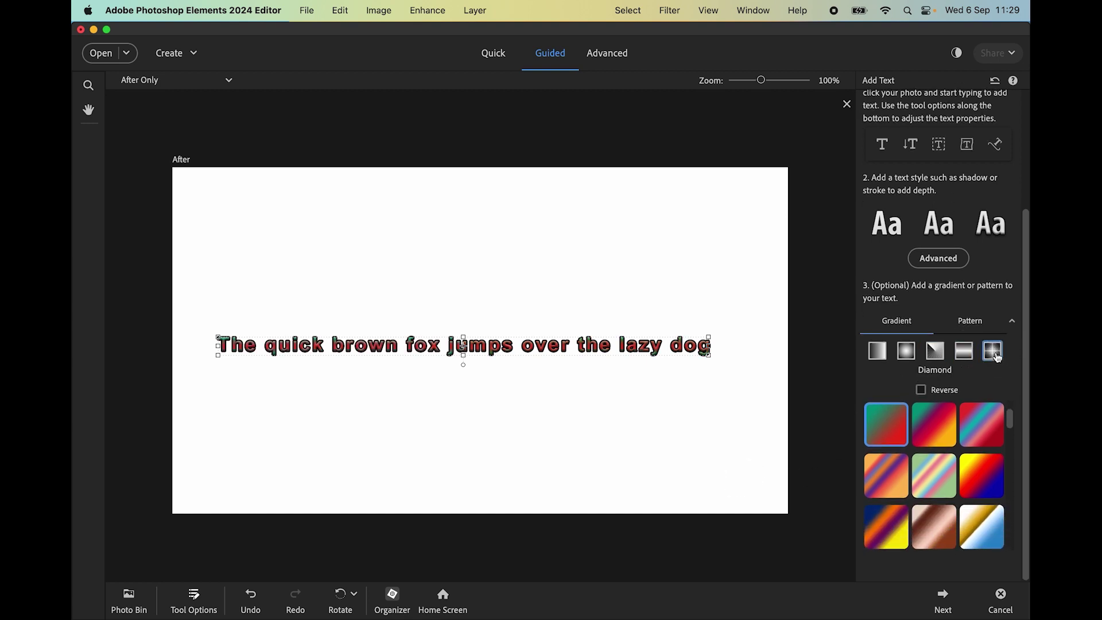
{"action": "scroll", "coordinate": [997, 352], "scroll_direction": "down", "scroll_amount": 2}
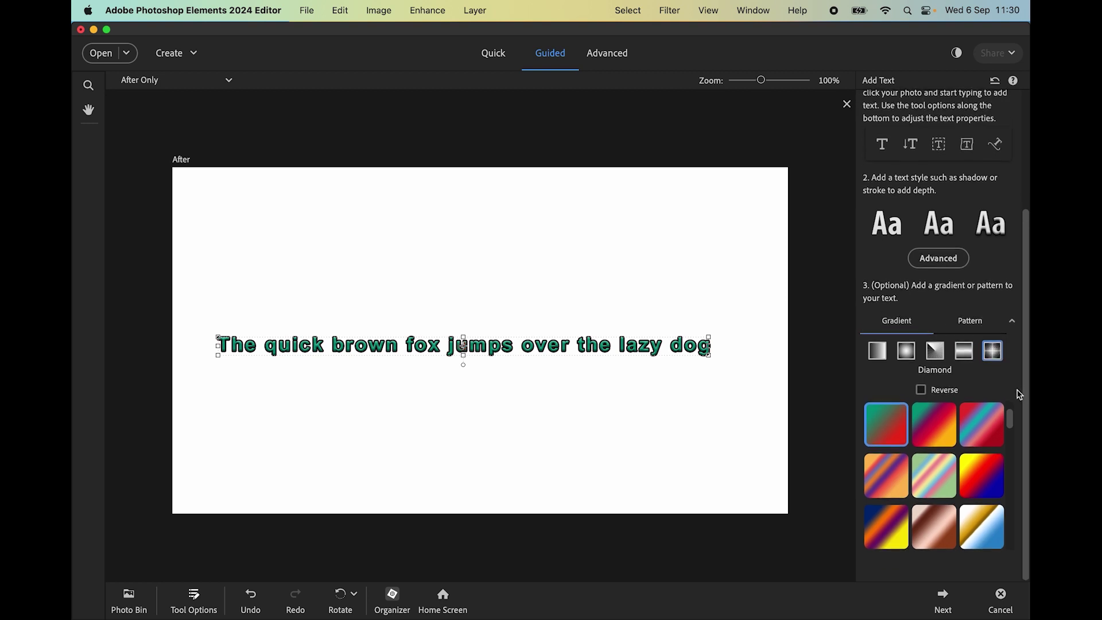
Try the green leaf, yellow, red-orange and floral patterns on the sentence, and remove the pattern fill
{"action": "left_click", "coordinate": [965, 322]}
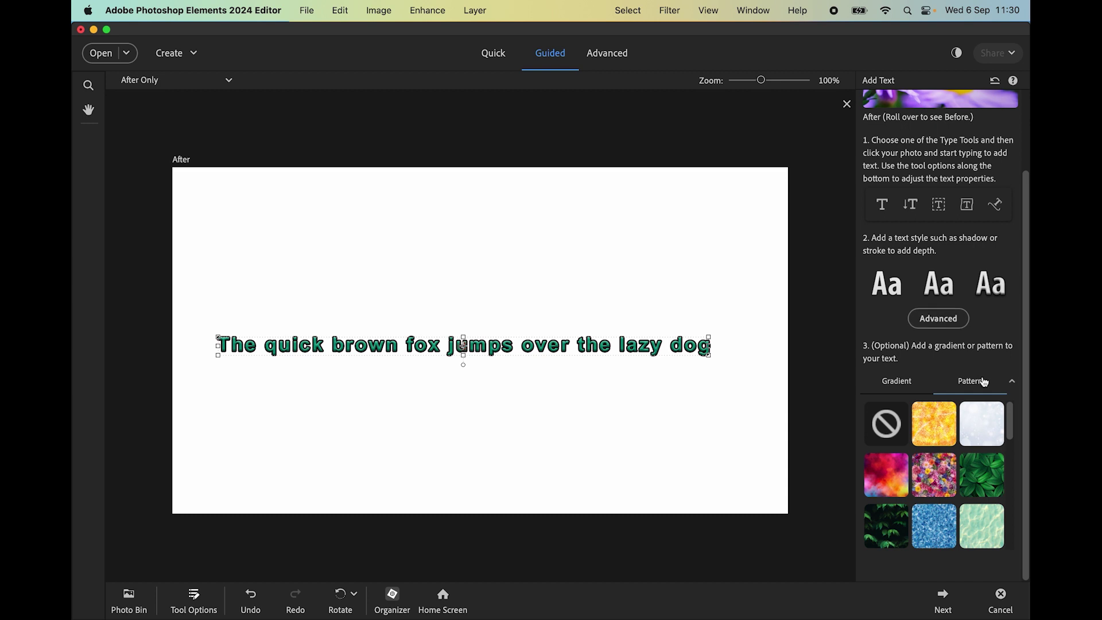
{"action": "left_click", "coordinate": [987, 480]}
{"action": "left_click", "coordinate": [935, 425]}
{"action": "left_click", "coordinate": [882, 480]}
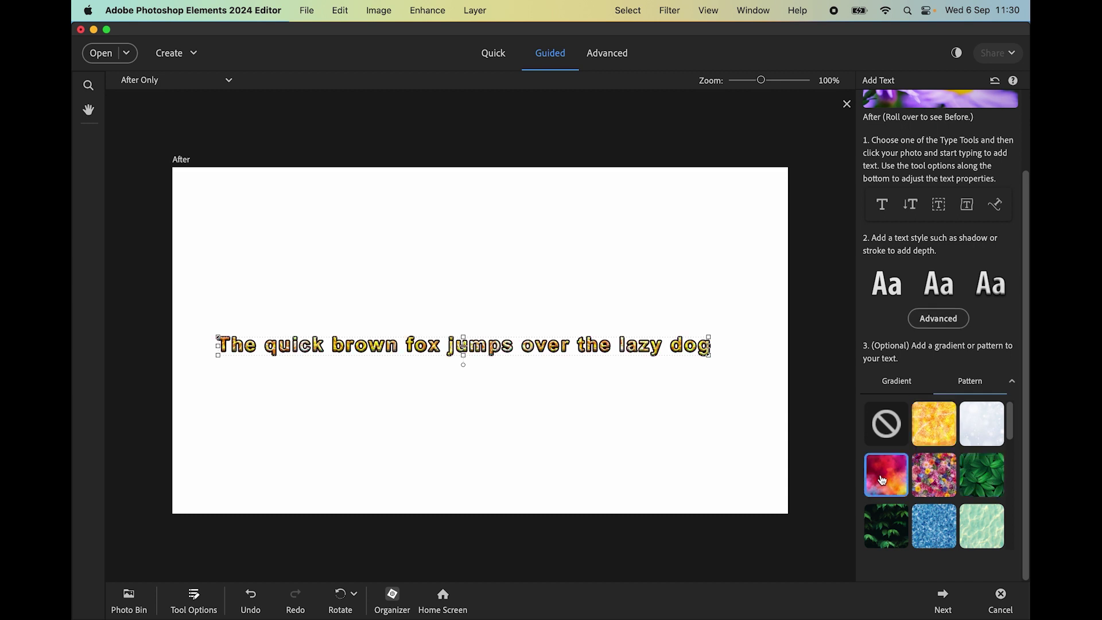
{"action": "left_click", "coordinate": [933, 460]}
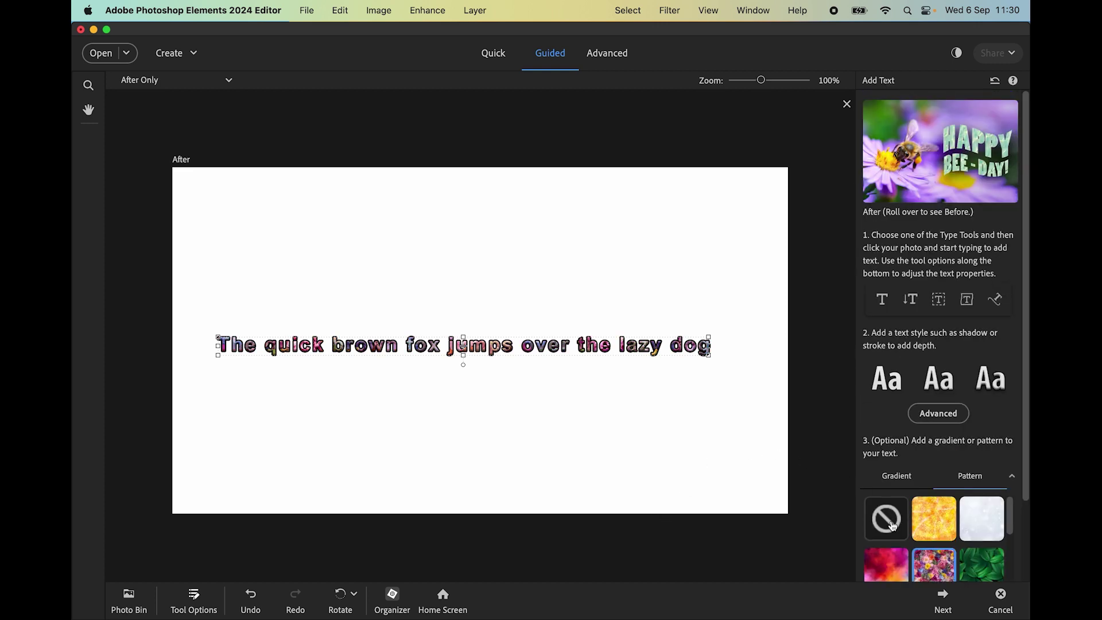
{"action": "left_click", "coordinate": [892, 524]}
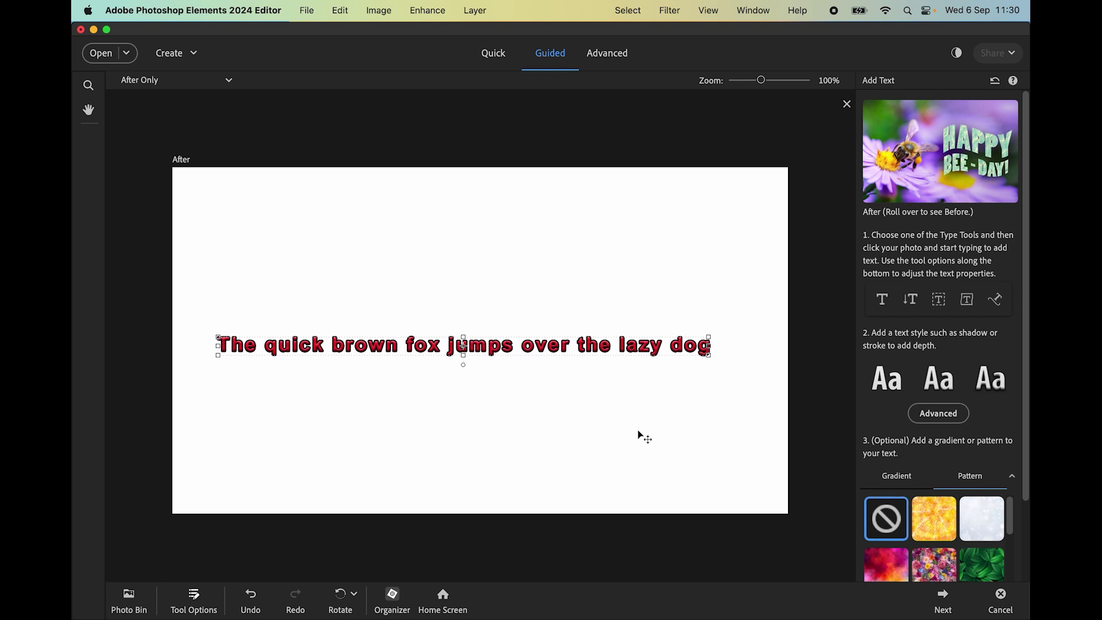
{"action": "left_click", "coordinate": [911, 300]}
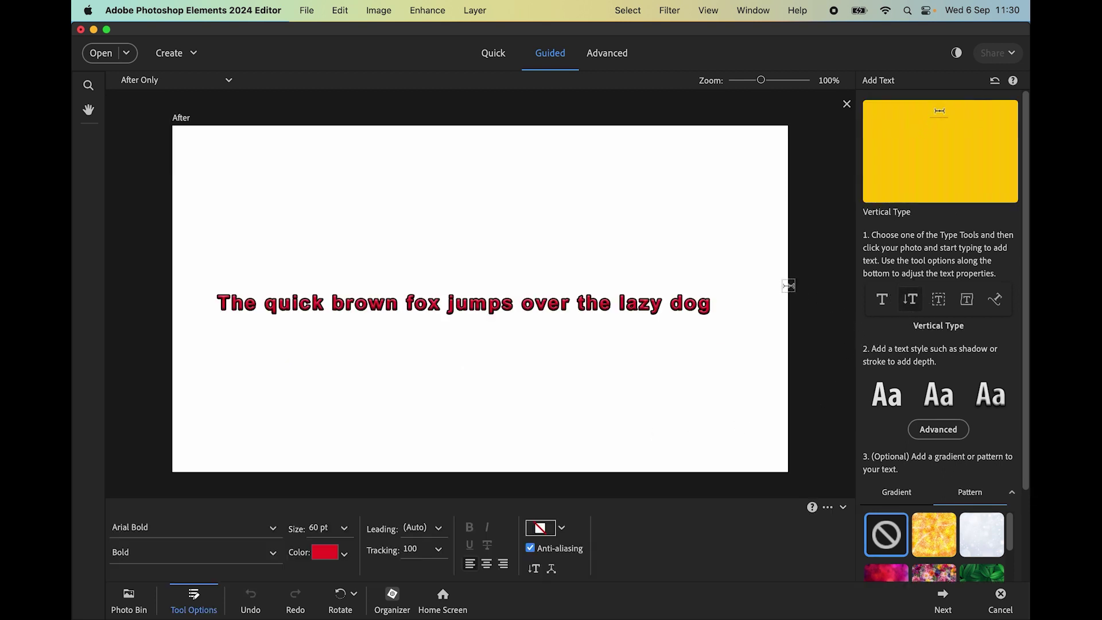
{"action": "left_click", "coordinate": [734, 180]}
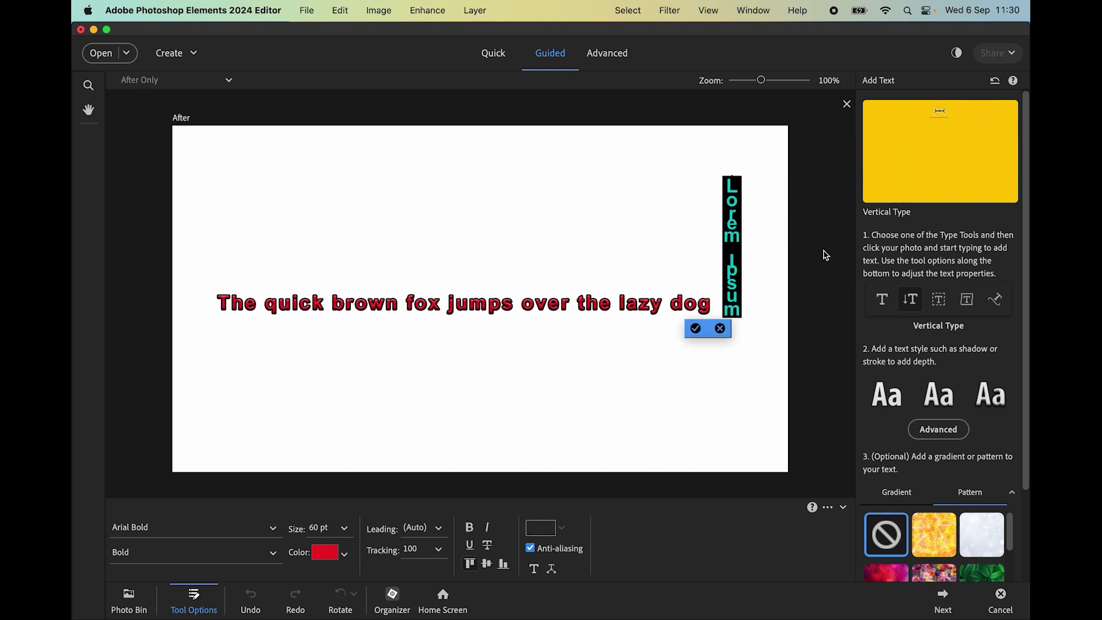
{"action": "key", "text": "Escape"}
Add the vertical text "Add yourtexthere" near the image's right edge with the Vertical Type tool and commit it
{"action": "left_click", "coordinate": [911, 299]}
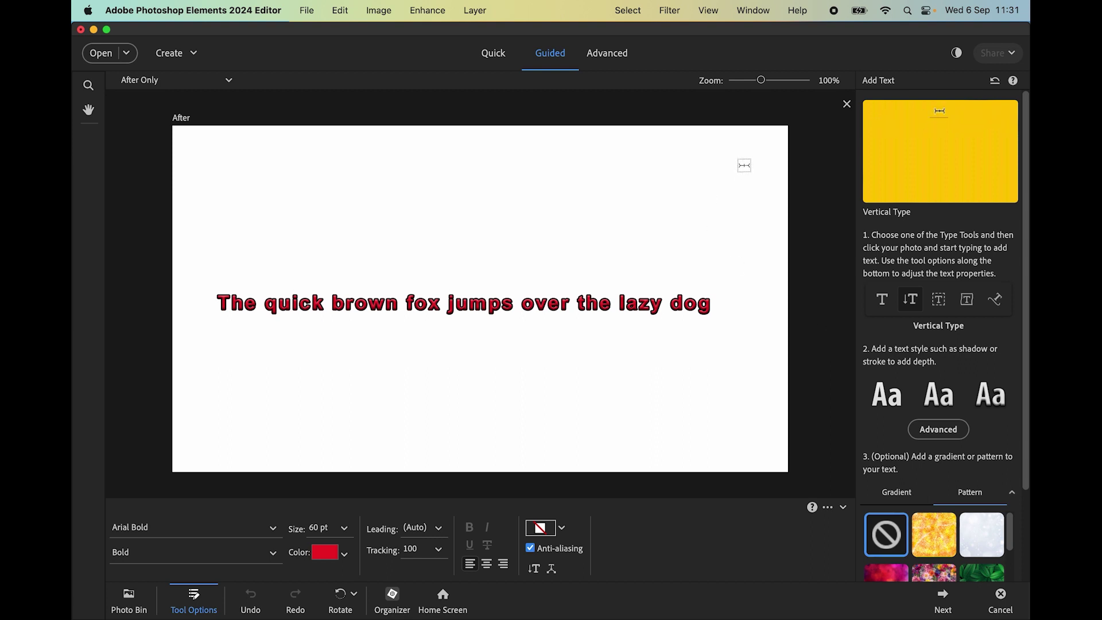
{"action": "left_click", "coordinate": [744, 165]}
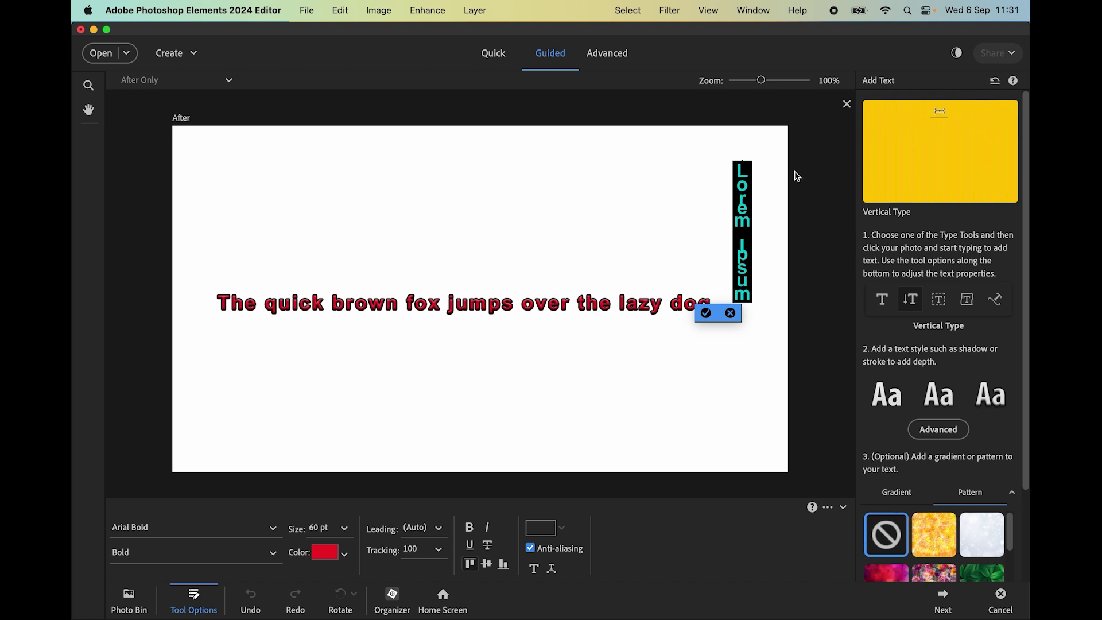
{"action": "key", "text": "BackSpace"}
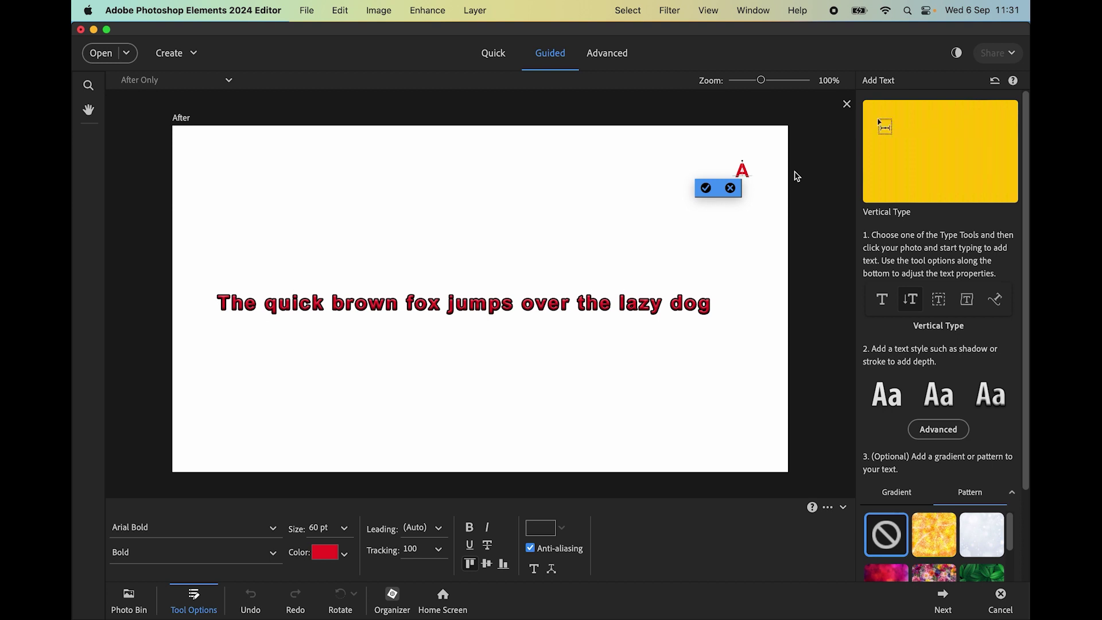
{"action": "type", "text": "ddyou"}
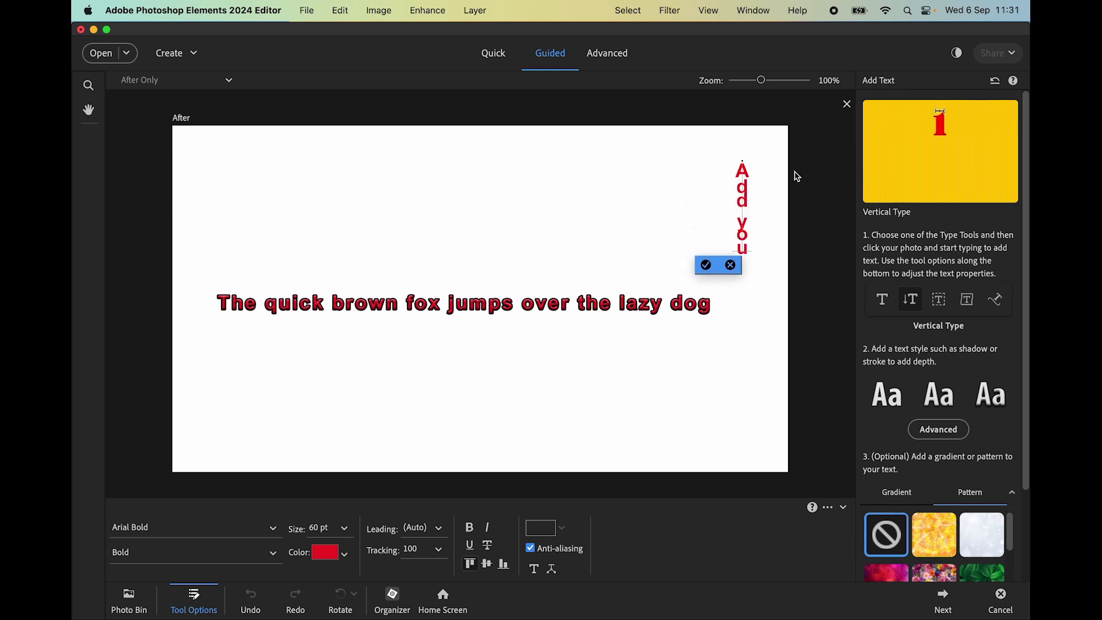
{"action": "type", "text": "rtexthere"}
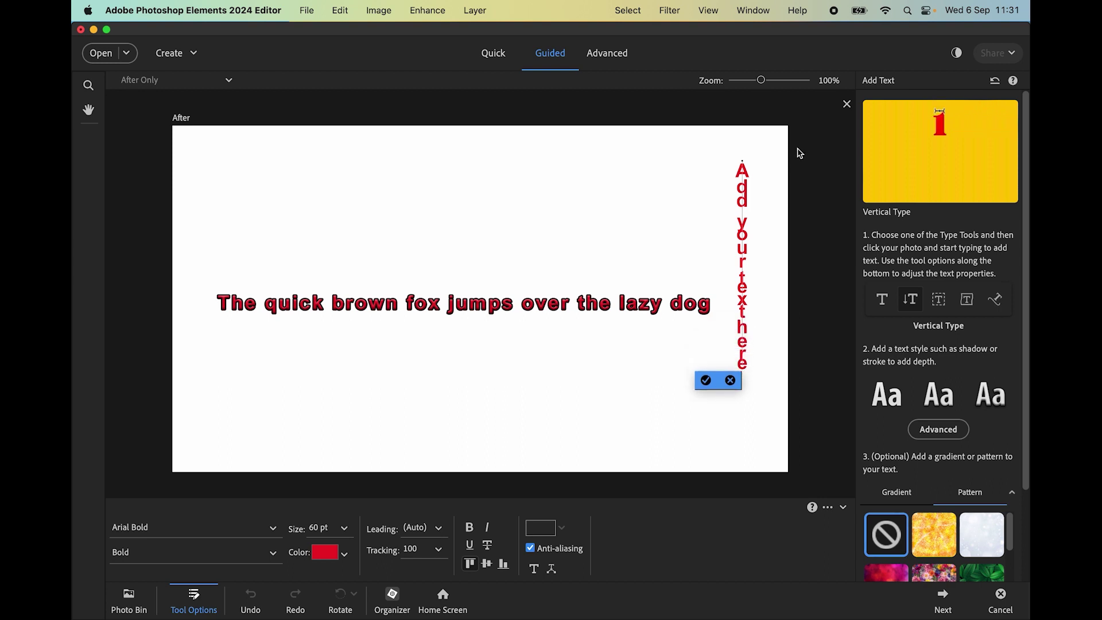
{"action": "left_click", "coordinate": [706, 380]}
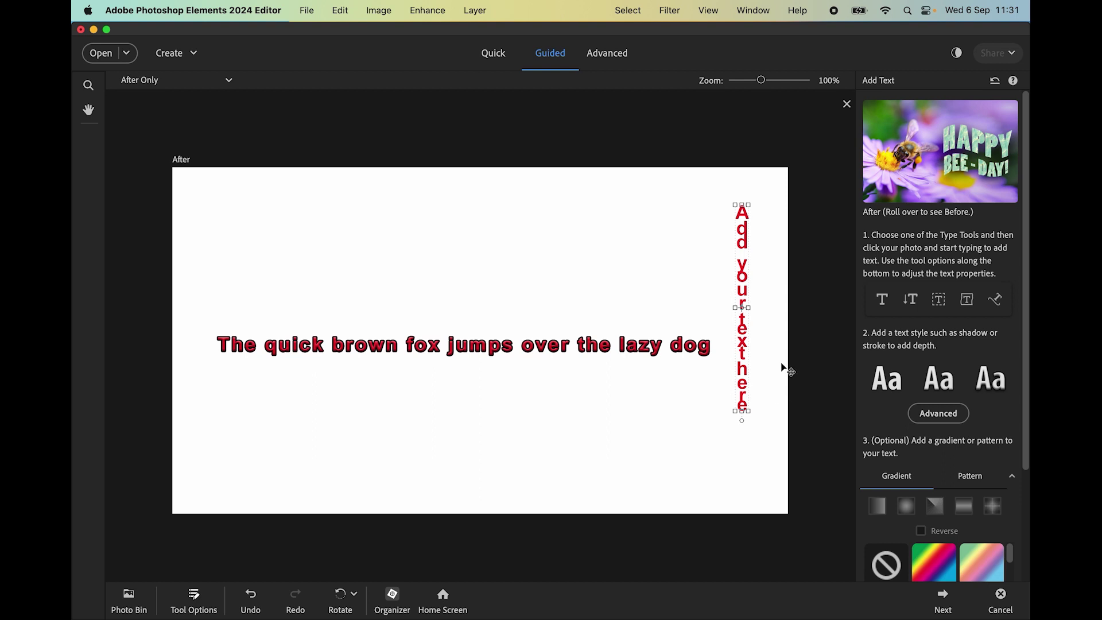
Insert the missing spaces in the vertical text to make it read "Add your text here" and commit the edit
{"action": "left_click", "coordinate": [911, 300]}
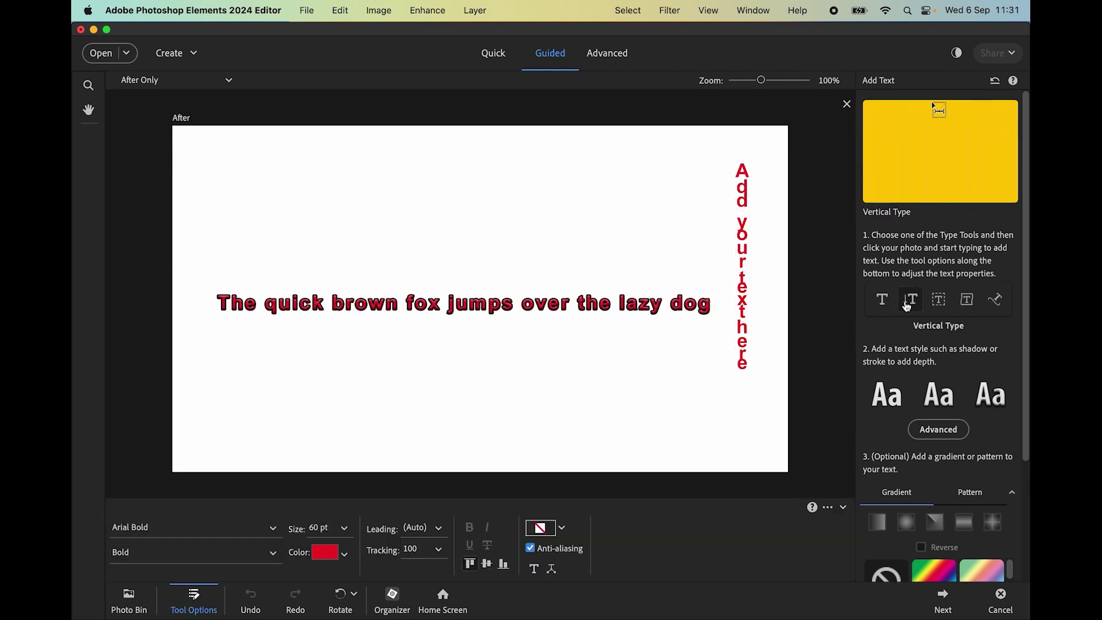
{"action": "left_click", "coordinate": [741, 320]}
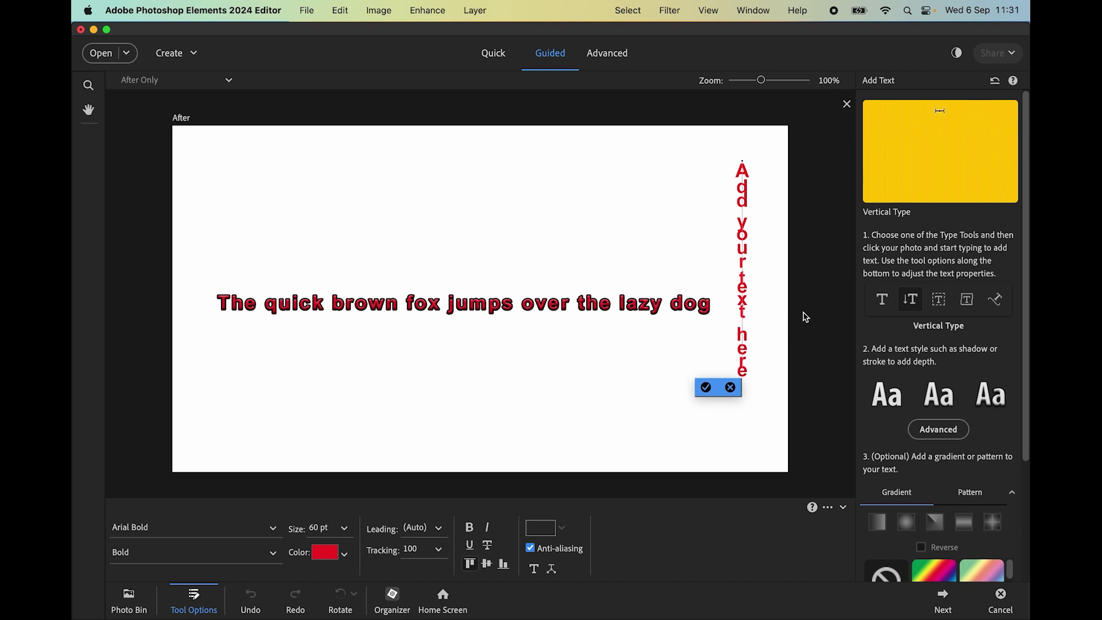
{"action": "left_click", "coordinate": [740, 274]}
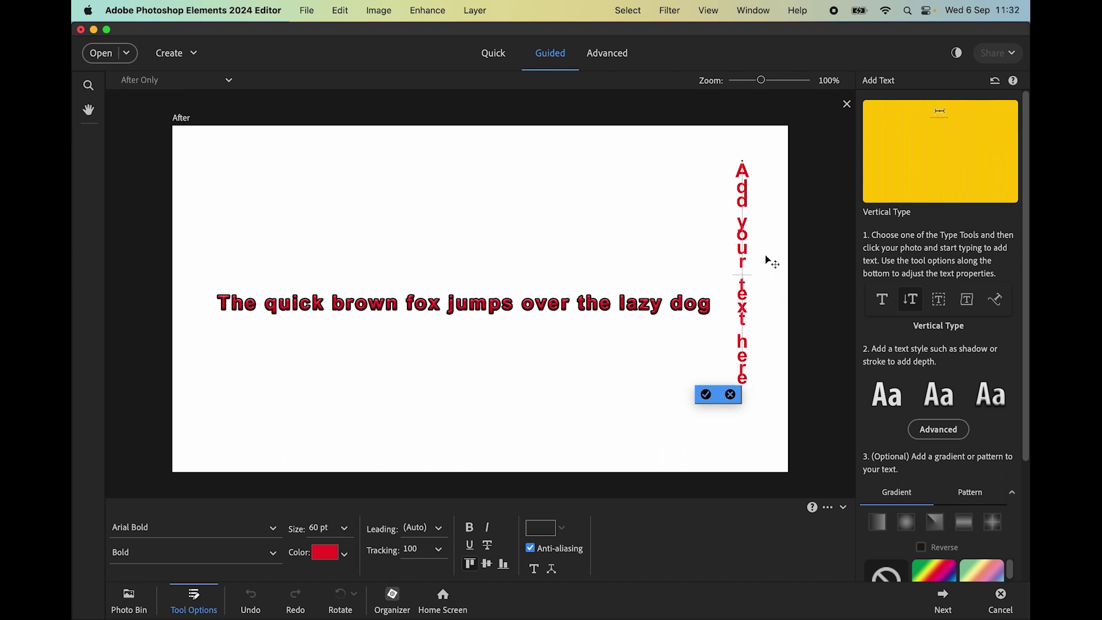
{"action": "left_click", "coordinate": [707, 395]}
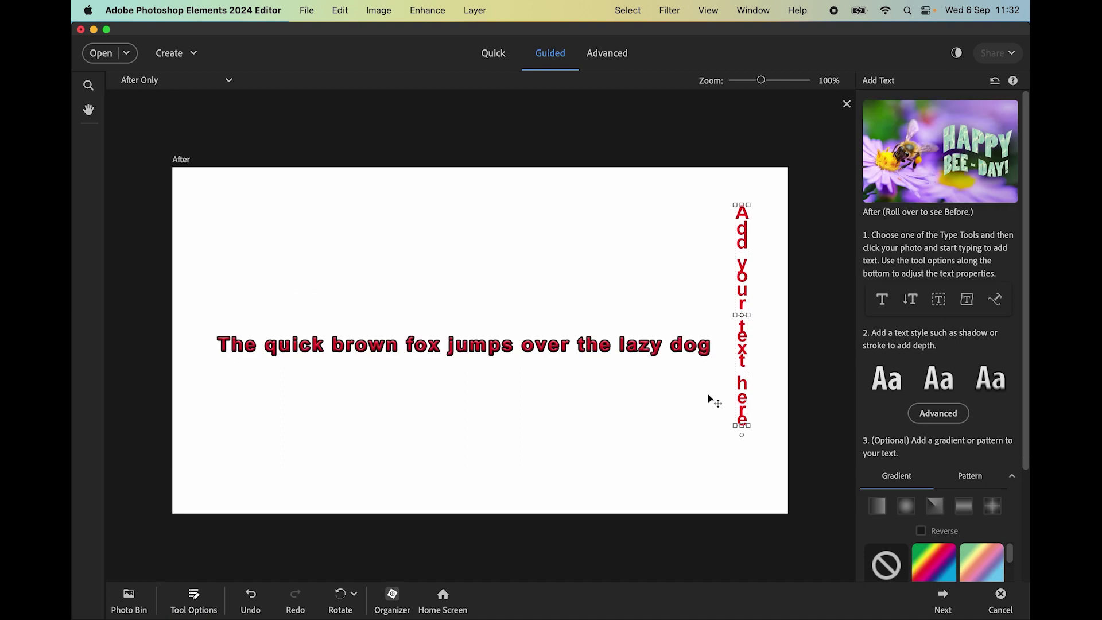
Apply the first preset text style to the vertical text and deselect it
{"action": "left_click", "coordinate": [869, 378]}
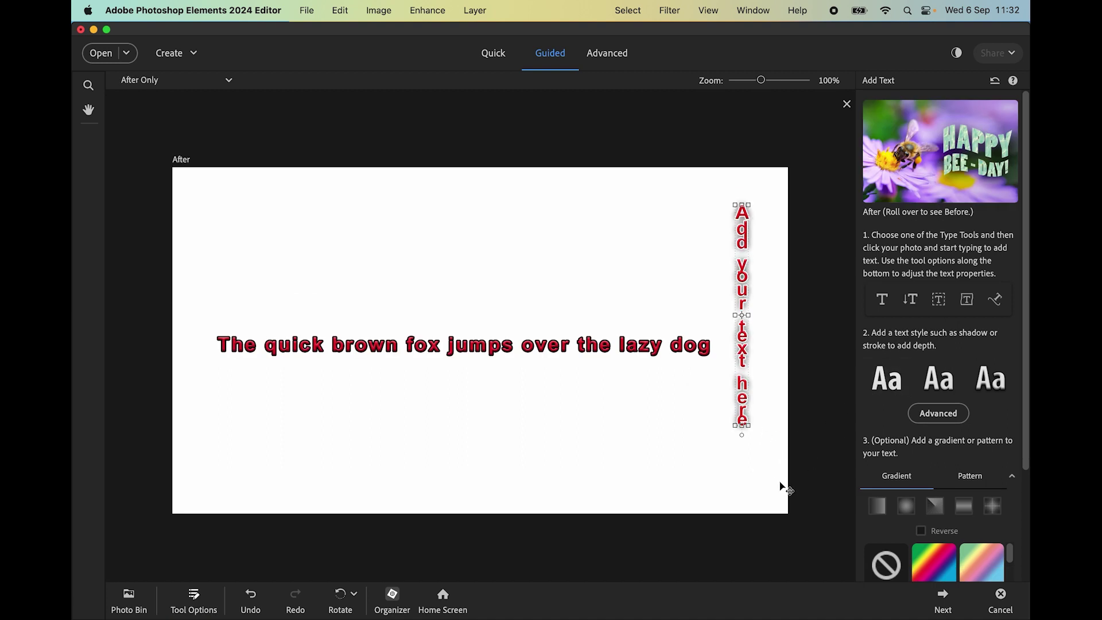
{"action": "left_click", "coordinate": [91, 113]}
{"action": "scroll", "coordinate": [962, 265], "scroll_direction": "down", "scroll_amount": 5}
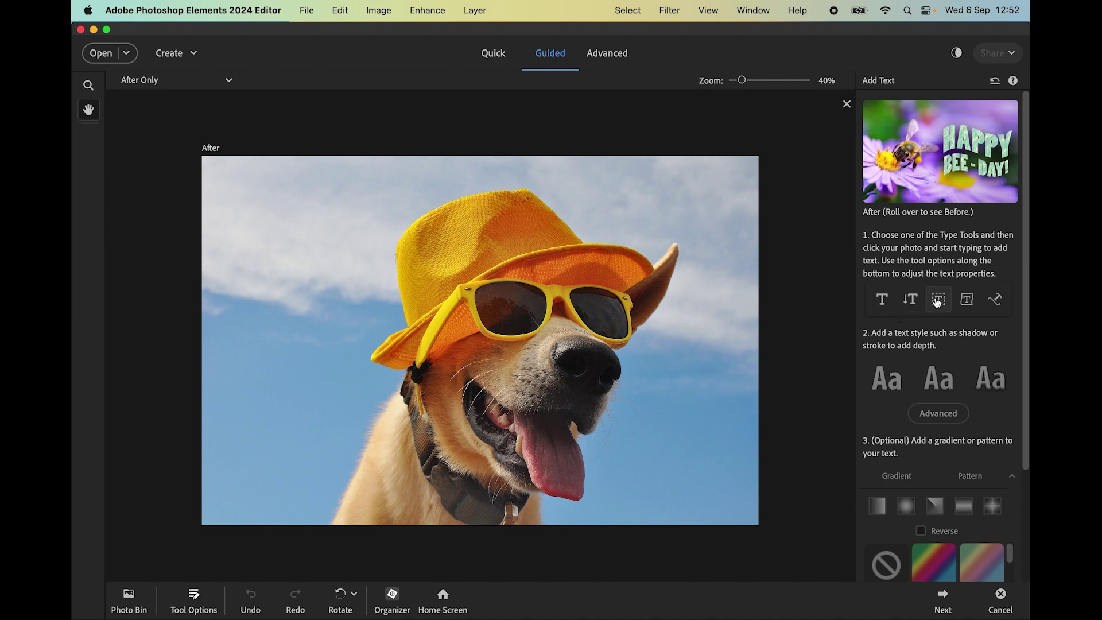
Use the Text on Selection tool to select the crown of the dog's yellow hat and confirm the selection as text path
{"action": "mouse_move", "coordinate": [938, 300]}
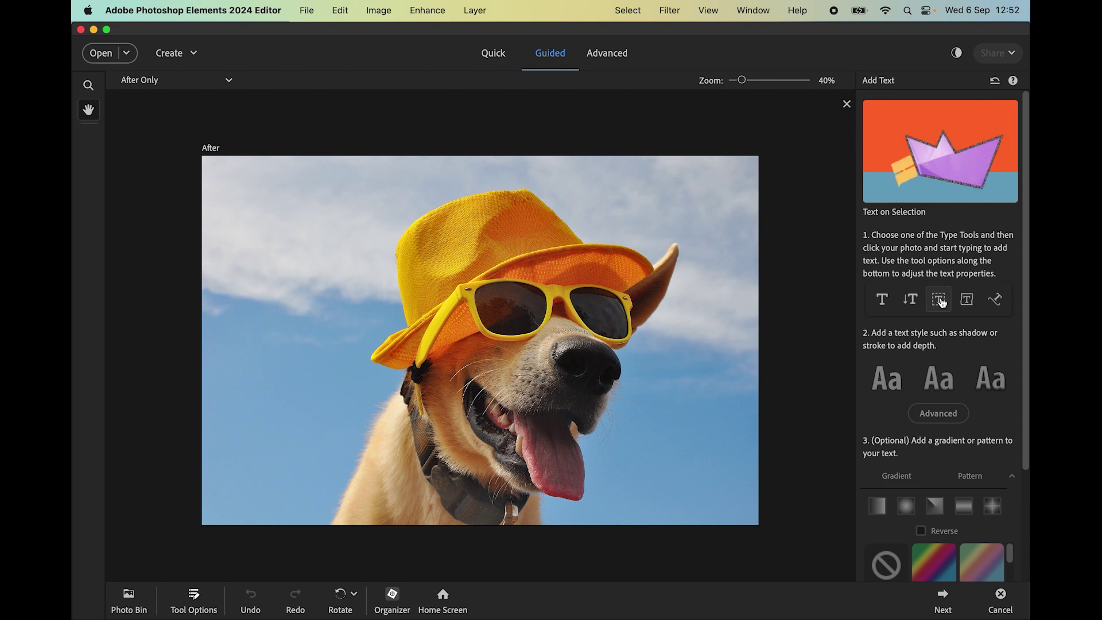
{"action": "left_click", "coordinate": [939, 300]}
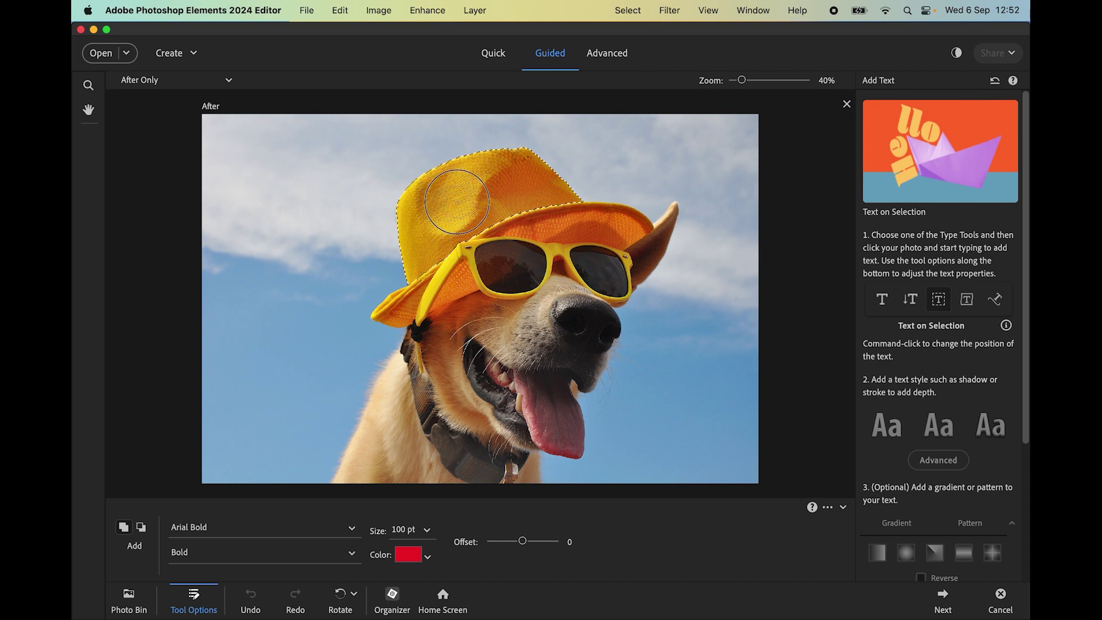
{"action": "left_click_drag", "start_coordinate": [454, 207], "coordinate": [557, 172]}
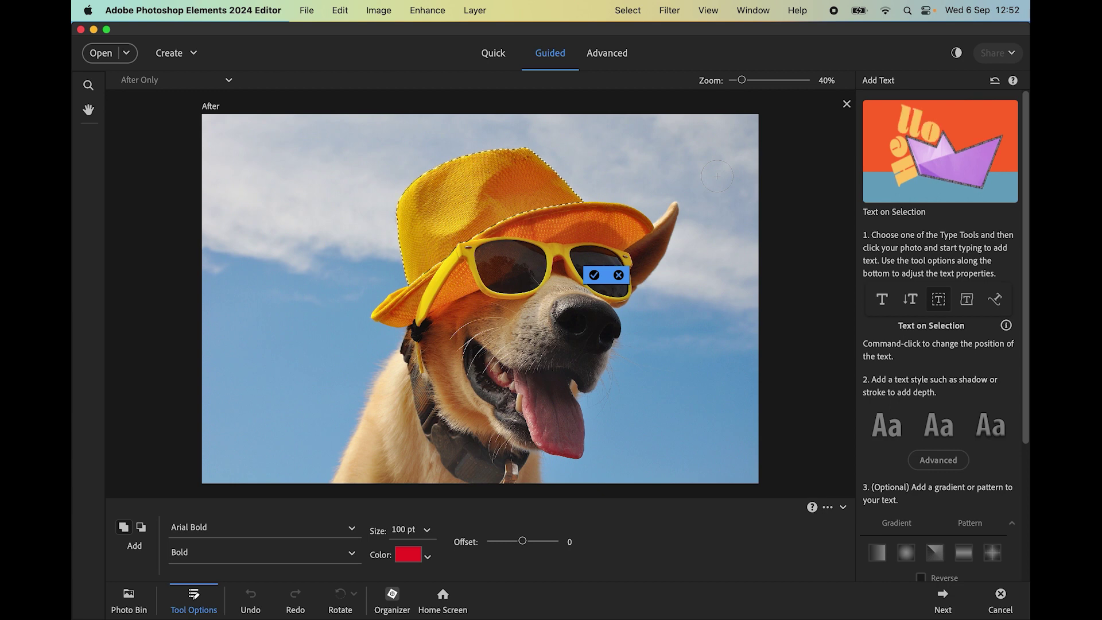
{"action": "left_click", "coordinate": [594, 275]}
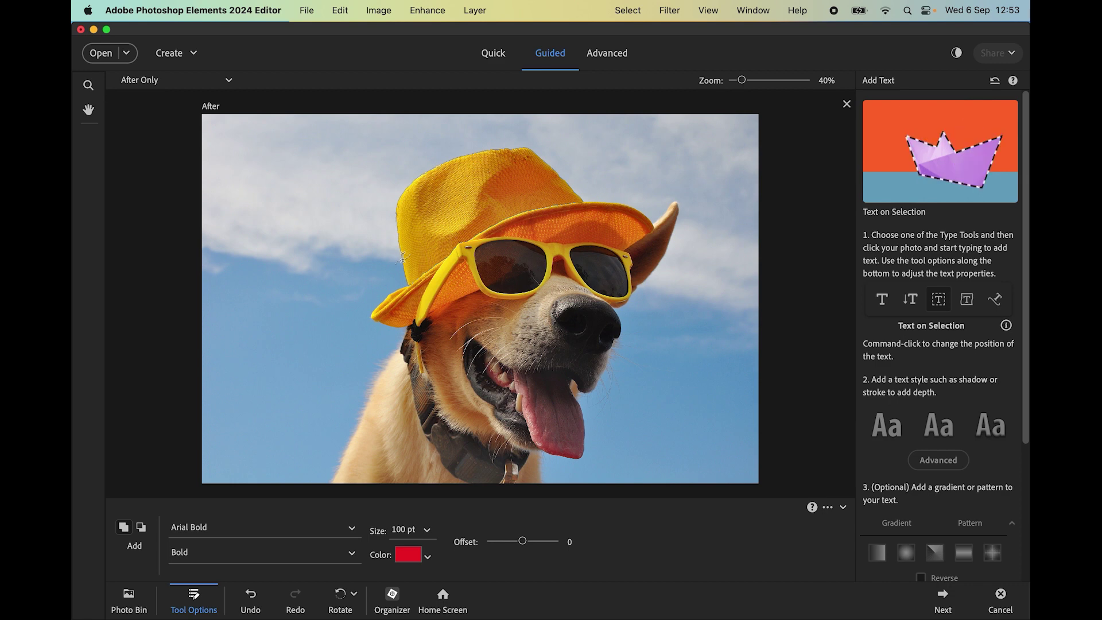
Add the text "The coolestndog in thenworld" along the path around the hat's crown and commit it
{"action": "left_click", "coordinate": [401, 257]}
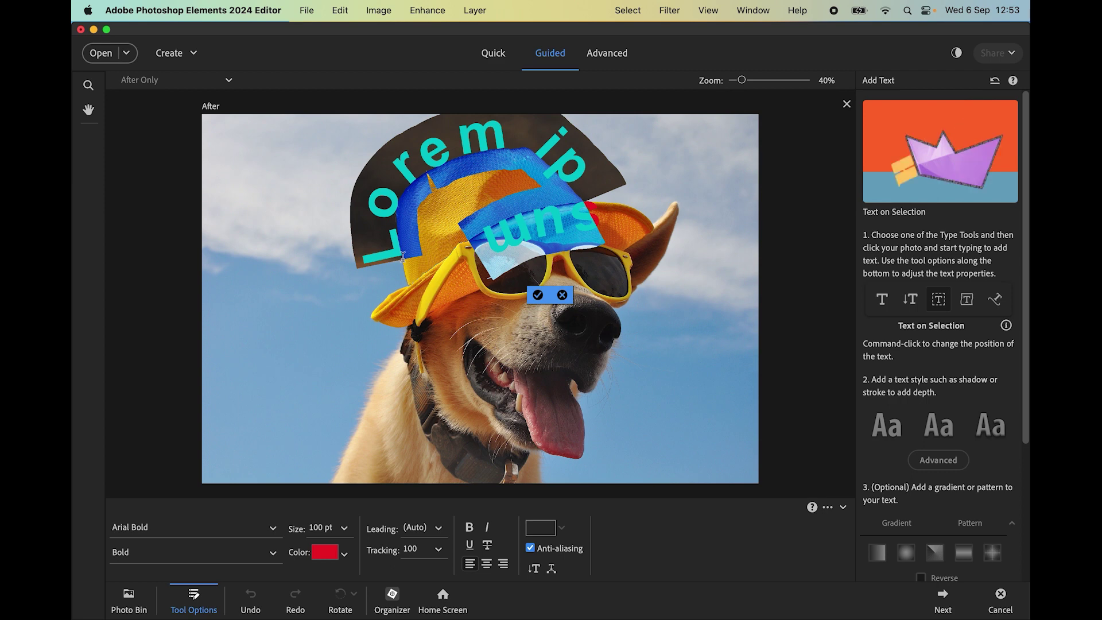
{"action": "type", "text": "The coole"}
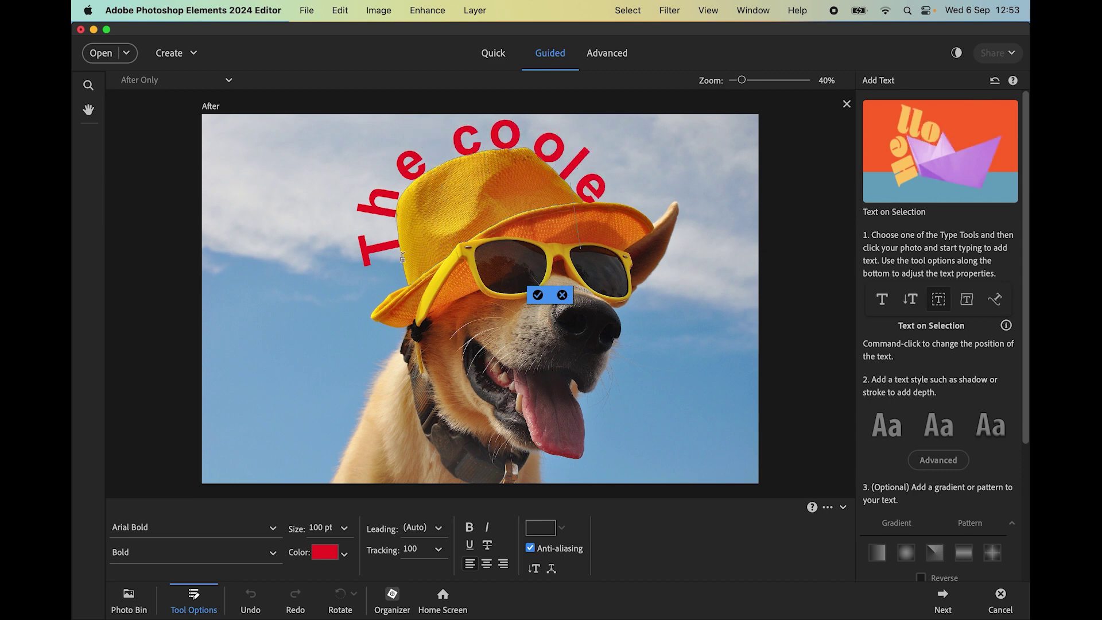
{"action": "type", "text": "st ndogins"}
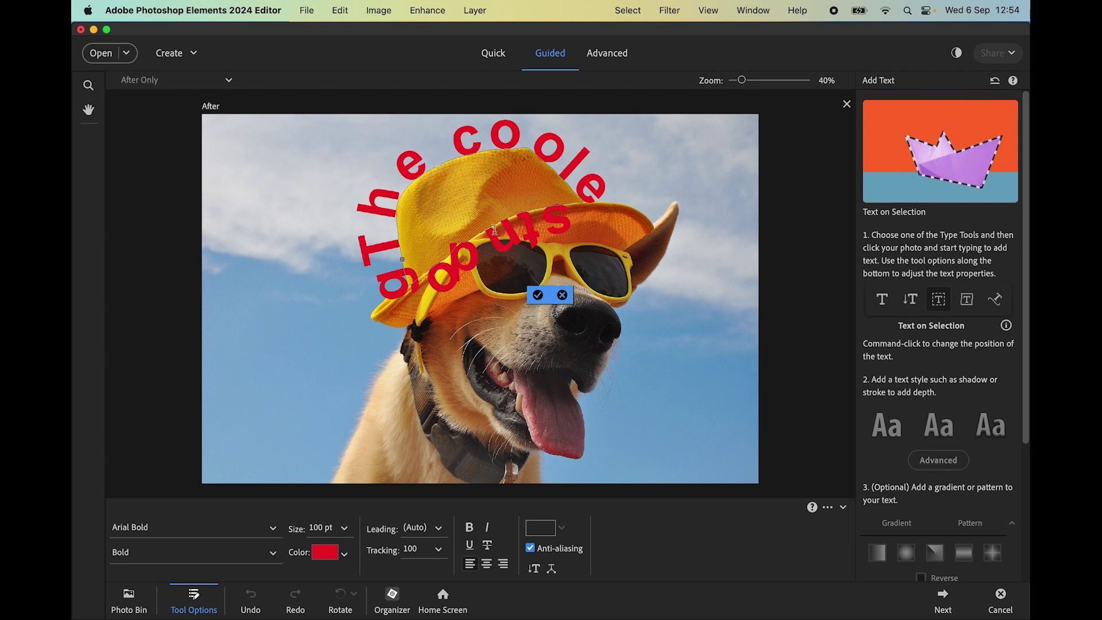
{"action": "left_click", "coordinate": [537, 295]}
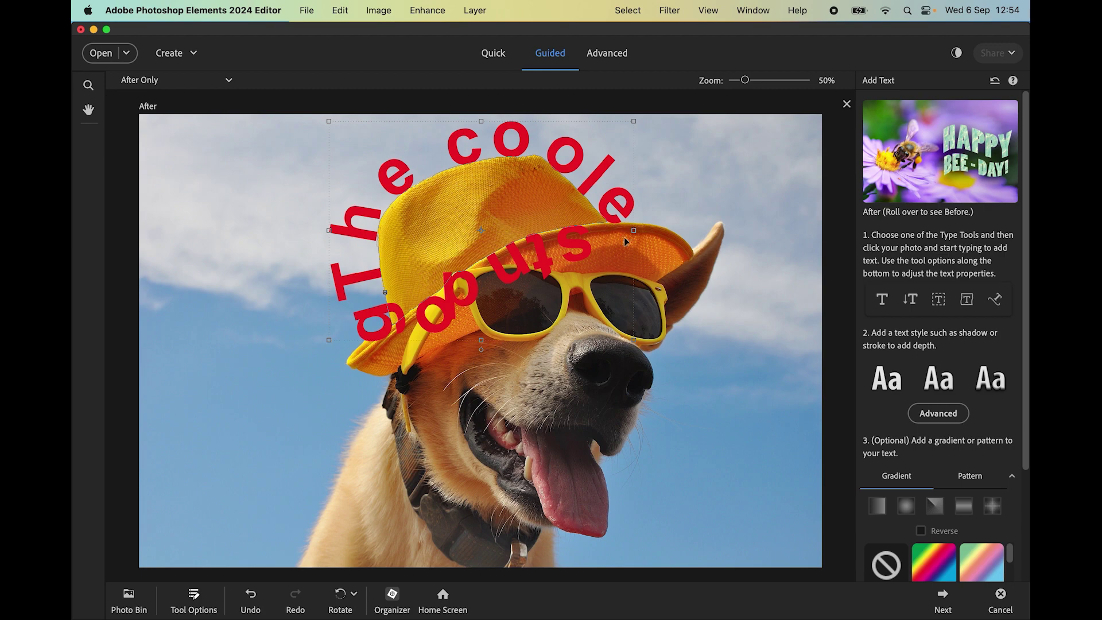
Reduce the font size of all the curved text around the hat to 29 pt and commit the change
{"action": "left_click", "coordinate": [938, 299]}
{"action": "left_click", "coordinate": [882, 299]}
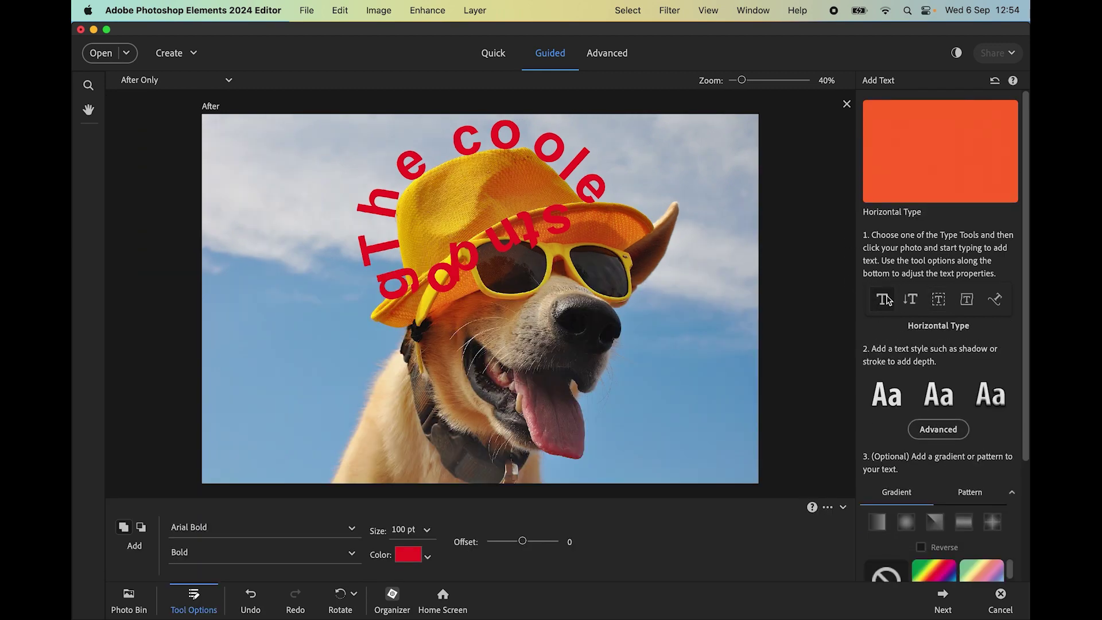
{"action": "left_click_drag", "start_coordinate": [459, 147], "coordinate": [514, 139]}
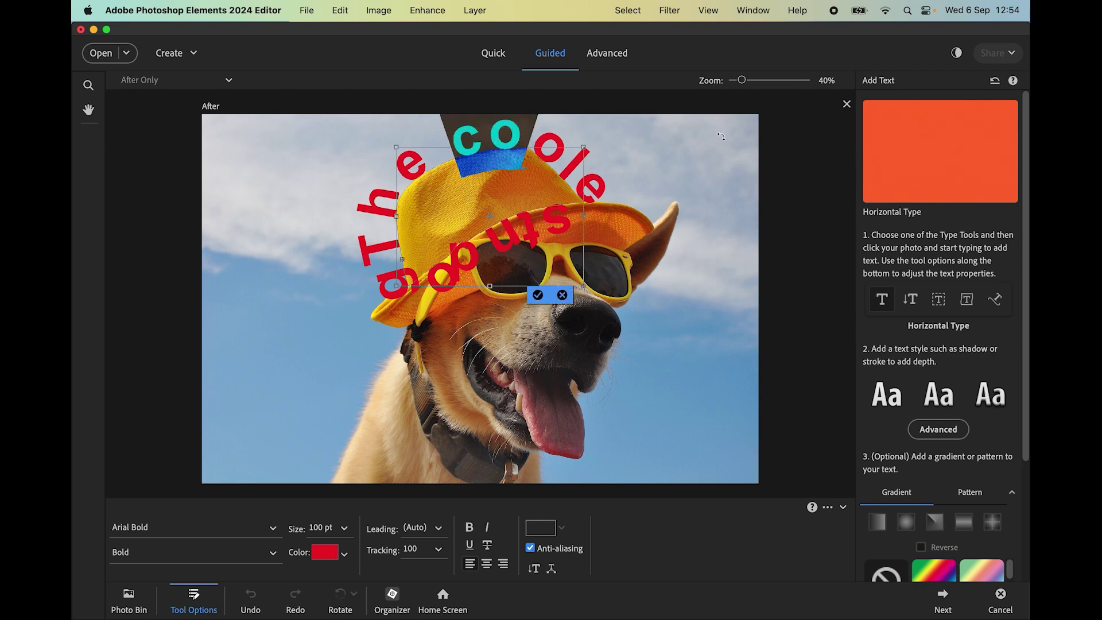
{"action": "key", "text": "super+a"}
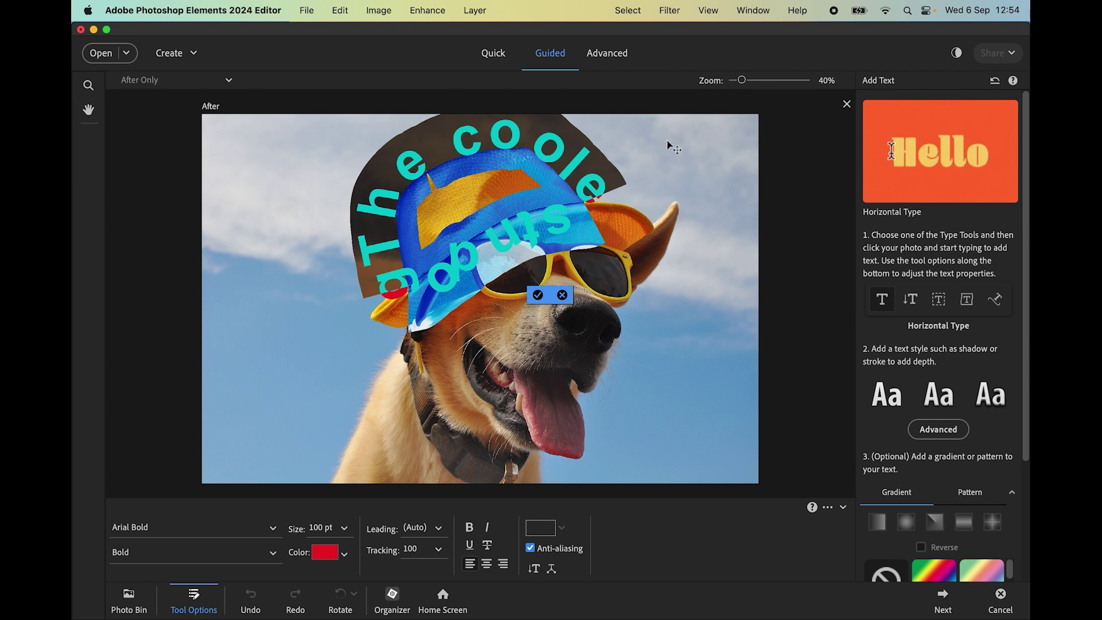
{"action": "left_click", "coordinate": [320, 524]}
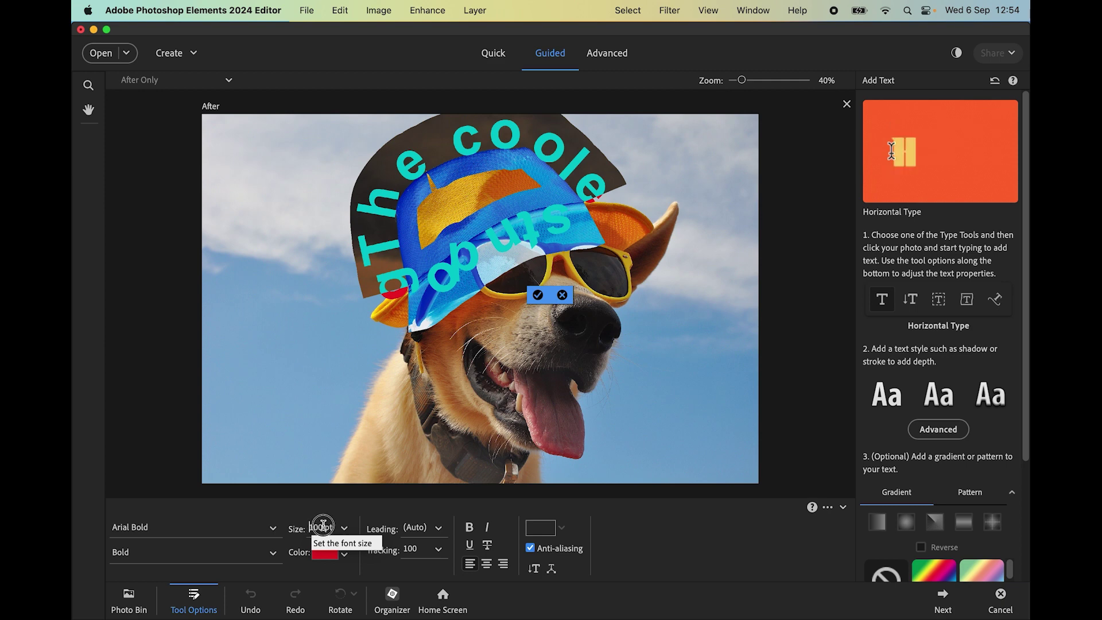
{"action": "left_click_drag", "start_coordinate": [305, 525], "coordinate": [331, 522]}
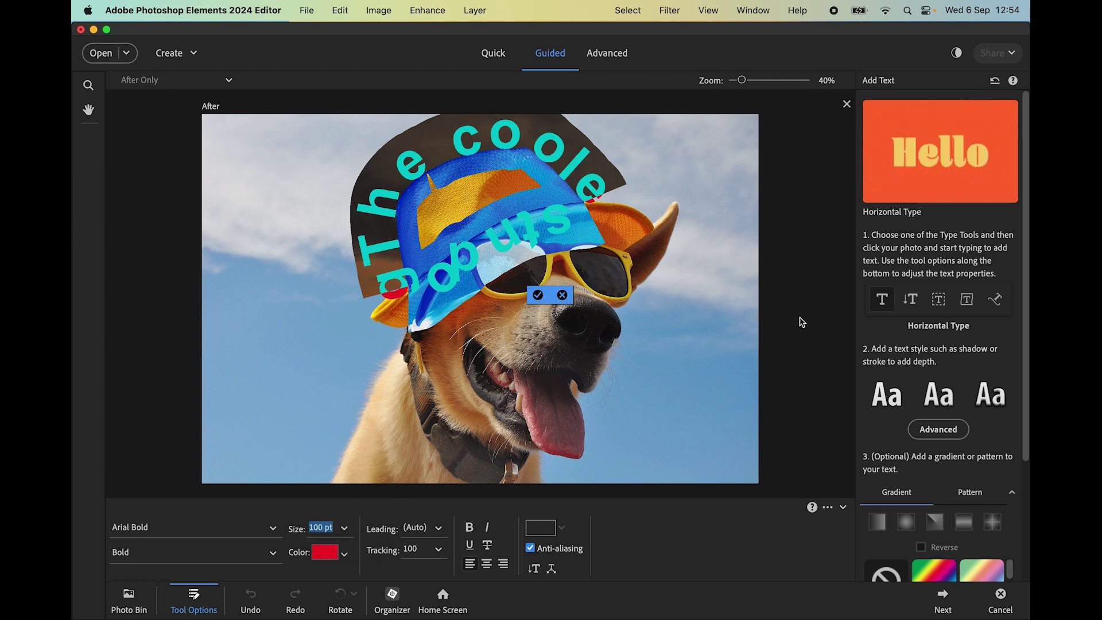
{"action": "key", "text": "Down"}
{"action": "key", "text": "Down"}
{"action": "key", "text": "Down"}
{"action": "key", "text": "Down"}
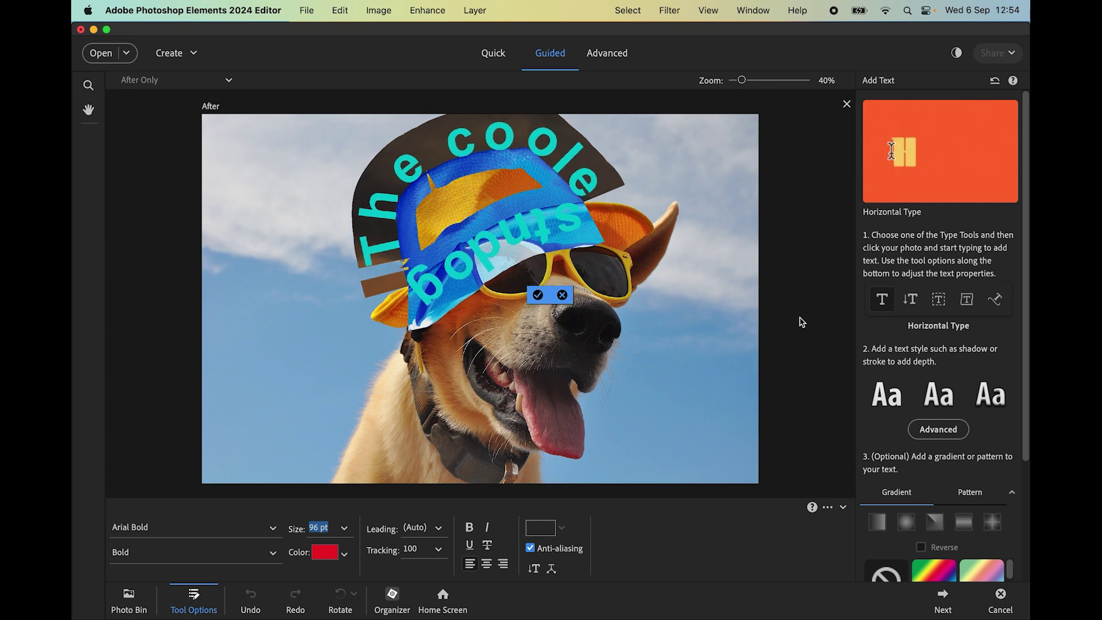
{"action": "key", "text": "Down"}
{"action": "key", "text": "Down"}
{"action": "key", "text": "Down"}
{"action": "key", "text": "Down"}
{"action": "key", "text": "Down"}
{"action": "key", "text": "Down"}
{"action": "key", "text": "Down"}
{"action": "key", "text": "Down"}
{"action": "key", "text": "Down"}
{"action": "key", "text": "Down"}
{"action": "key", "text": "Down"}
{"action": "key", "text": "Down"}
{"action": "key", "text": "Down"}
{"action": "key", "text": "Down"}
{"action": "key", "text": "Down"}
{"action": "key", "text": "Down"}
{"action": "key", "text": "Down"}
{"action": "key", "text": "Down"}
{"action": "key", "text": "Down"}
{"action": "key", "text": "Down"}
{"action": "key", "text": "Down"}
{"action": "key", "text": "Down"}
{"action": "key", "text": "Down"}
{"action": "key", "text": "Down"}
{"action": "key", "text": "Down"}
{"action": "key", "text": "Down"}
{"action": "key", "text": "Down"}
{"action": "key", "text": "Down"}
{"action": "key", "text": "Down"}
{"action": "key", "text": "Down"}
{"action": "key", "text": "Down"}
{"action": "key", "text": "Down"}
{"action": "key", "text": "Down"}
{"action": "key", "text": "Down"}
{"action": "key", "text": "Down"}
{"action": "key", "text": "Down"}
{"action": "key", "text": "Down"}
{"action": "key", "text": "Down"}
{"action": "key", "text": "Down"}
{"action": "key", "text": "Down"}
{"action": "key", "text": "Down"}
{"action": "key", "text": "Down"}
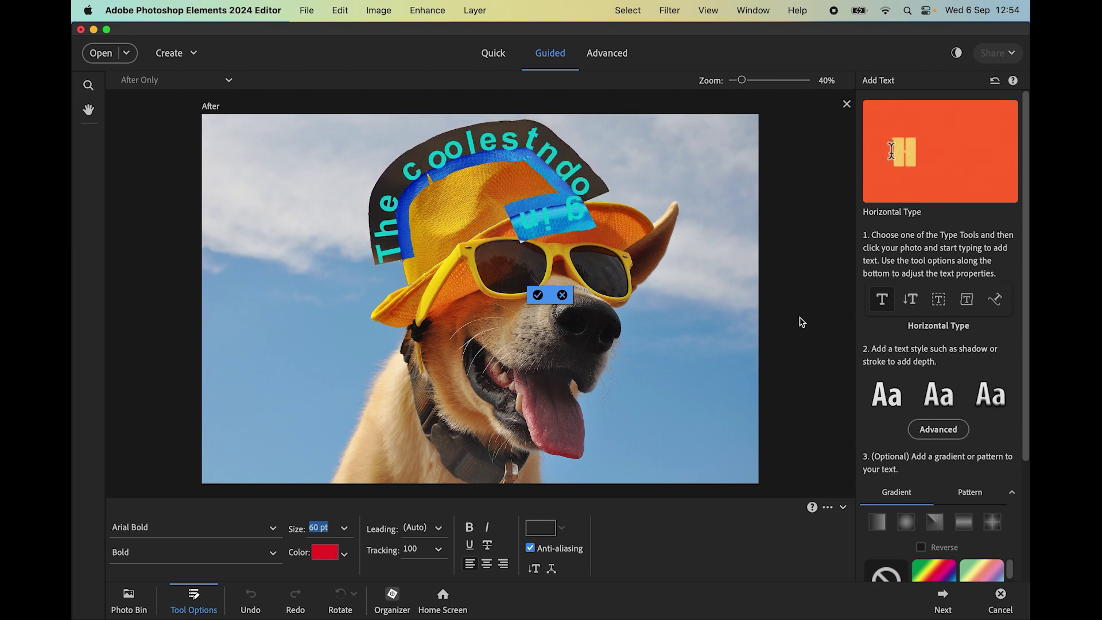
{"action": "key", "text": "Down"}
{"action": "key", "text": "Down"}
{"action": "key", "text": "Down"}
{"action": "key", "text": "Down"}
{"action": "key", "text": "Down"}
{"action": "key", "text": "Down"}
{"action": "key", "text": "Down"}
{"action": "key", "text": "Down"}
{"action": "key", "text": "Down"}
{"action": "key", "text": "Down"}
{"action": "key", "text": "Down"}
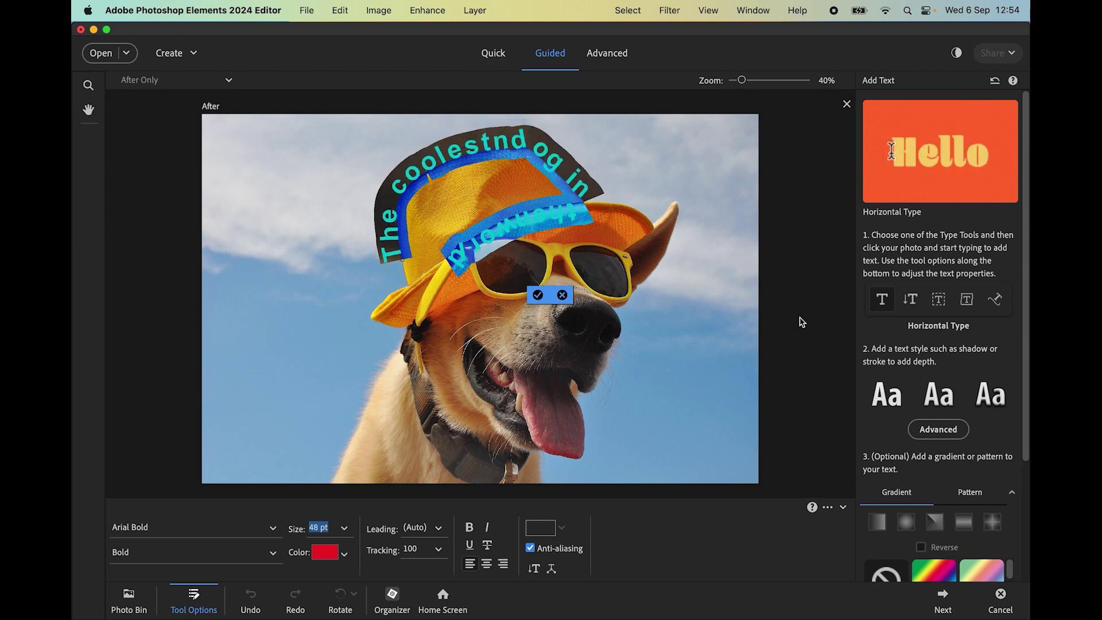
{"action": "key", "text": "Down"}
{"action": "key", "text": "Down"}
{"action": "key", "text": "Down"}
{"action": "key", "text": "Down"}
{"action": "key", "text": "Down"}
{"action": "key", "text": "Down"}
{"action": "key", "text": "Down"}
{"action": "key", "text": "Down"}
{"action": "key", "text": "Down"}
{"action": "key", "text": "Down"}
{"action": "key", "text": "Down"}
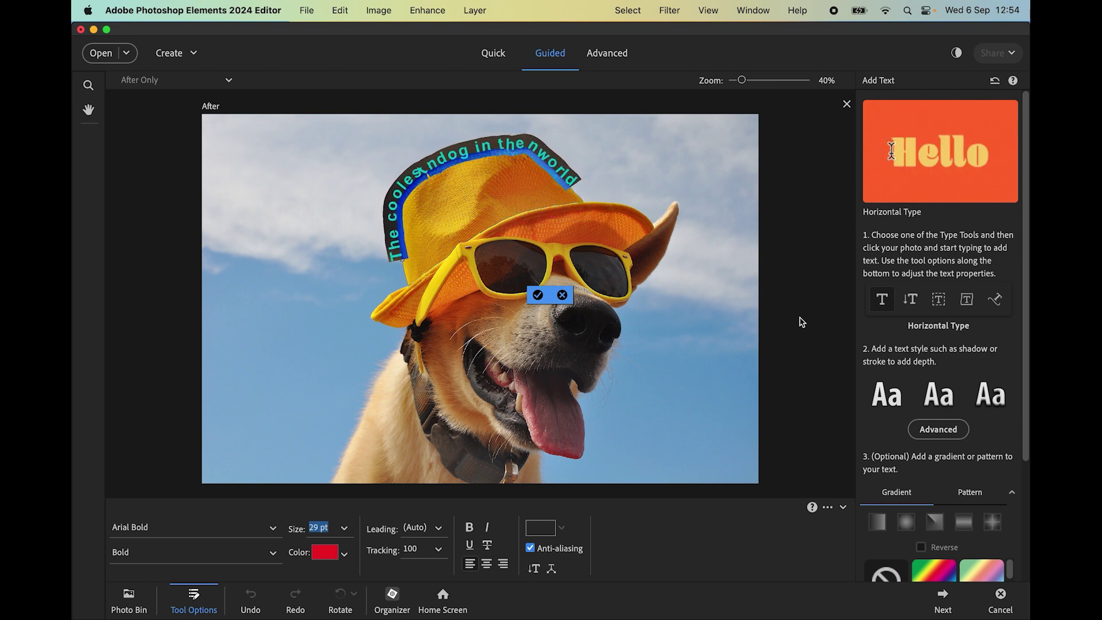
{"action": "left_click", "coordinate": [537, 295]}
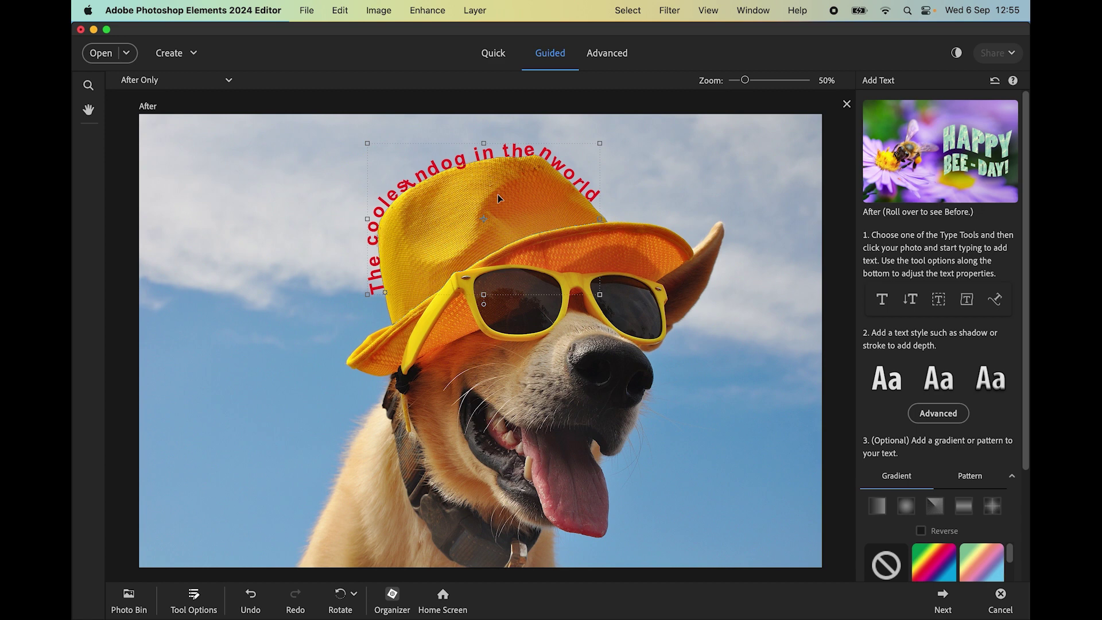
Move the curved text slightly up and to the left, away from the hat's crown, and deselect it
{"action": "left_click", "coordinate": [485, 212]}
{"action": "left_click_drag", "start_coordinate": [487, 205], "coordinate": [480, 202]}
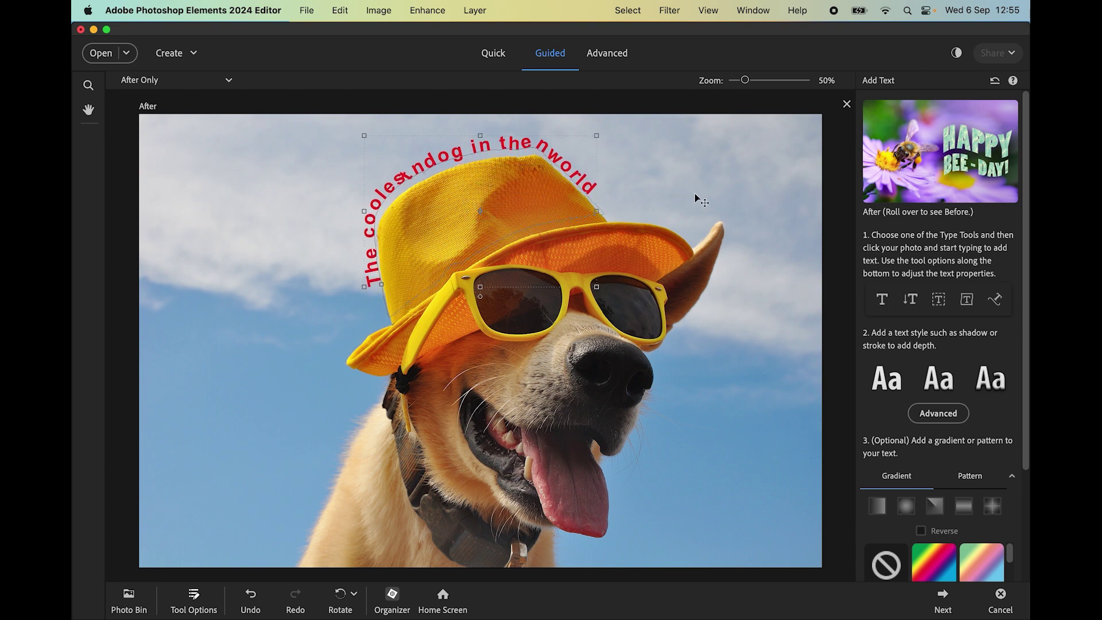
{"action": "left_click", "coordinate": [90, 112]}
Remove the stray "n" characters so the curved text reads "The coolest dog in the world" and commit the edit
{"action": "left_click", "coordinate": [884, 303]}
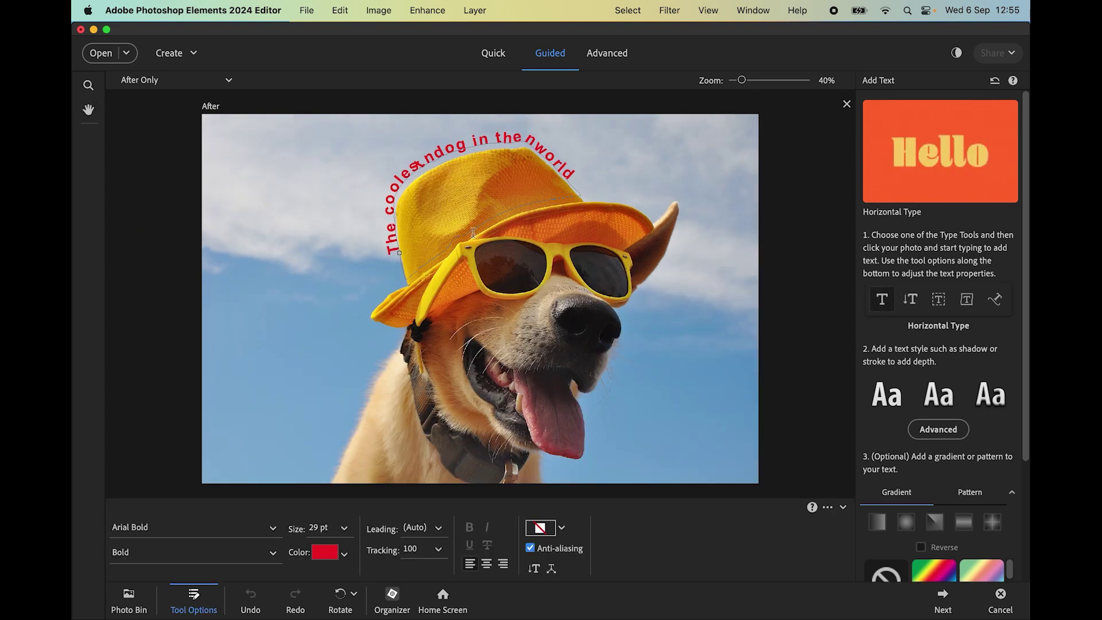
{"action": "left_click", "coordinate": [427, 161]}
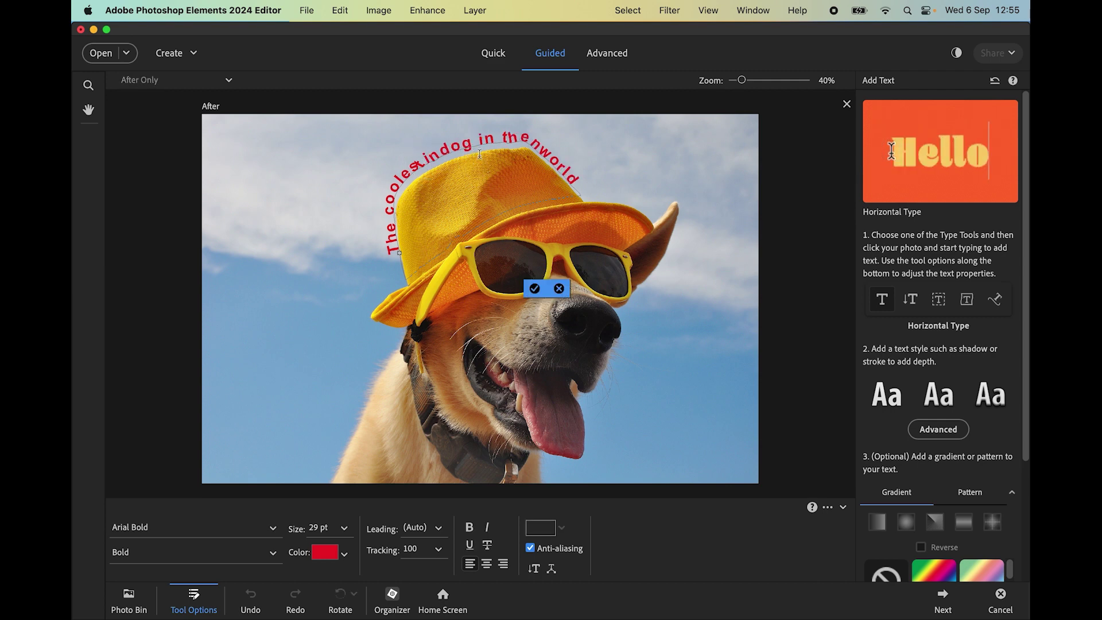
{"action": "left_click", "coordinate": [425, 155]}
{"action": "key", "text": "Delete"}
{"action": "key", "text": "Delete"}
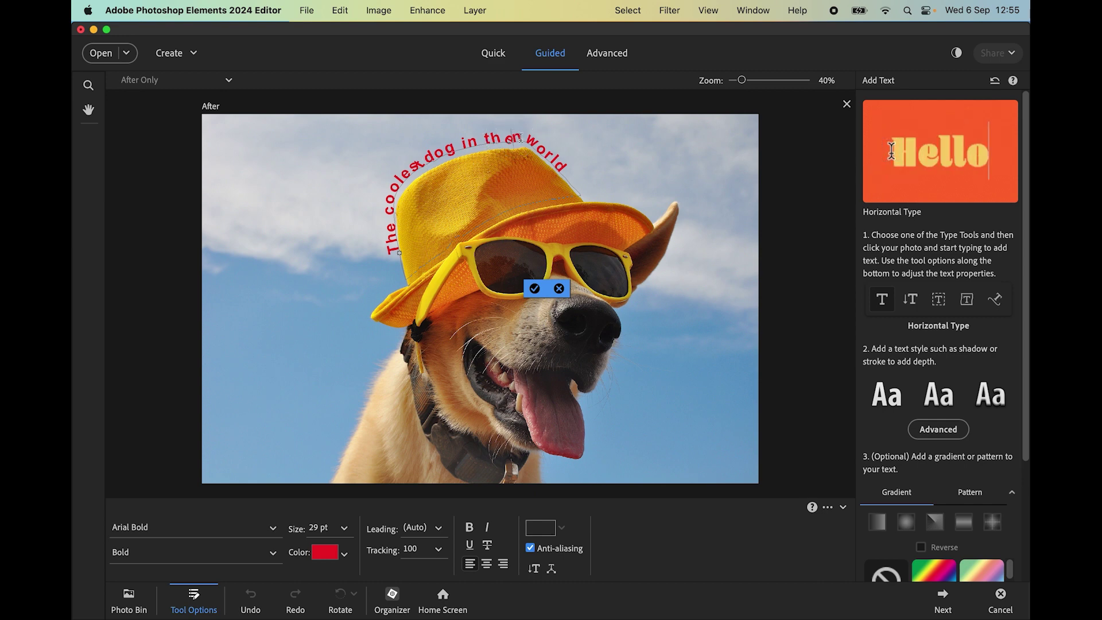
{"action": "key", "text": "Delete"}
{"action": "key", "text": "Delete"}
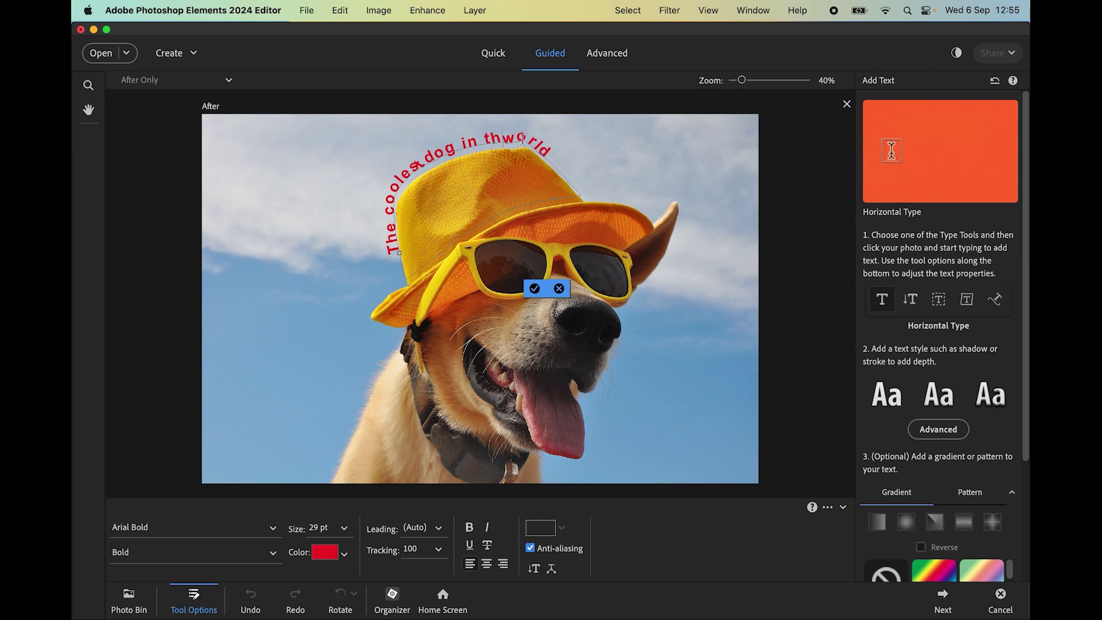
{"action": "type", "text": "e"}
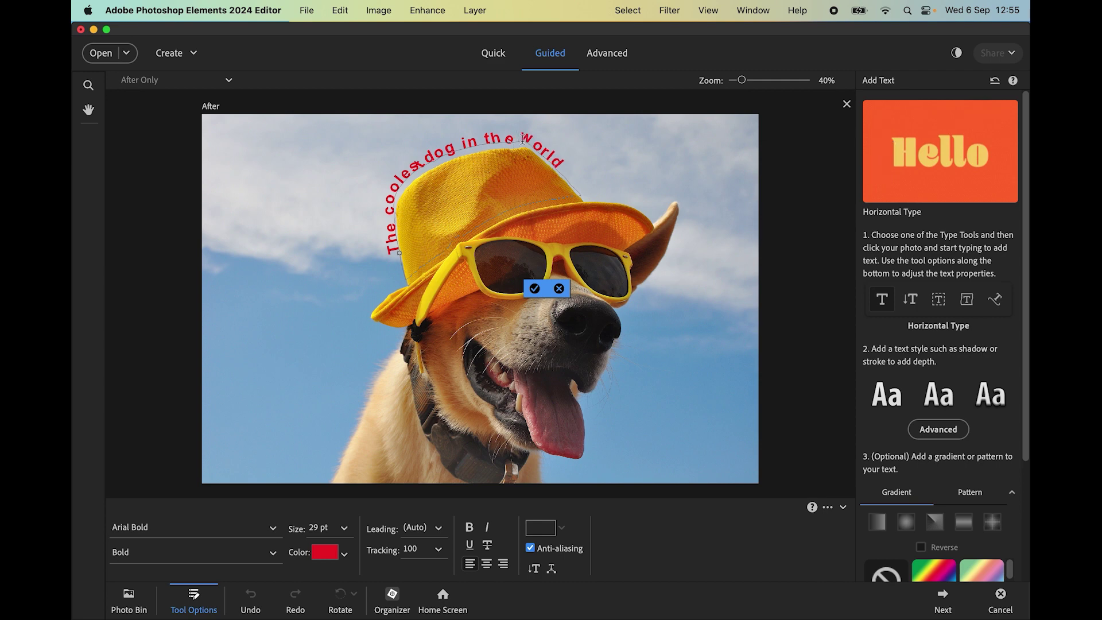
{"action": "left_click", "coordinate": [534, 288]}
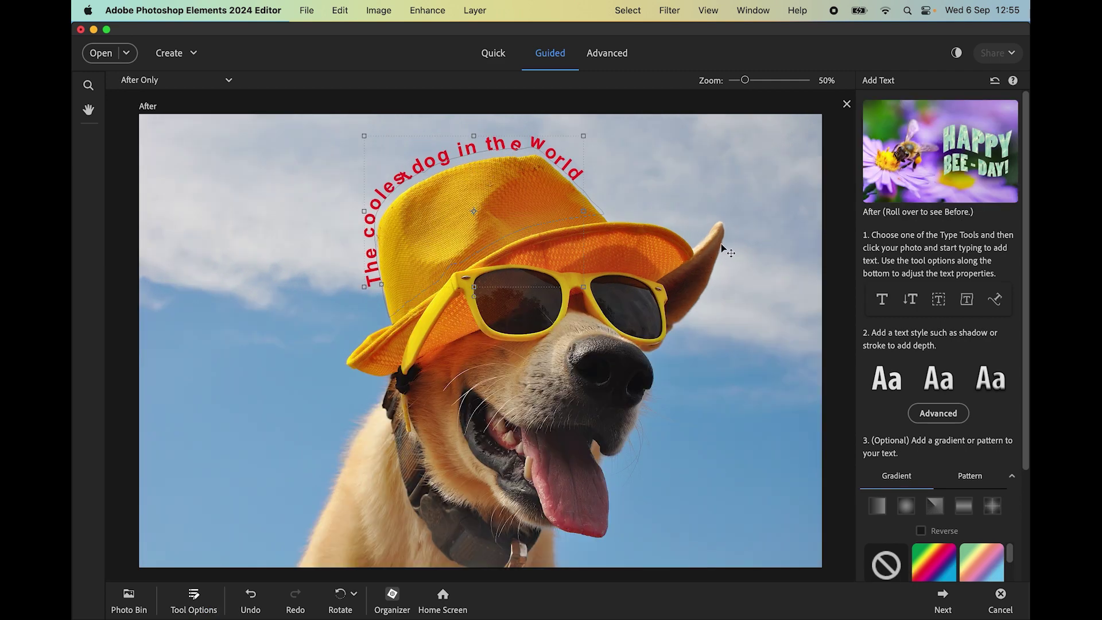
Fill the curved text with the bright rainbow gradient, nudge it slightly down toward the hat and deselect it
{"action": "left_click", "coordinate": [937, 566]}
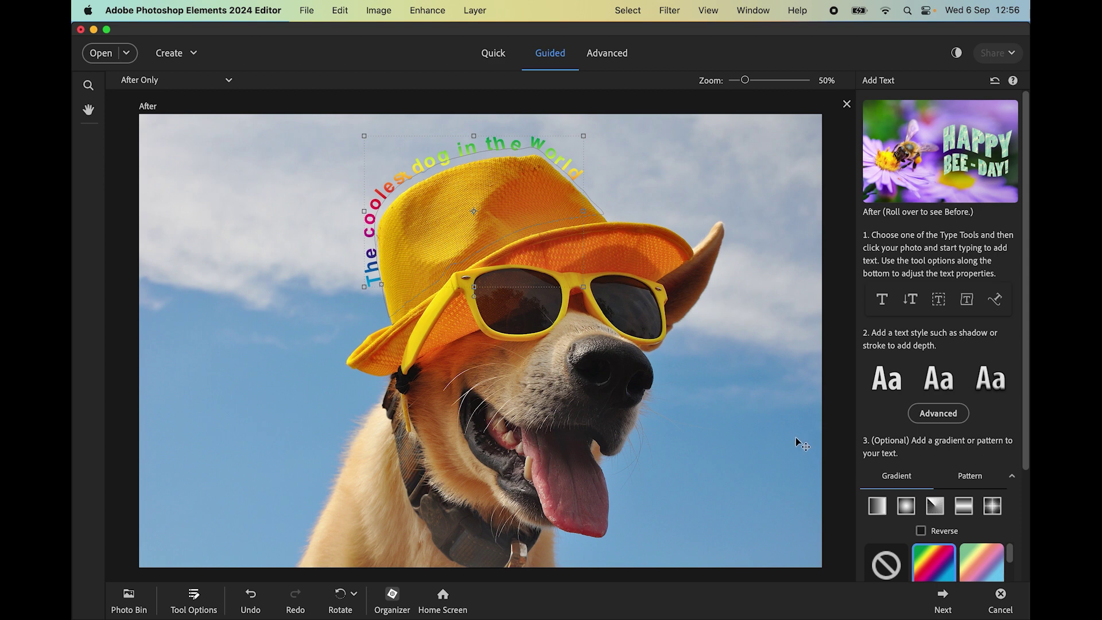
{"action": "key", "text": "Down"}
{"action": "key", "text": "Down"}
{"action": "key", "text": "Down"}
{"action": "key", "text": "Down"}
{"action": "key", "text": "Down"}
{"action": "key", "text": "Down"}
{"action": "key", "text": "Down"}
{"action": "key", "text": "Down"}
{"action": "key", "text": "Down"}
{"action": "key", "text": "Down"}
{"action": "key", "text": "Down"}
{"action": "key", "text": "Down"}
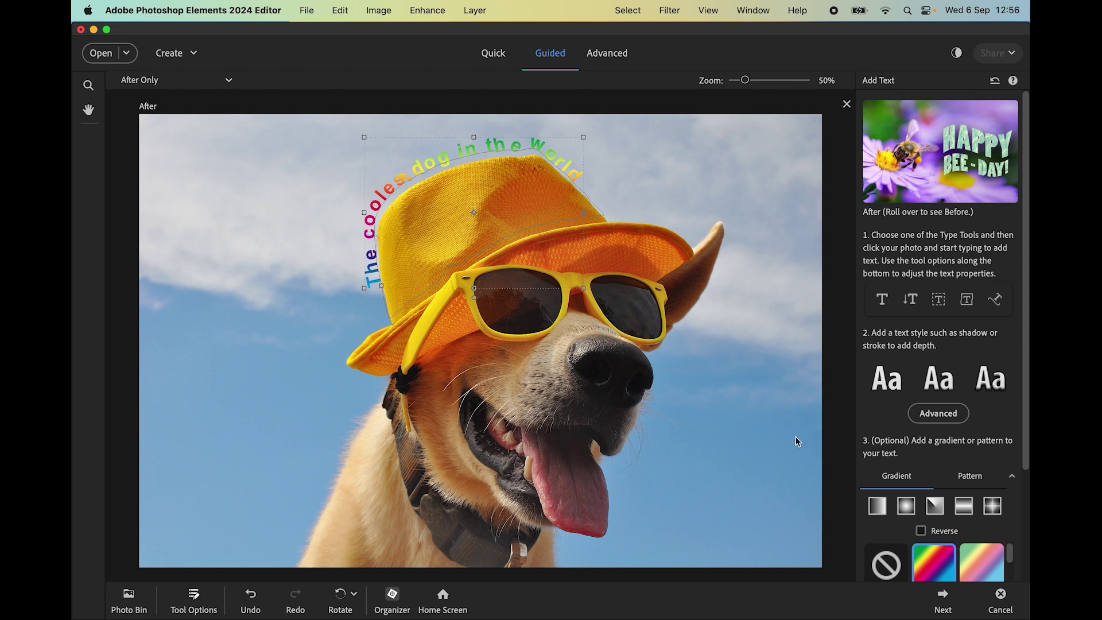
{"action": "key", "text": "Down"}
{"action": "key", "text": "Down"}
{"action": "key", "text": "Down"}
{"action": "key", "text": "Down"}
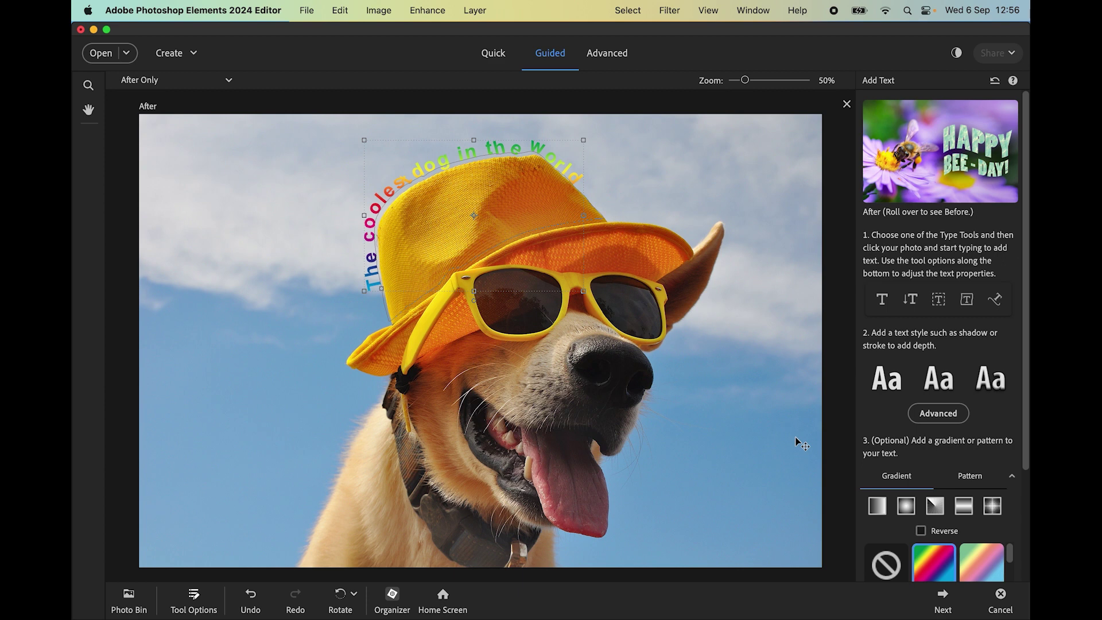
{"action": "left_click", "coordinate": [89, 110]}
Finish the guided edit, continue editing the photo in Advanced mode and flatten the image
{"action": "mouse_move", "coordinate": [876, 192]}
{"action": "left_click", "coordinate": [943, 599]}
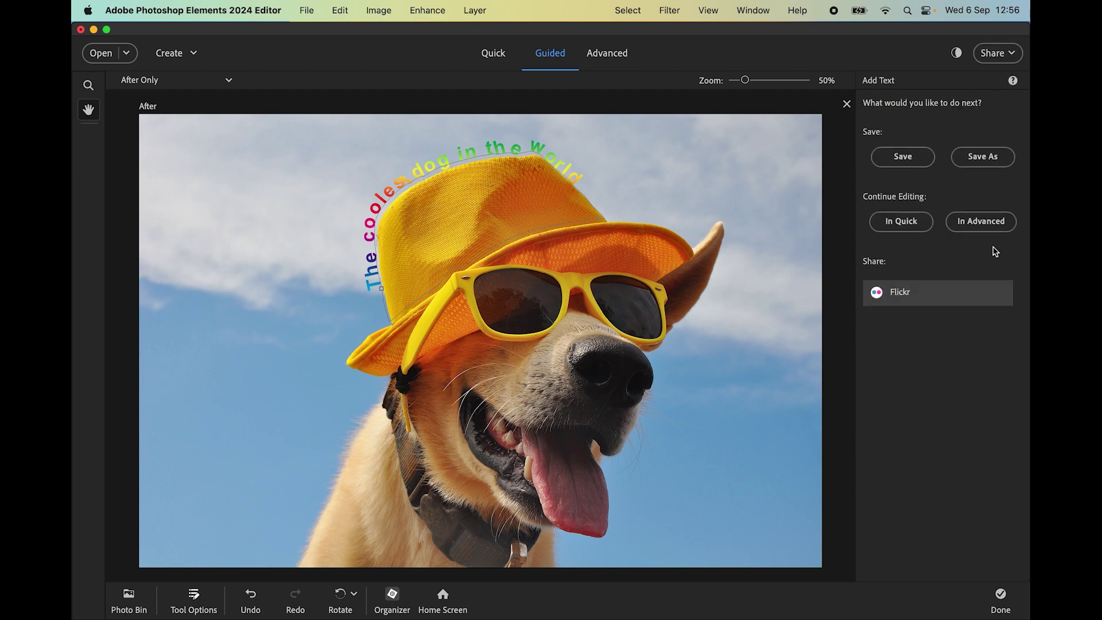
{"action": "left_click", "coordinate": [993, 227]}
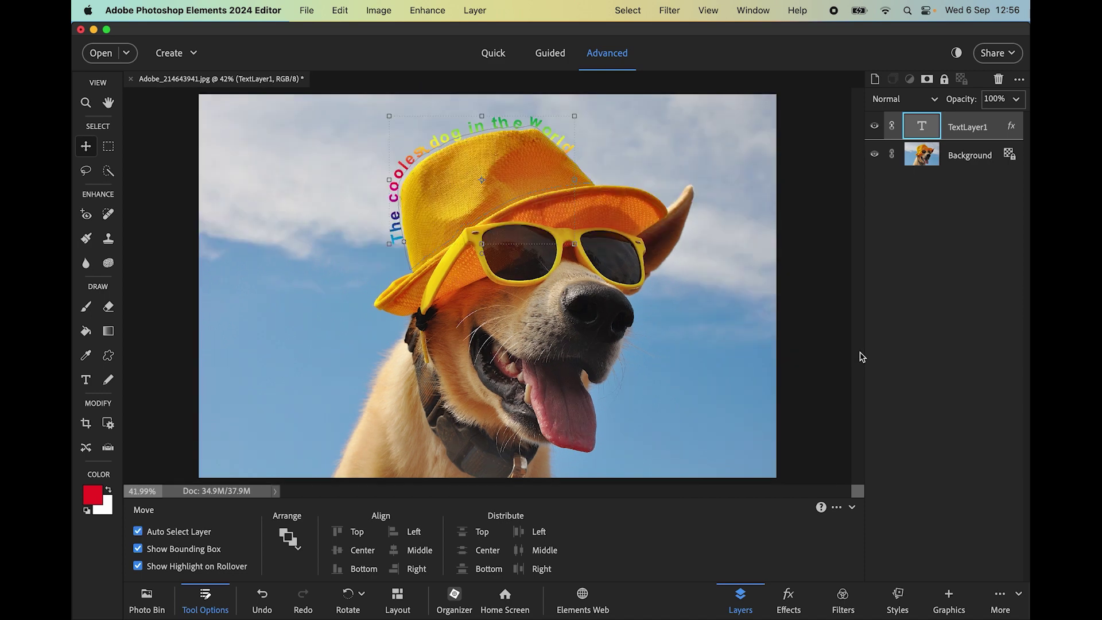
{"action": "left_click", "coordinate": [108, 103]}
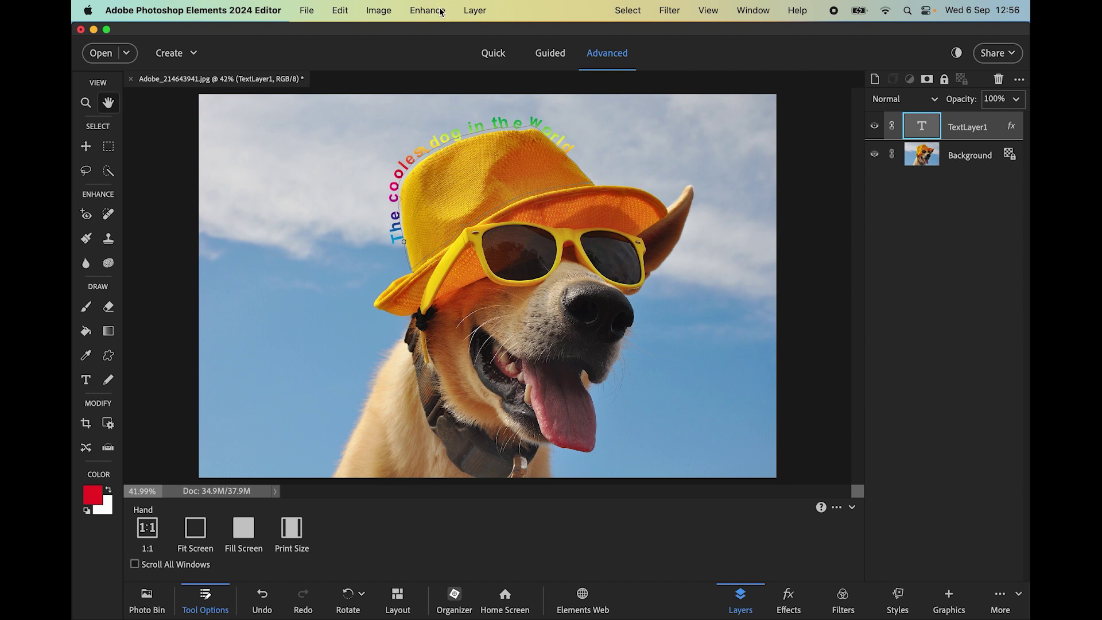
{"action": "left_click", "coordinate": [476, 11]}
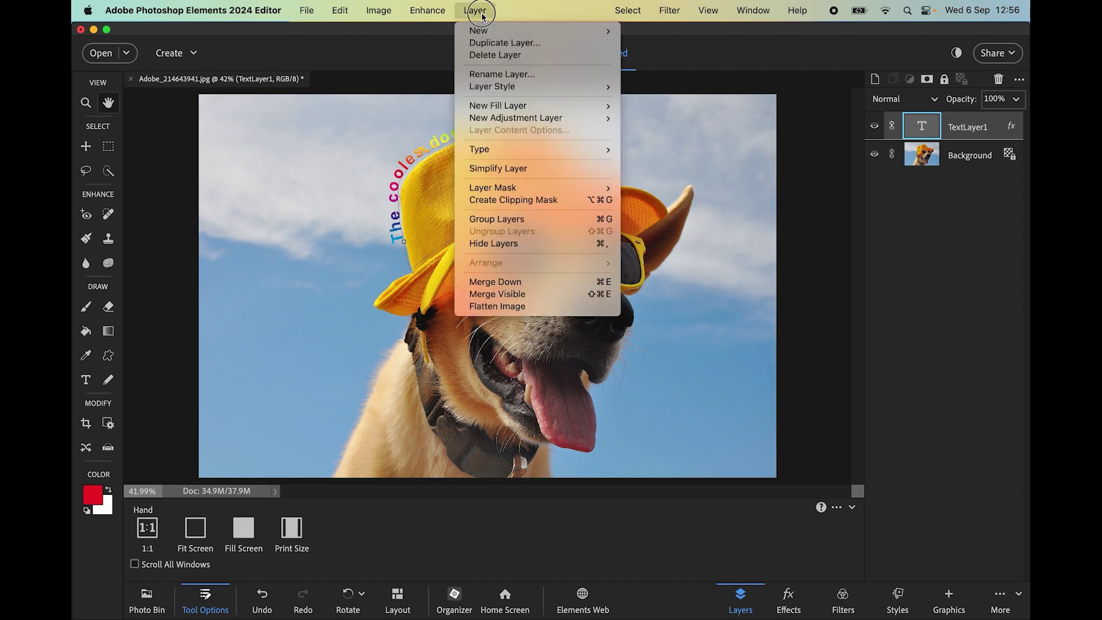
{"action": "left_click", "coordinate": [502, 307]}
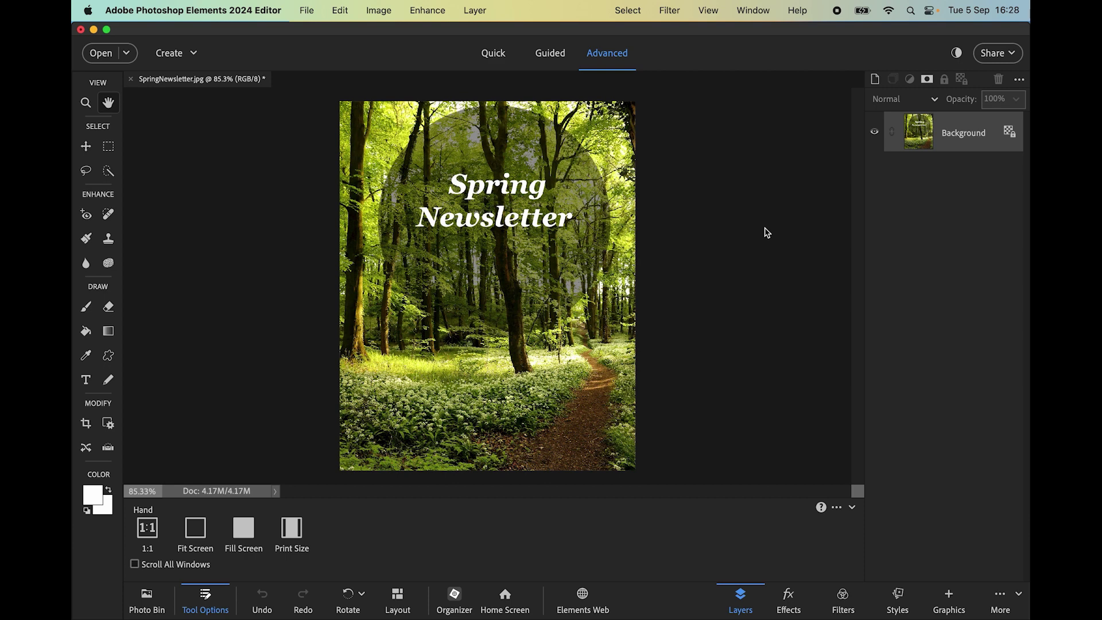
Look through the Quote Graphic templates and close the collection without choosing one
{"action": "left_click", "coordinate": [174, 56]}
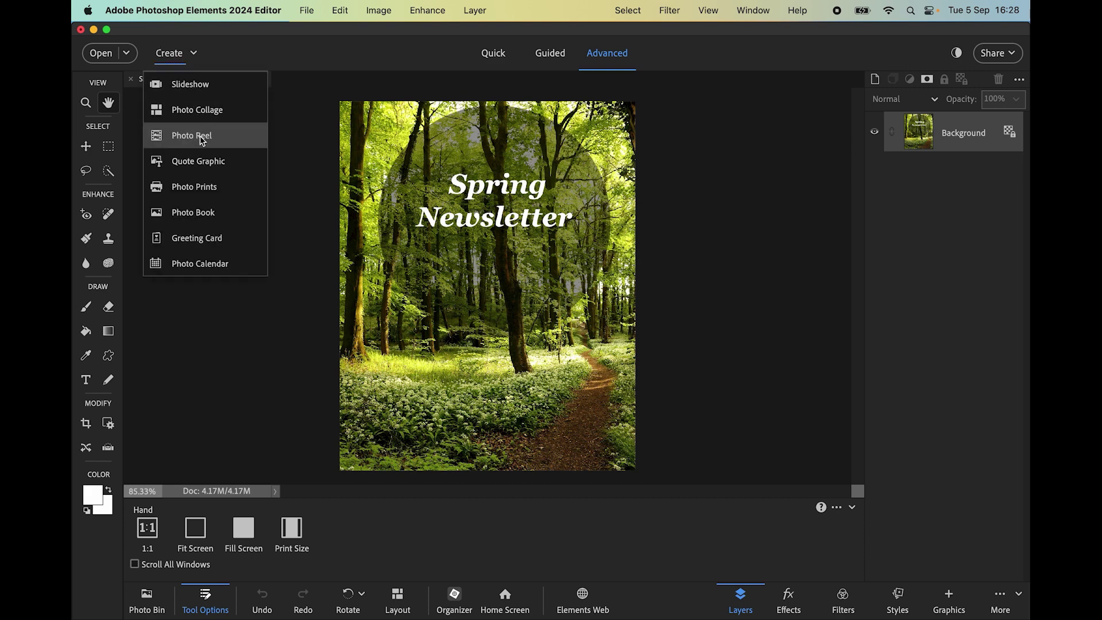
{"action": "left_click", "coordinate": [208, 166]}
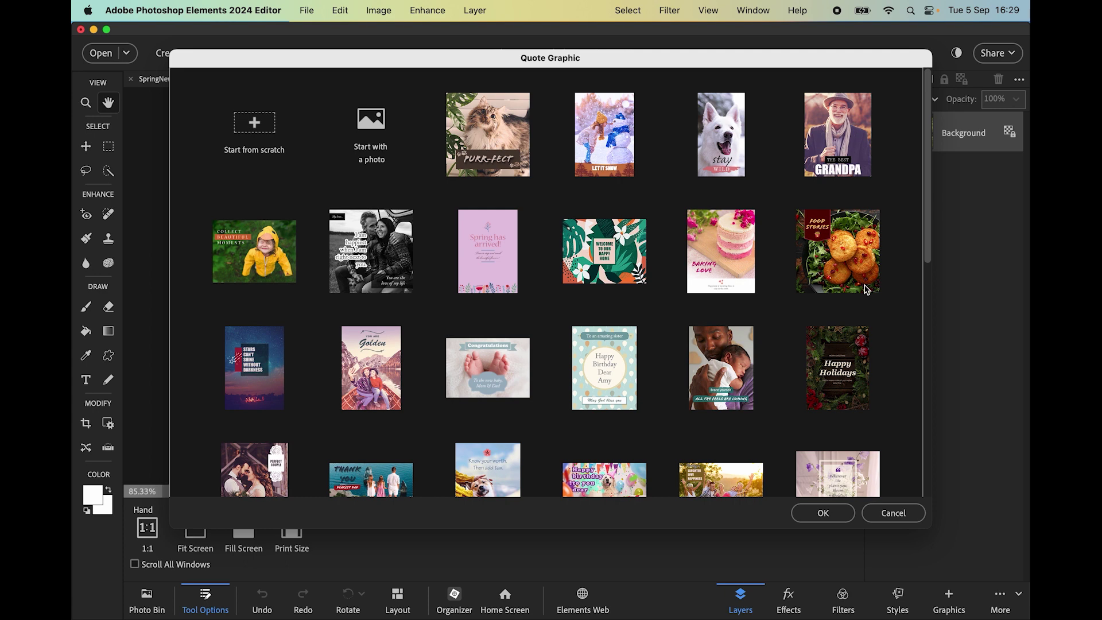
{"action": "left_click", "coordinate": [894, 514]}
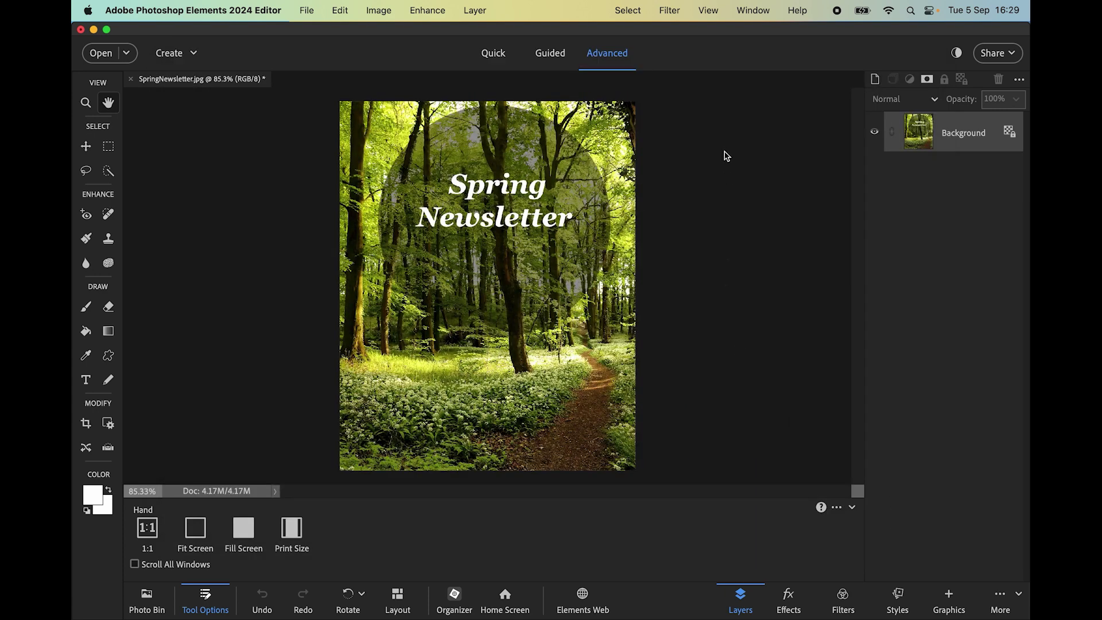
Start the guided Add Text edit and draw an elliptical Text on Shape path over the translucent circle around the title
{"action": "left_click", "coordinate": [552, 54]}
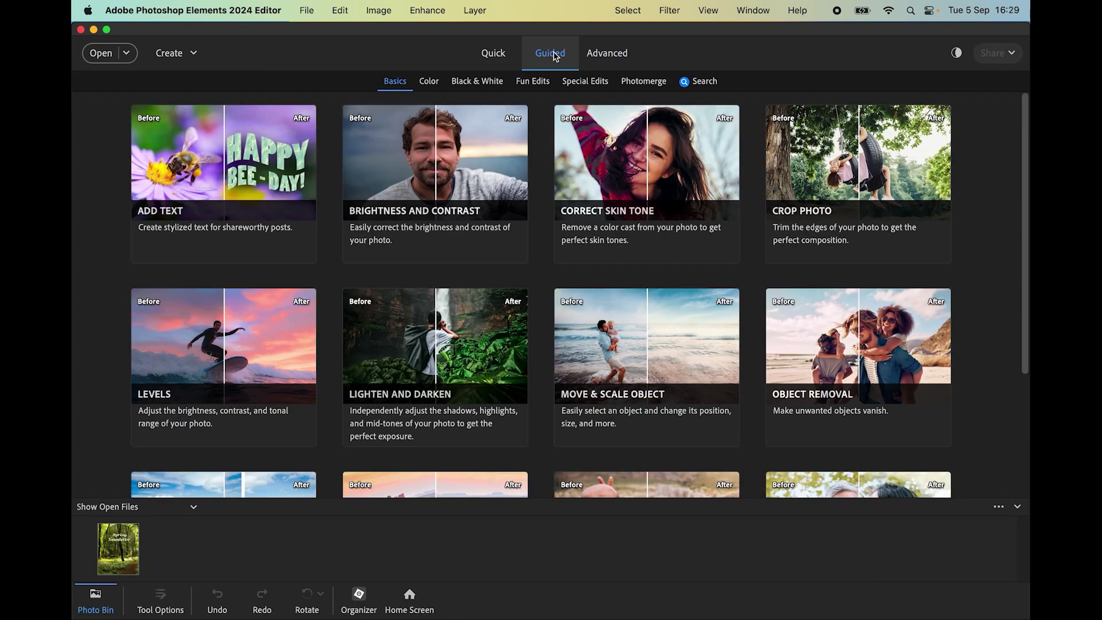
{"action": "left_click", "coordinate": [268, 160]}
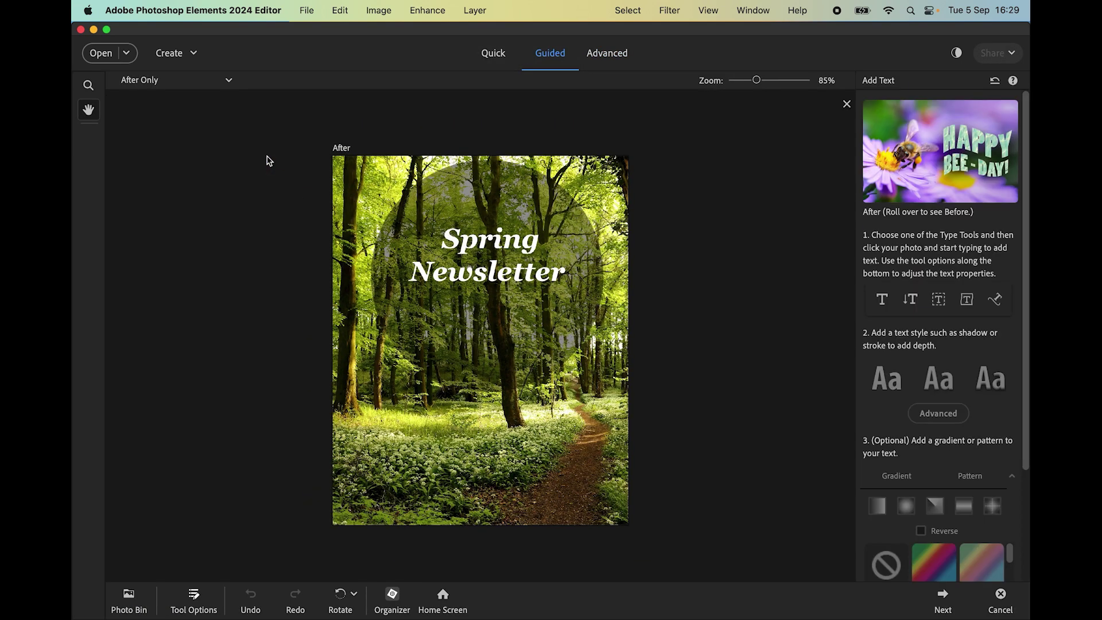
{"action": "left_click", "coordinate": [968, 302]}
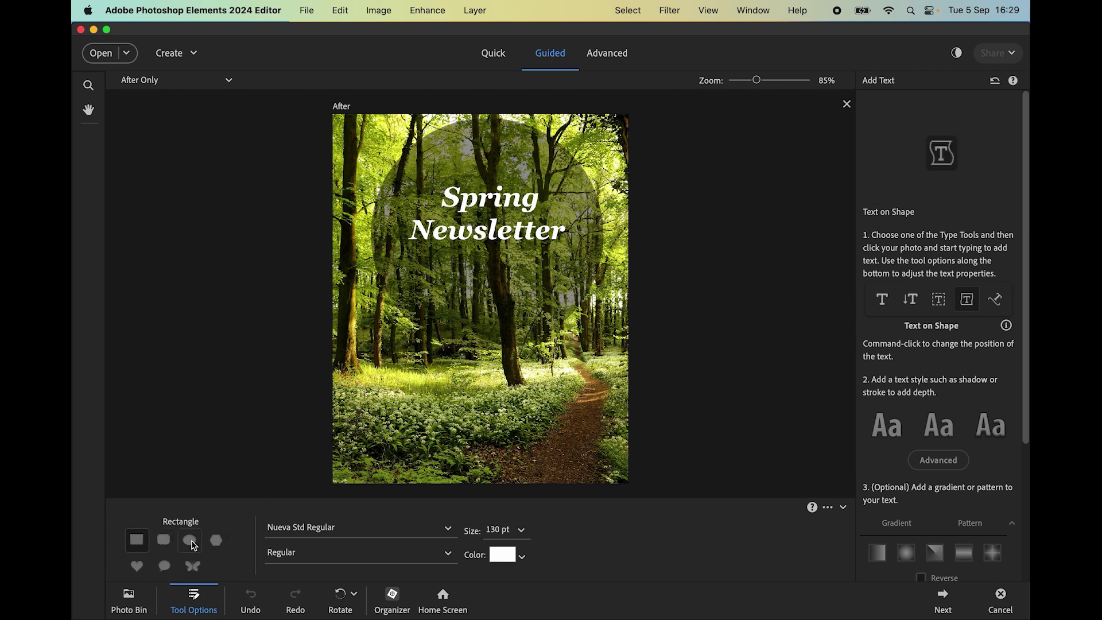
{"action": "left_click", "coordinate": [192, 542]}
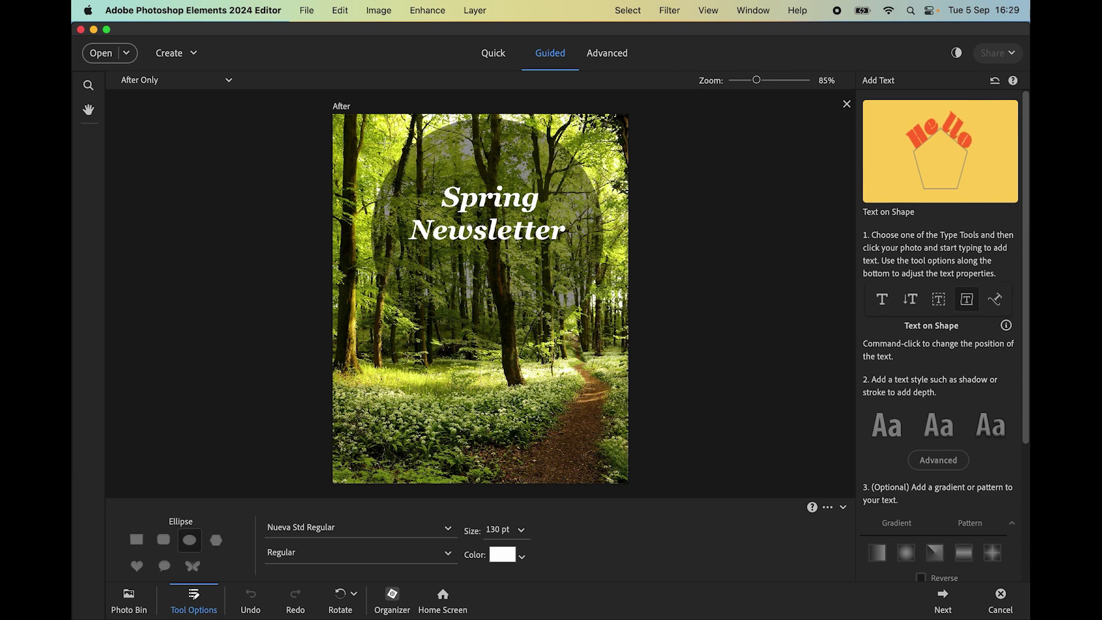
{"action": "left_click_drag", "start_coordinate": [383, 144], "coordinate": [601, 364]}
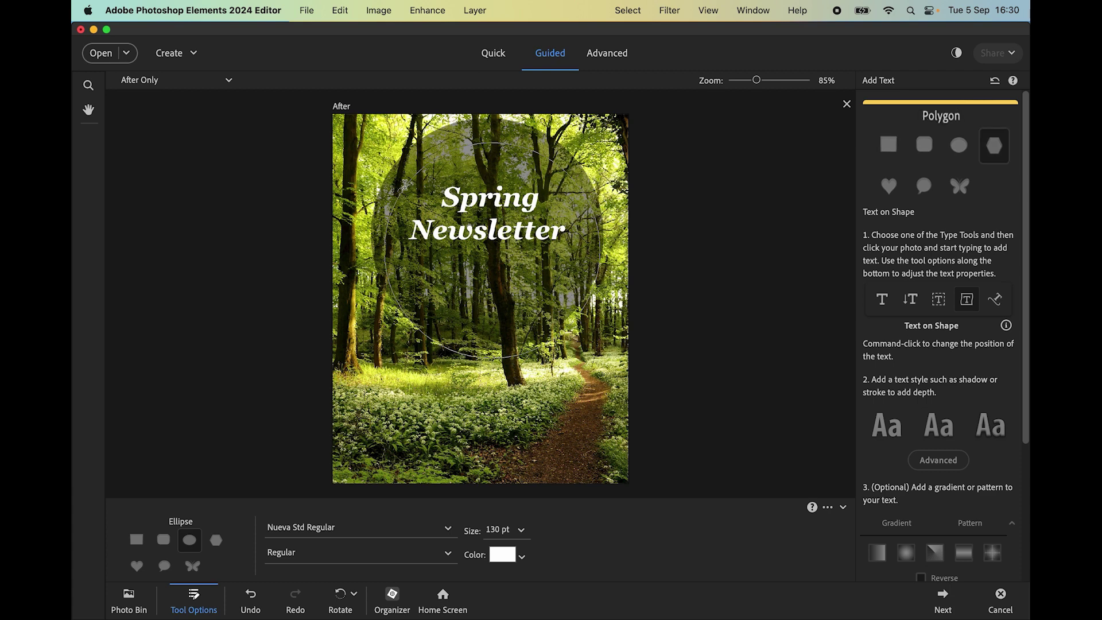
Enter "Hiking throughnthe sprijg" along the ellipse, commit the text and move it slightly up
{"action": "left_click", "coordinate": [405, 183]}
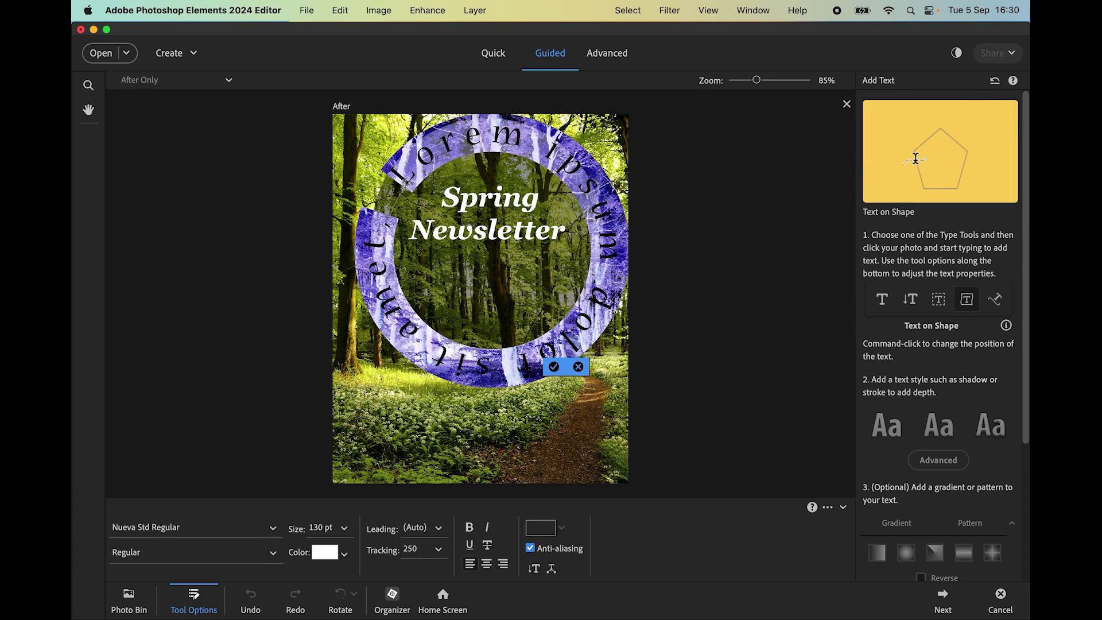
{"action": "type", "text": "H"}
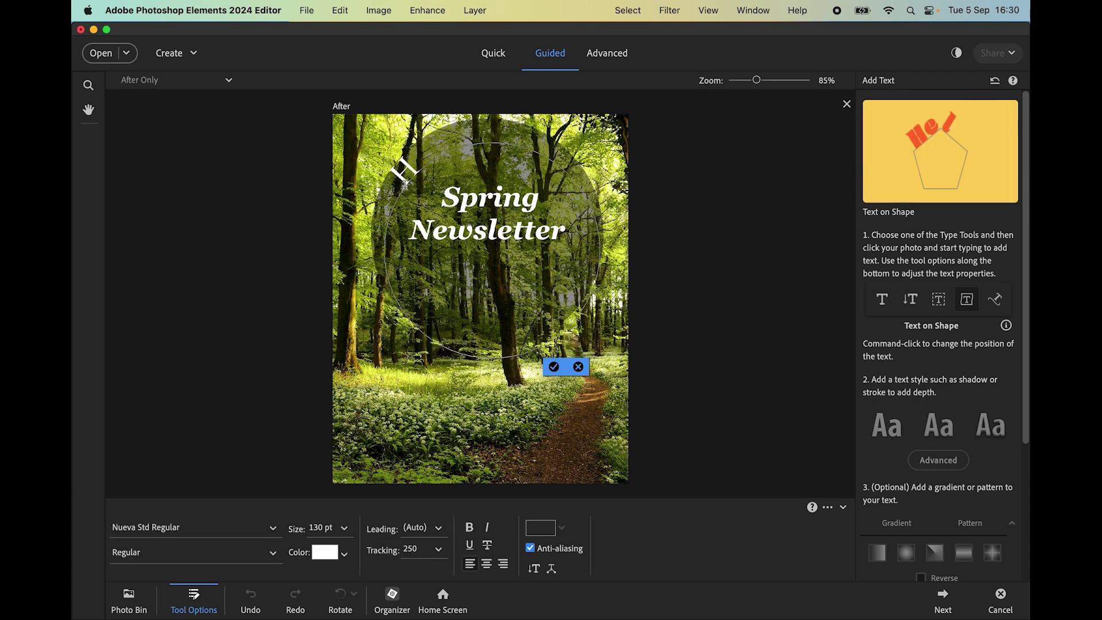
{"action": "type", "text": "iking thro"}
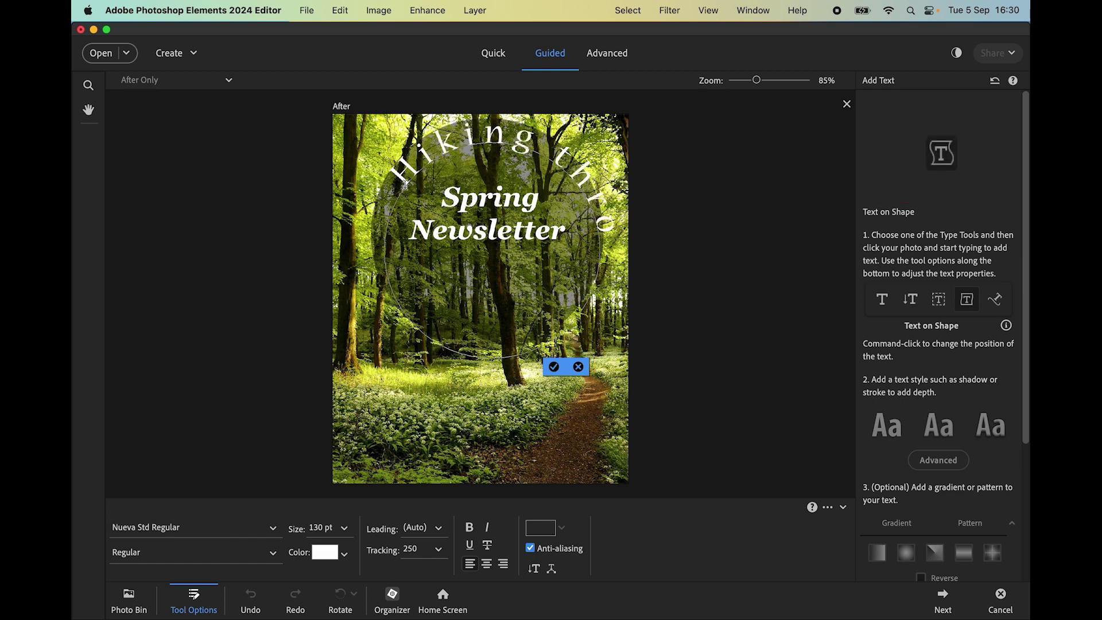
{"action": "type", "text": "ugh m"}
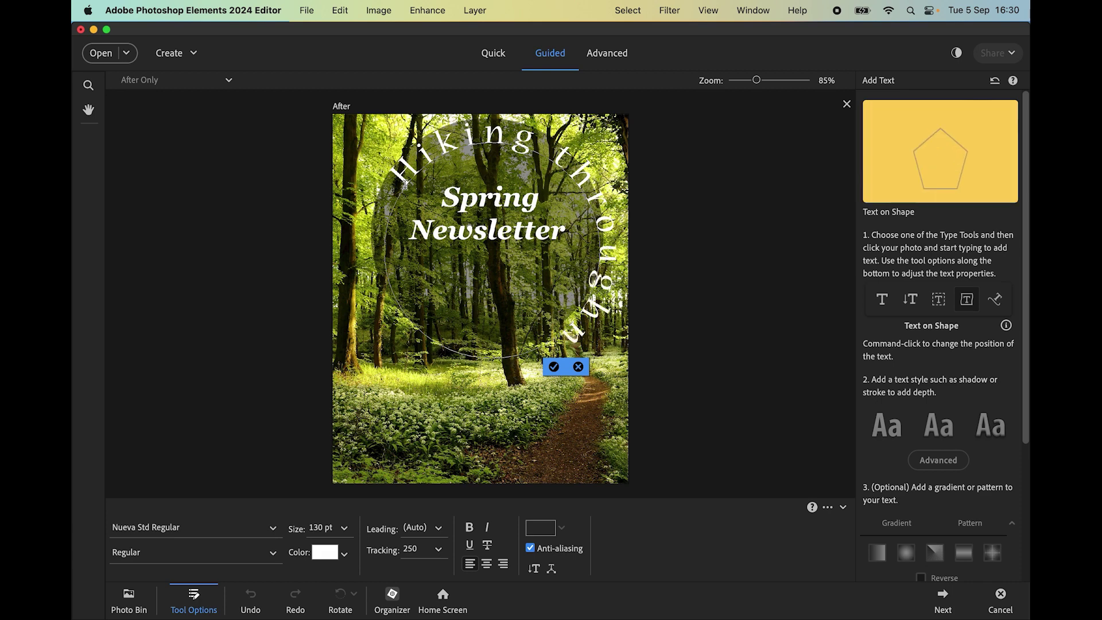
{"action": "type", "text": "mer s"}
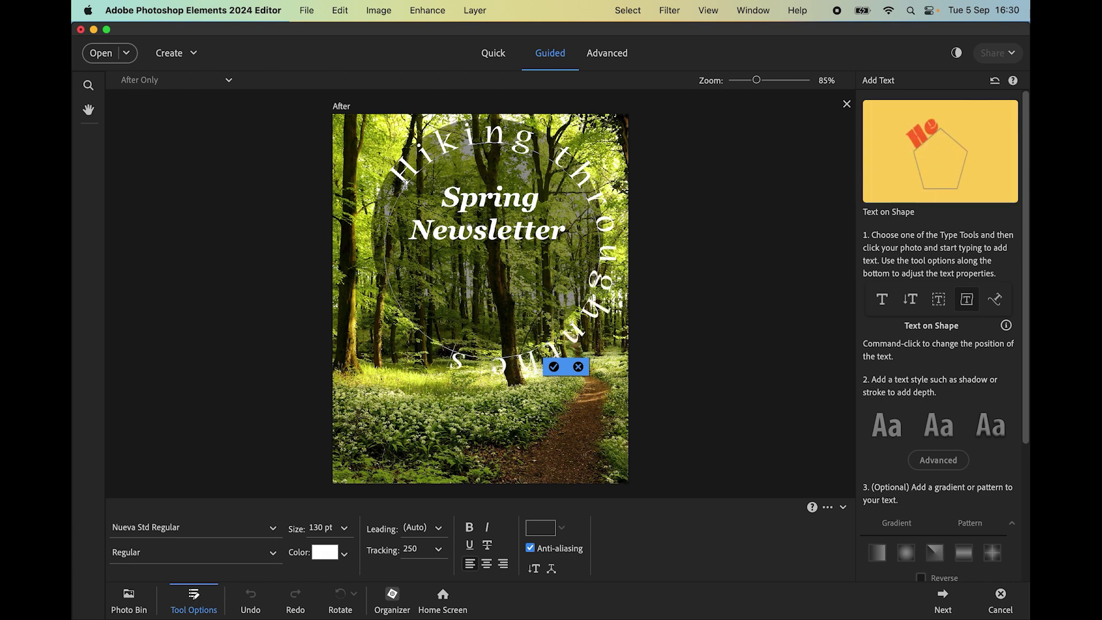
{"action": "type", "text": "ol"}
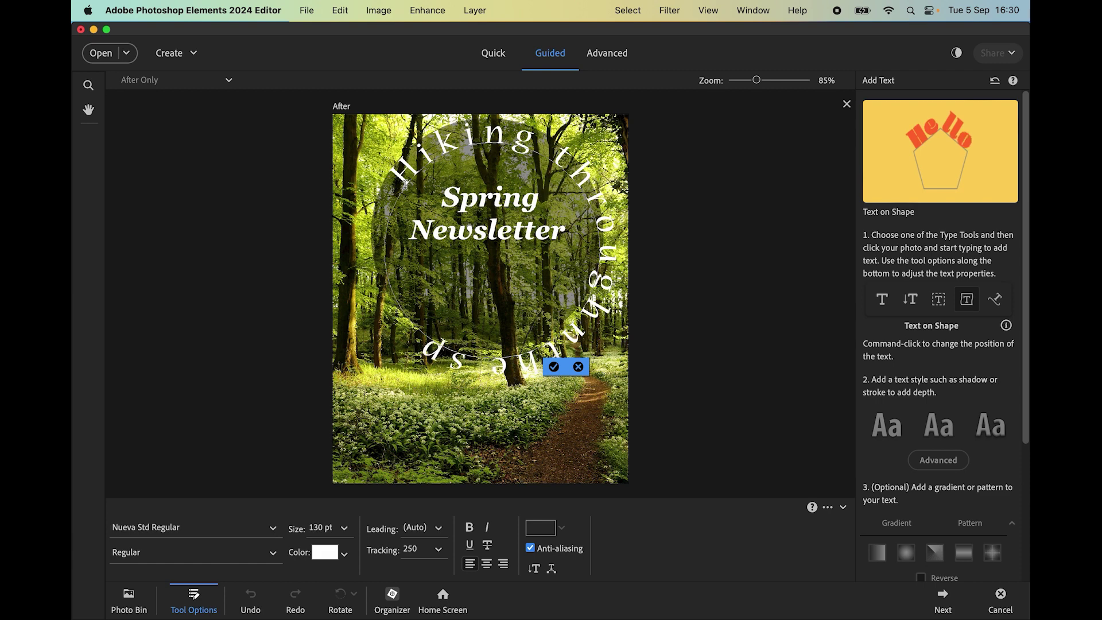
{"action": "type", "text": "ng ti"}
{"action": "key", "text": "BackSpace"}
{"action": "key", "text": "BackSpace"}
{"action": "key", "text": "BackSpace"}
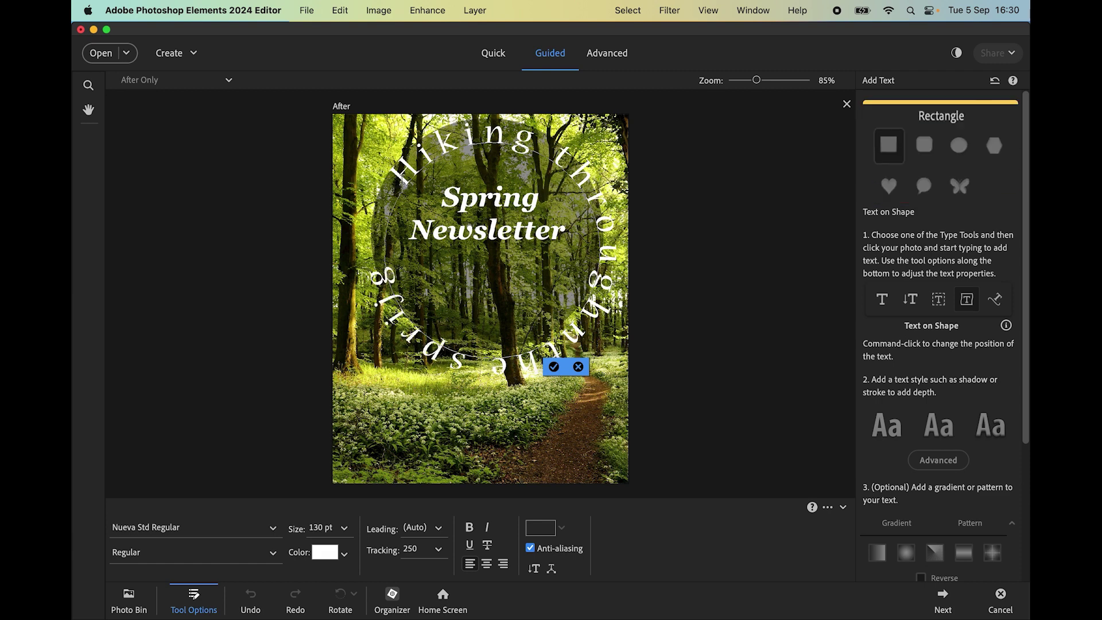
{"action": "left_click", "coordinate": [554, 367]}
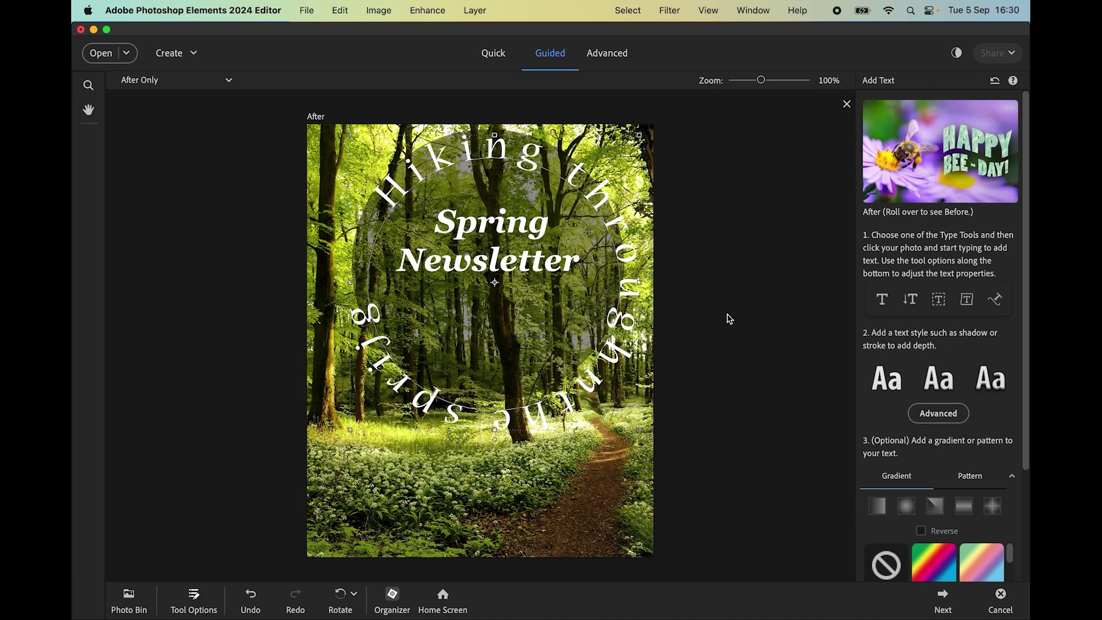
{"action": "left_click_drag", "start_coordinate": [519, 287], "coordinate": [495, 263]}
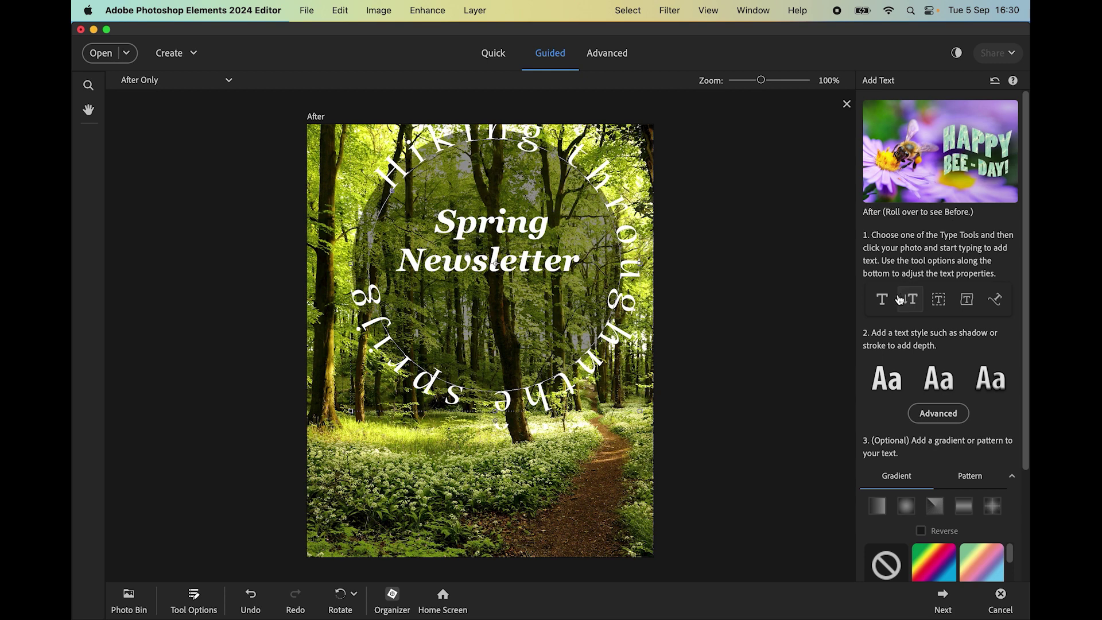
Select all of the text on the ellipse, reduce its size to 42 pt and commit the change
{"action": "left_click", "coordinate": [881, 299]}
{"action": "left_click_drag", "start_coordinate": [404, 171], "coordinate": [437, 138]}
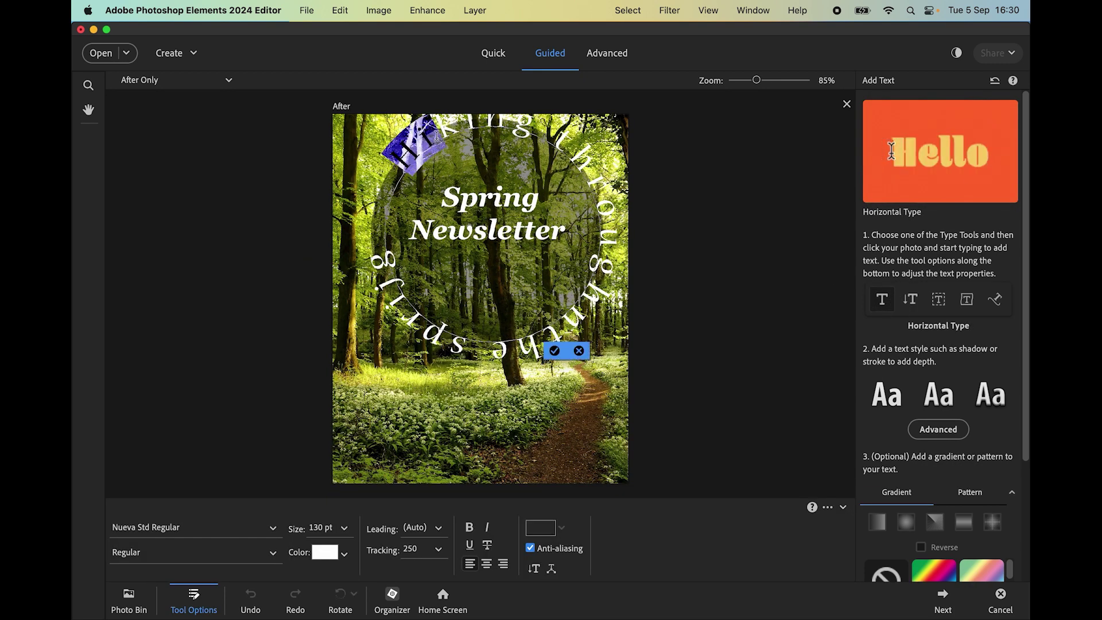
{"action": "key", "text": "super+a"}
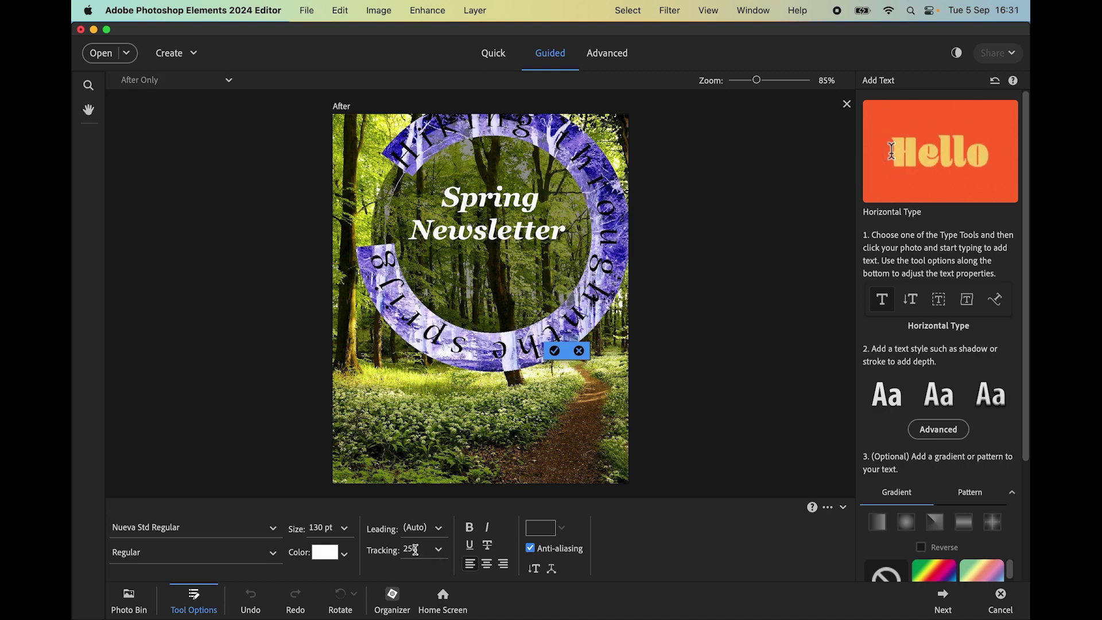
{"action": "left_click", "coordinate": [320, 526]}
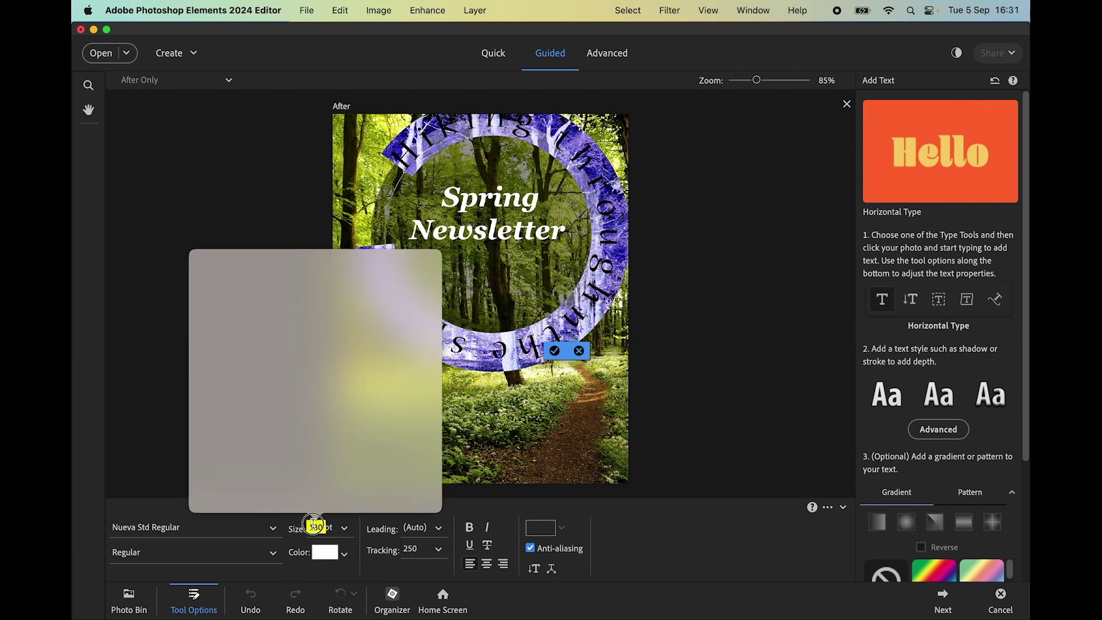
{"action": "left_click", "coordinate": [624, 522]}
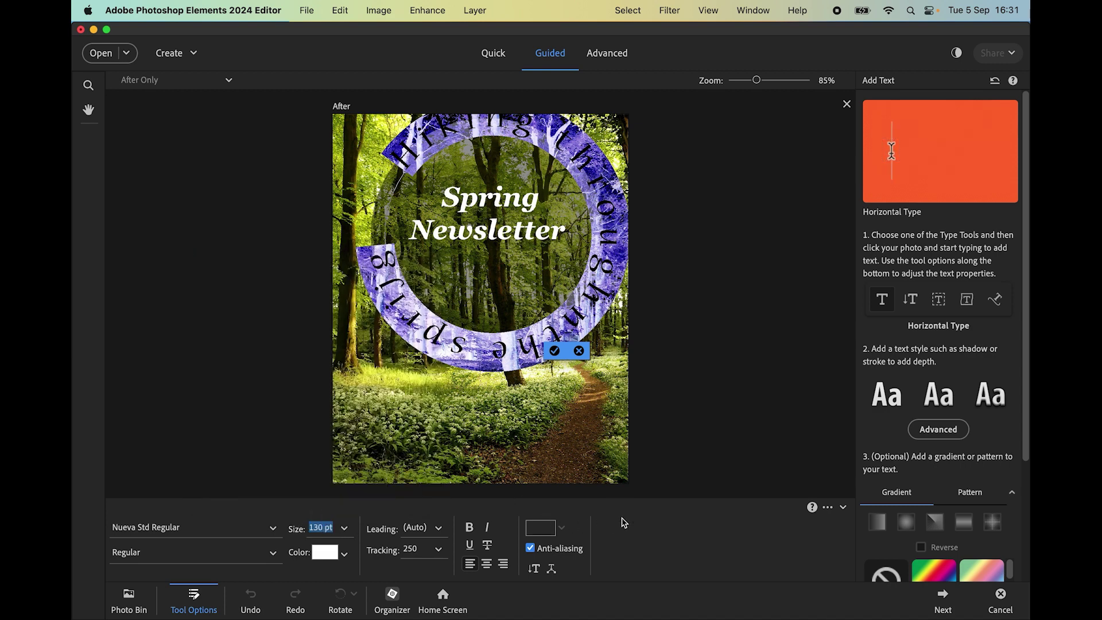
{"action": "key", "text": "Down"}
{"action": "key", "text": "Down"}
{"action": "key", "text": "Down"}
{"action": "key", "text": "Down"}
{"action": "key", "text": "Down"}
{"action": "key", "text": "Down"}
{"action": "key", "text": "Down"}
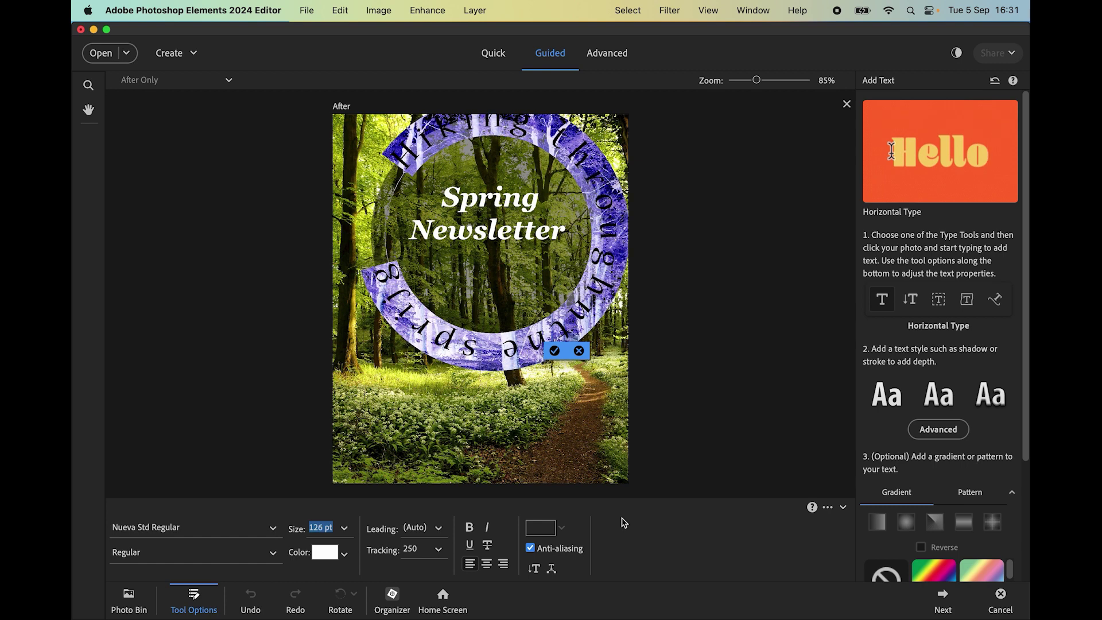
{"action": "key", "text": "Down"}
{"action": "key", "text": "Down"}
{"action": "key", "text": "Down"}
{"action": "key", "text": "Down"}
{"action": "key", "text": "Down"}
{"action": "key", "text": "Down"}
{"action": "key", "text": "Down"}
{"action": "key", "text": "Down"}
{"action": "key", "text": "Down"}
{"action": "key", "text": "Down"}
{"action": "key", "text": "Down"}
{"action": "key", "text": "Down"}
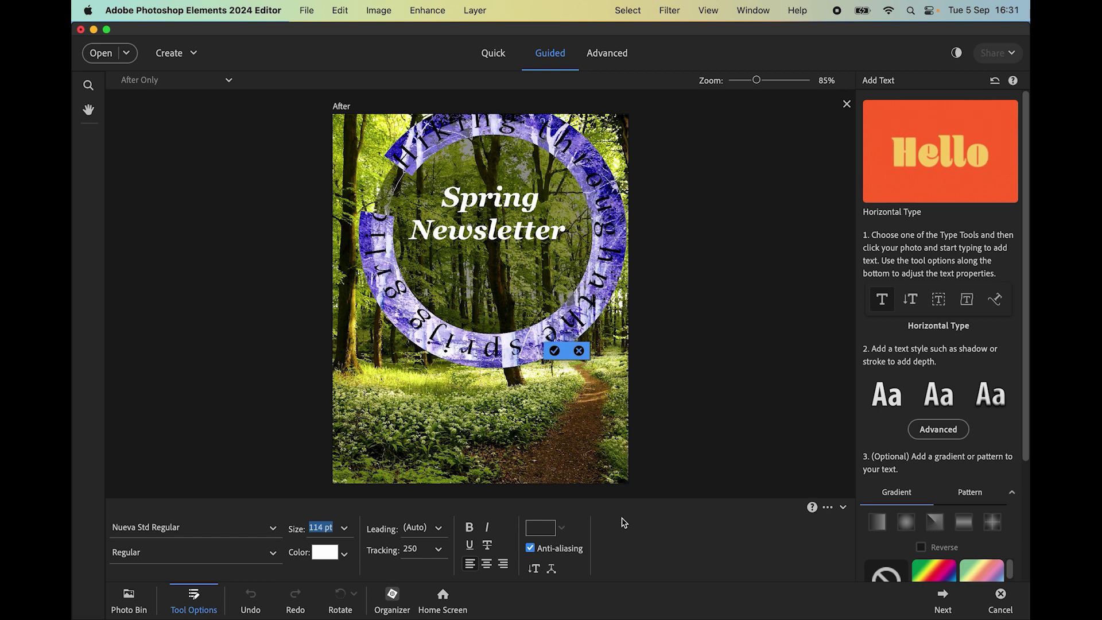
{"action": "key", "text": "Down"}
{"action": "key", "text": "Down"}
{"action": "key", "text": "Down"}
{"action": "key", "text": "Down"}
{"action": "key", "text": "Down"}
{"action": "key", "text": "Down"}
{"action": "key", "text": "Down"}
{"action": "key", "text": "Down"}
{"action": "key", "text": "Down"}
{"action": "key", "text": "Down"}
{"action": "key", "text": "Down"}
{"action": "key", "text": "Down"}
{"action": "key", "text": "Down"}
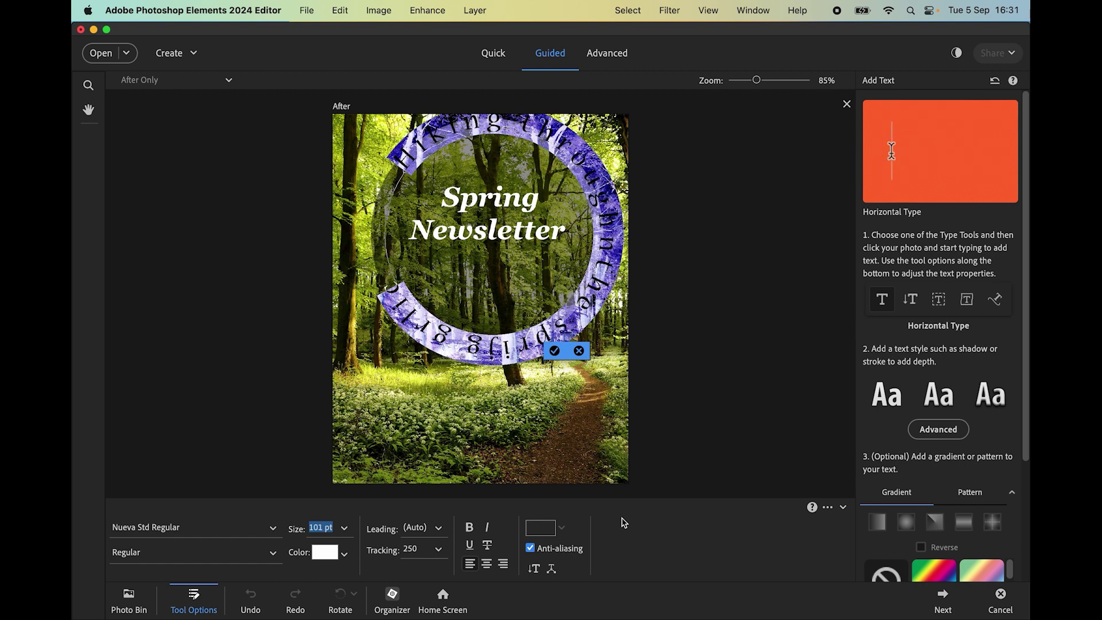
{"action": "key", "text": "Down"}
{"action": "key", "text": "Down"}
{"action": "key", "text": "Down"}
{"action": "key", "text": "Down"}
{"action": "key", "text": "Down"}
{"action": "key", "text": "Down"}
{"action": "key", "text": "Down"}
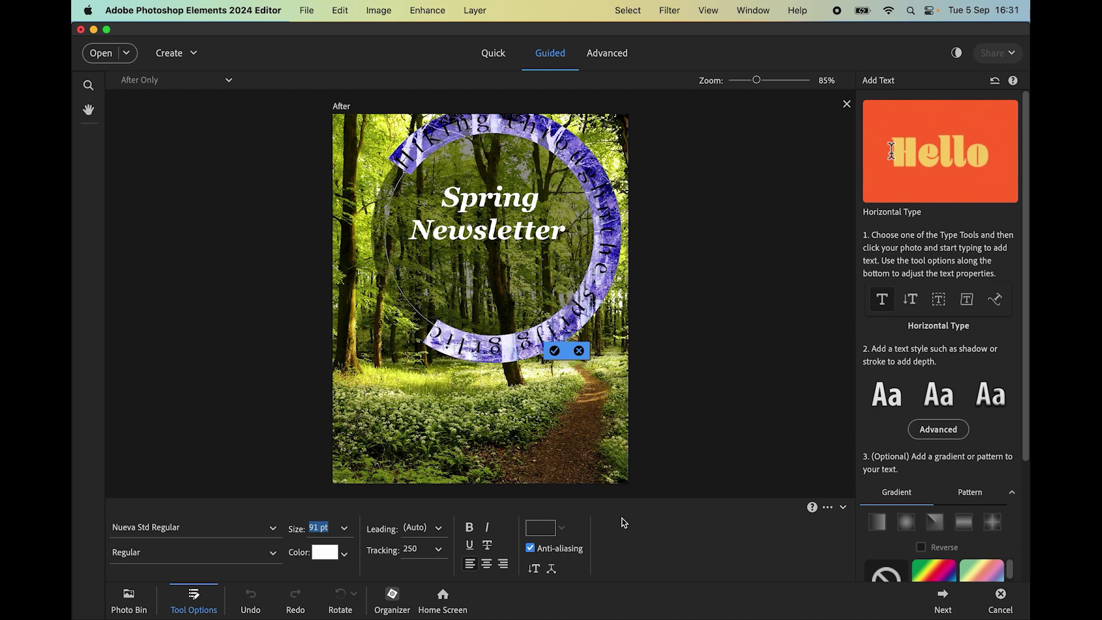
{"action": "key", "text": "Down"}
{"action": "key", "text": "Down"}
{"action": "key", "text": "Down"}
{"action": "key", "text": "Down"}
{"action": "key", "text": "Down"}
{"action": "key", "text": "Down"}
{"action": "key", "text": "Down"}
{"action": "key", "text": "Down"}
{"action": "key", "text": "Down"}
{"action": "key", "text": "Down"}
{"action": "key", "text": "Down"}
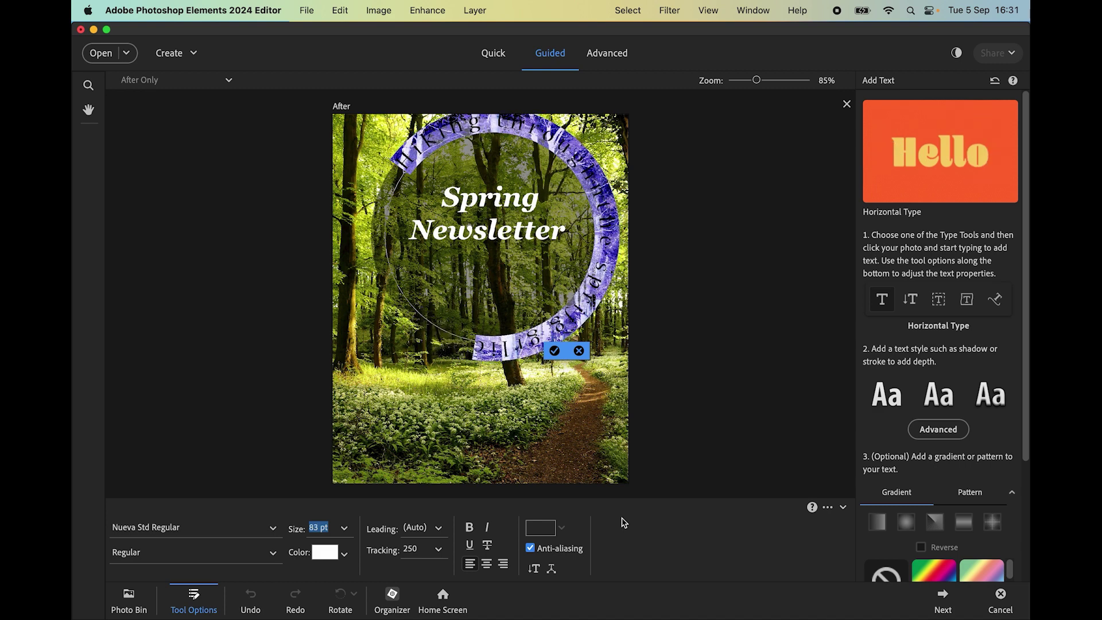
{"action": "key", "text": "Down"}
{"action": "key", "text": "Down"}
{"action": "key", "text": "Down"}
{"action": "key", "text": "Down"}
{"action": "key", "text": "Down"}
{"action": "key", "text": "Down"}
{"action": "key", "text": "Down"}
{"action": "key", "text": "Down"}
{"action": "key", "text": "Down"}
{"action": "key", "text": "Down"}
{"action": "key", "text": "Down"}
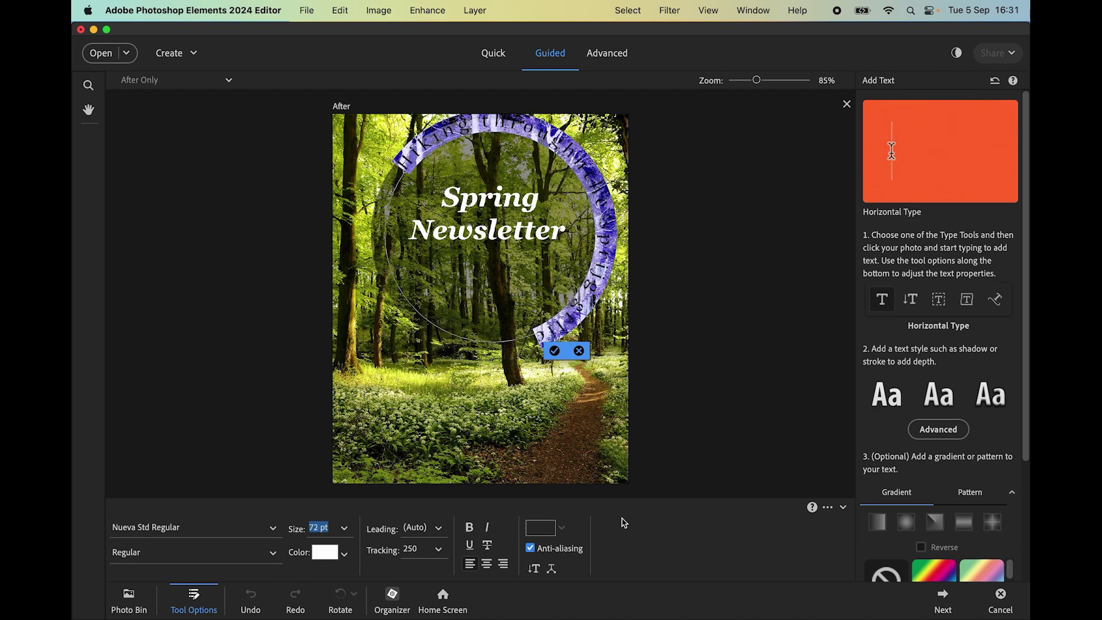
{"action": "key", "text": "Down"}
{"action": "key", "text": "Down"}
{"action": "key", "text": "Down"}
{"action": "key", "text": "Down"}
{"action": "key", "text": "Down"}
{"action": "key", "text": "Down"}
{"action": "key", "text": "Down"}
{"action": "key", "text": "Down"}
{"action": "key", "text": "Down"}
{"action": "key", "text": "Down"}
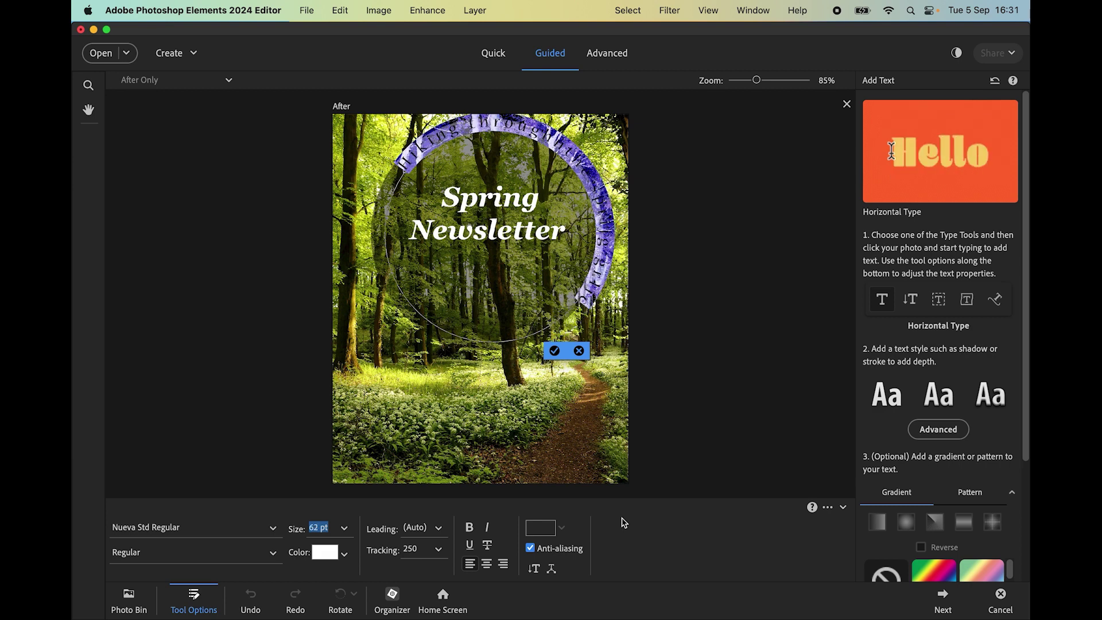
{"action": "key", "text": "Down"}
{"action": "key", "text": "Down"}
{"action": "key", "text": "Down"}
{"action": "key", "text": "Down"}
{"action": "key", "text": "Down"}
{"action": "key", "text": "Down"}
{"action": "key", "text": "Down"}
{"action": "key", "text": "Down"}
{"action": "key", "text": "Down"}
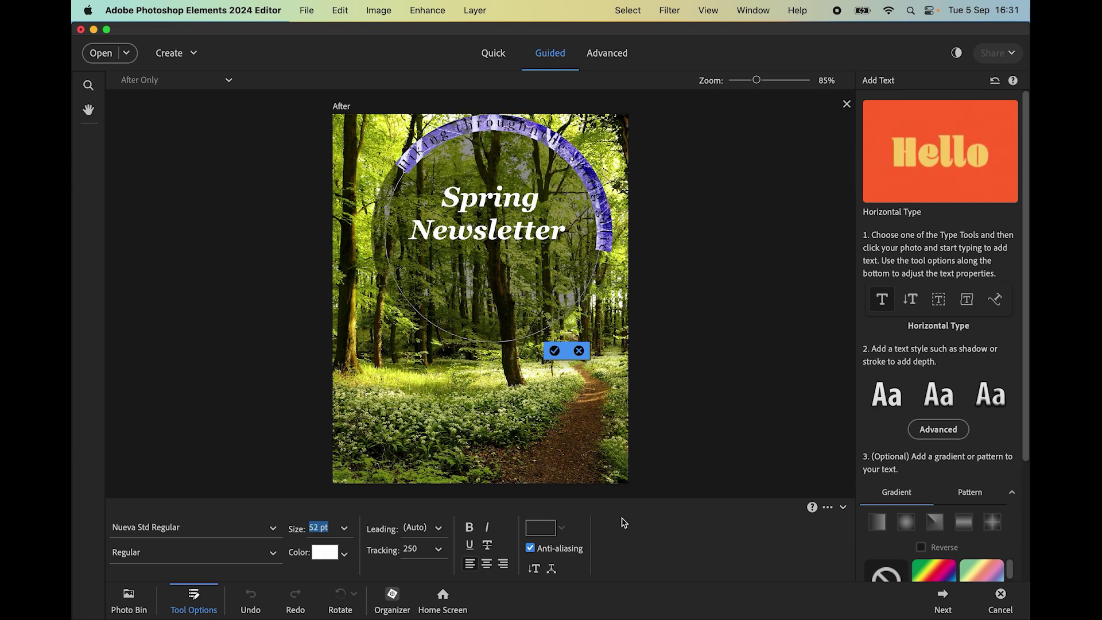
{"action": "key", "text": "Down"}
{"action": "key", "text": "Down"}
{"action": "key", "text": "Down"}
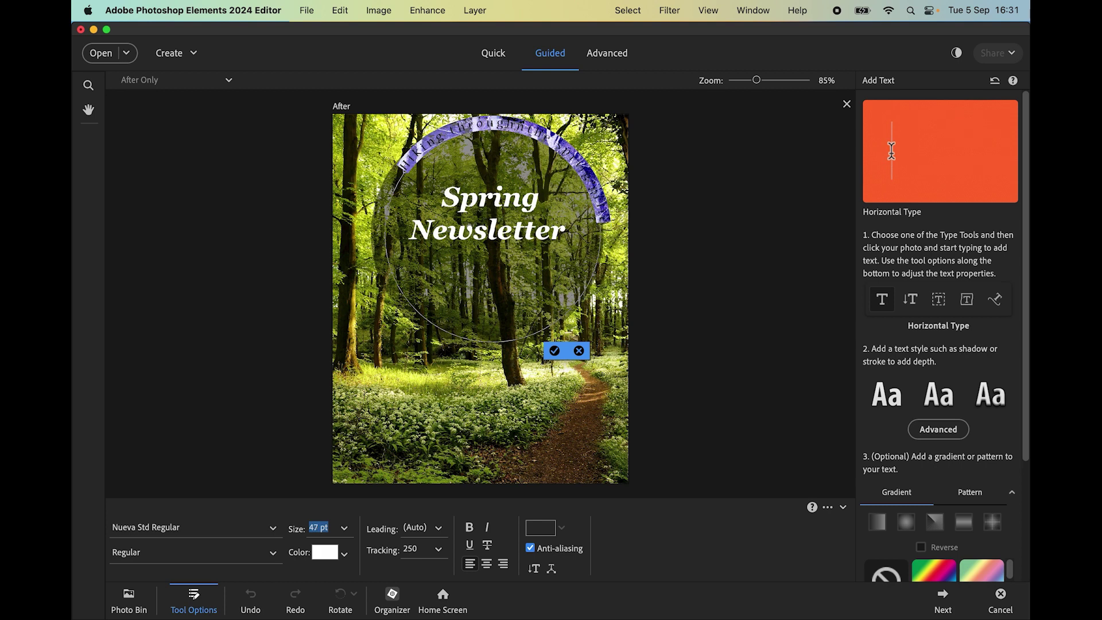
{"action": "key", "text": "Down"}
{"action": "key", "text": "Down"}
{"action": "key", "text": "Down"}
{"action": "key", "text": "Down"}
{"action": "key", "text": "Down"}
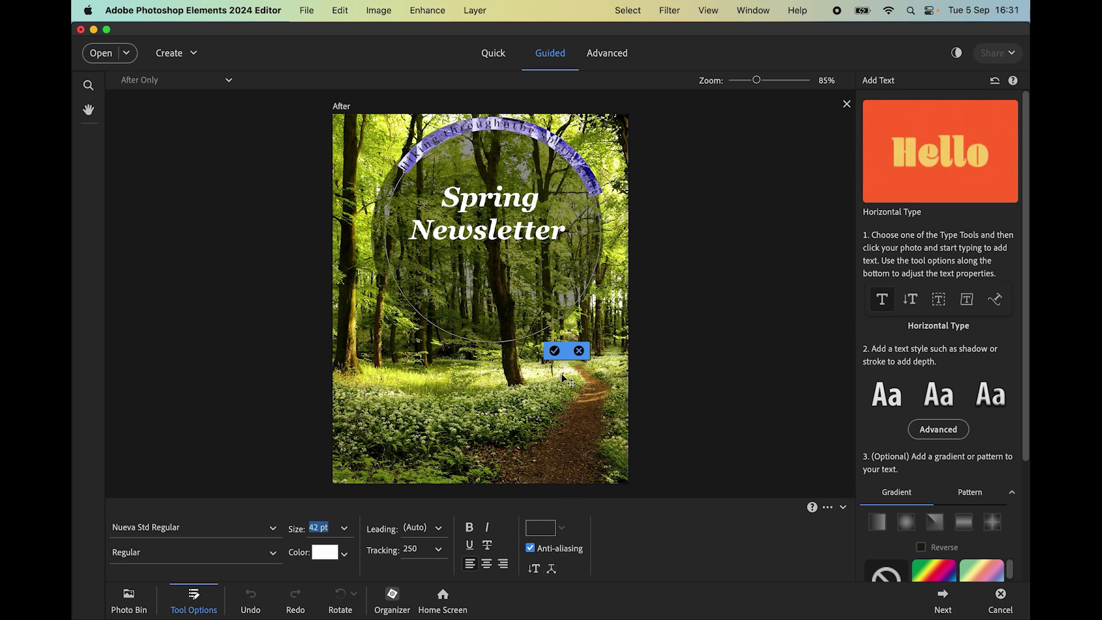
{"action": "left_click", "coordinate": [554, 351]}
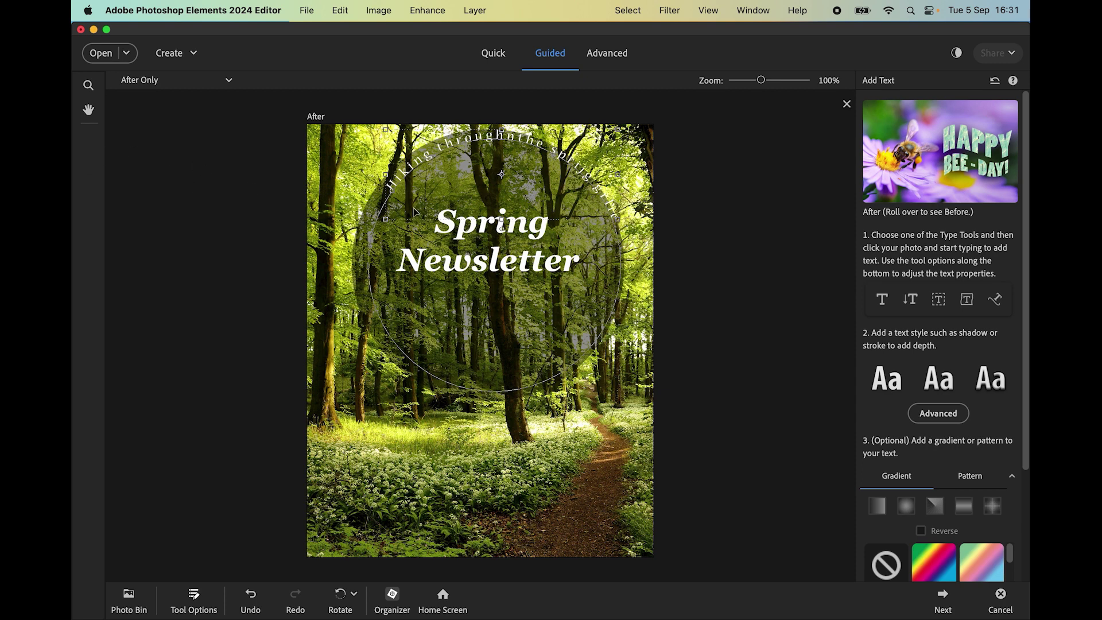
Rotate the curved text slightly counterclockwise, nudge it along the top of the translucent circle and commit the transformation
{"action": "left_click_drag", "start_coordinate": [413, 208], "coordinate": [538, 217]}
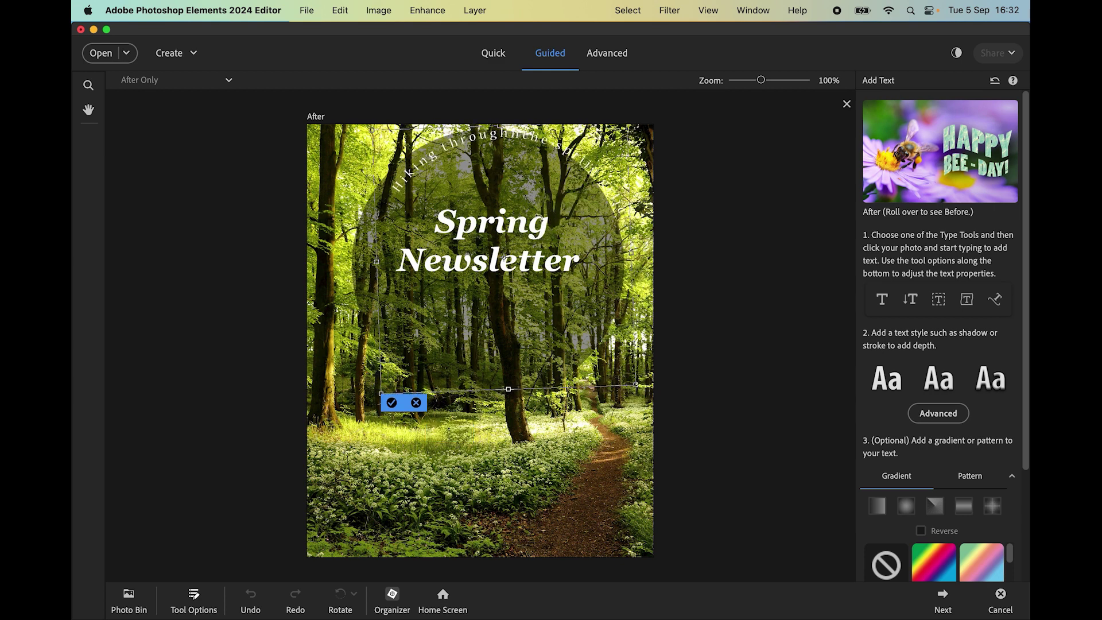
{"action": "left_click", "coordinate": [392, 403]}
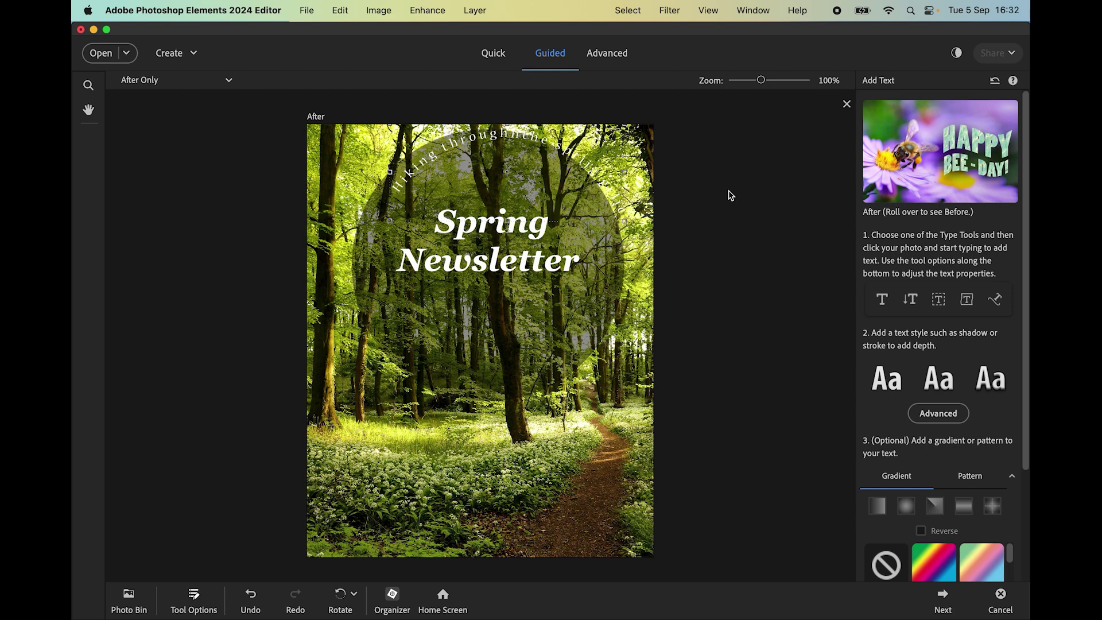
Select all of the curved text around the circle with the Horizontal Type tool and set its font to Arial Bold
{"action": "left_click", "coordinate": [881, 299]}
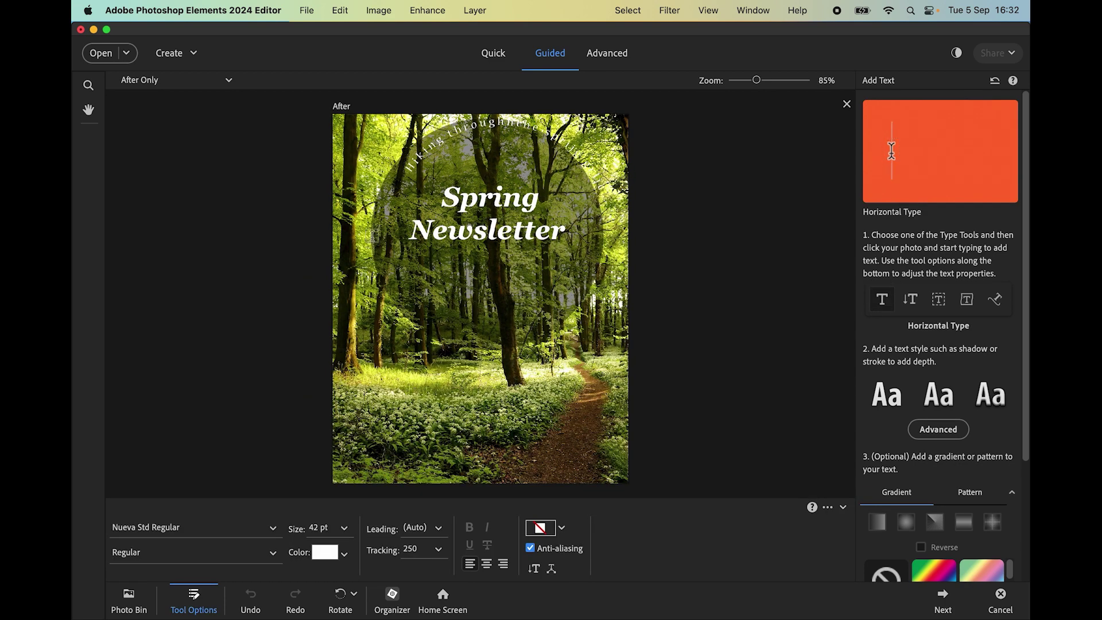
{"action": "left_click_drag", "start_coordinate": [403, 168], "coordinate": [434, 151]}
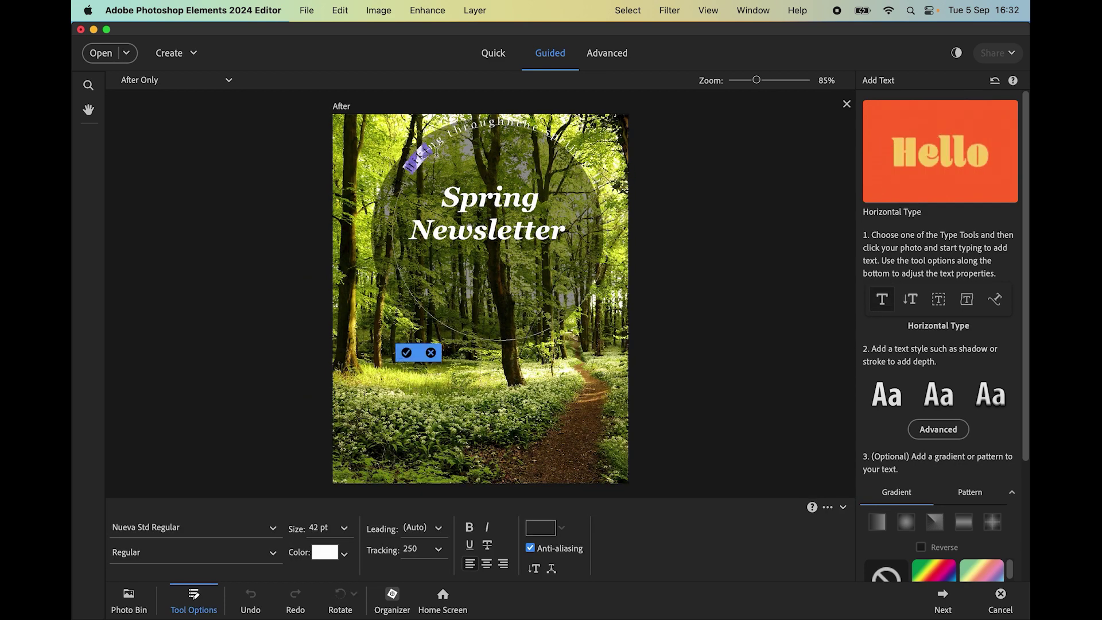
{"action": "key", "text": "super+a"}
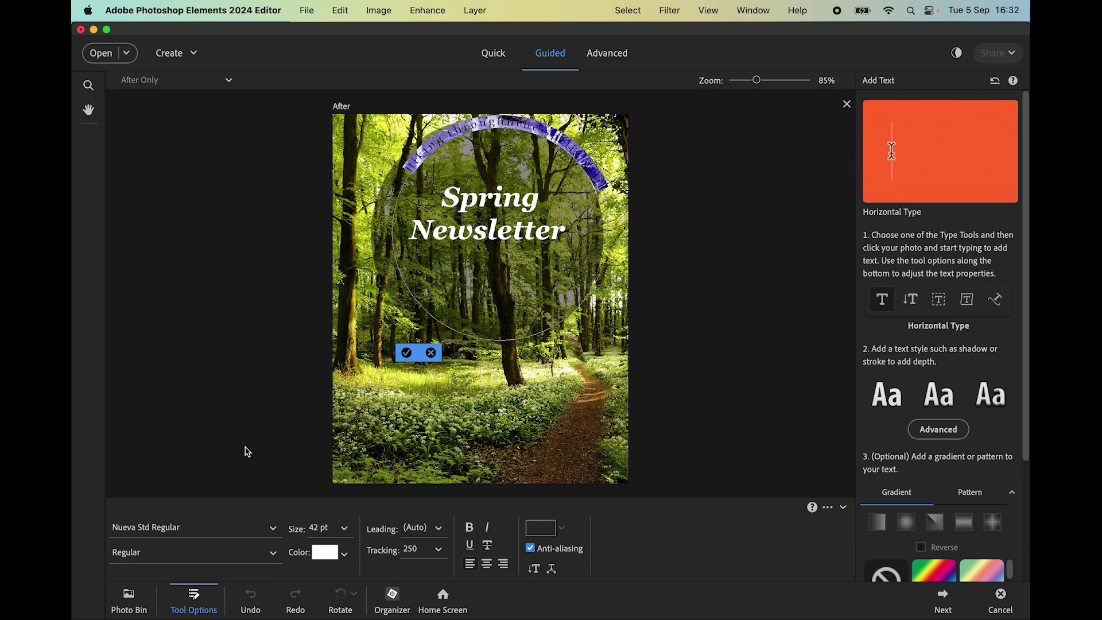
{"action": "left_click", "coordinate": [273, 533]}
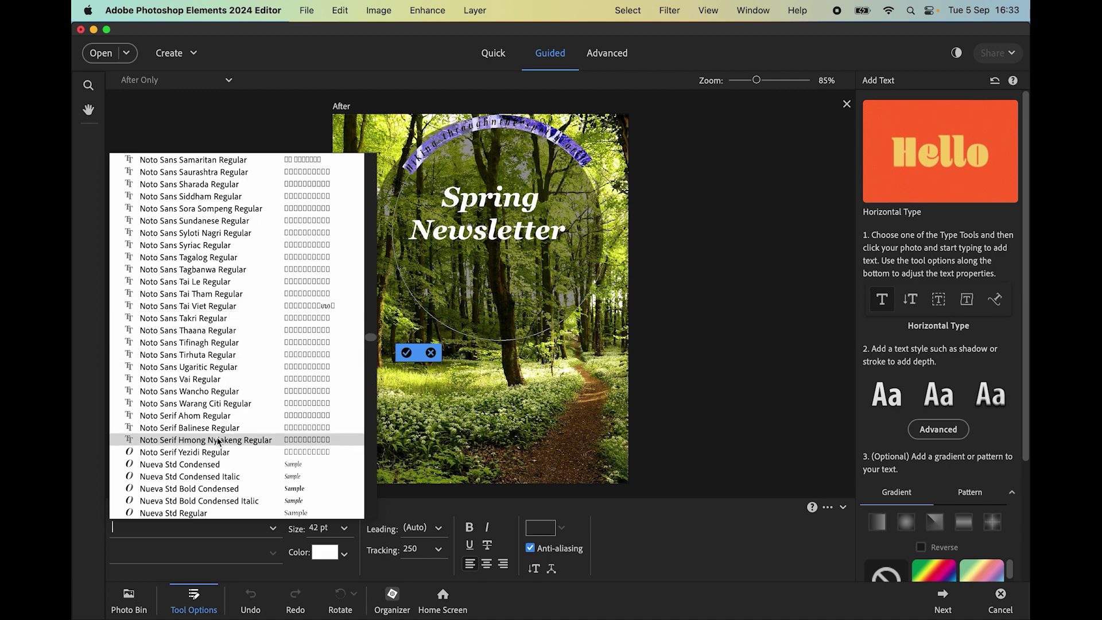
{"action": "scroll", "coordinate": [218, 440], "scroll_direction": "up", "scroll_amount": 5}
{"action": "scroll", "coordinate": [217, 441], "scroll_direction": "up", "scroll_amount": 15}
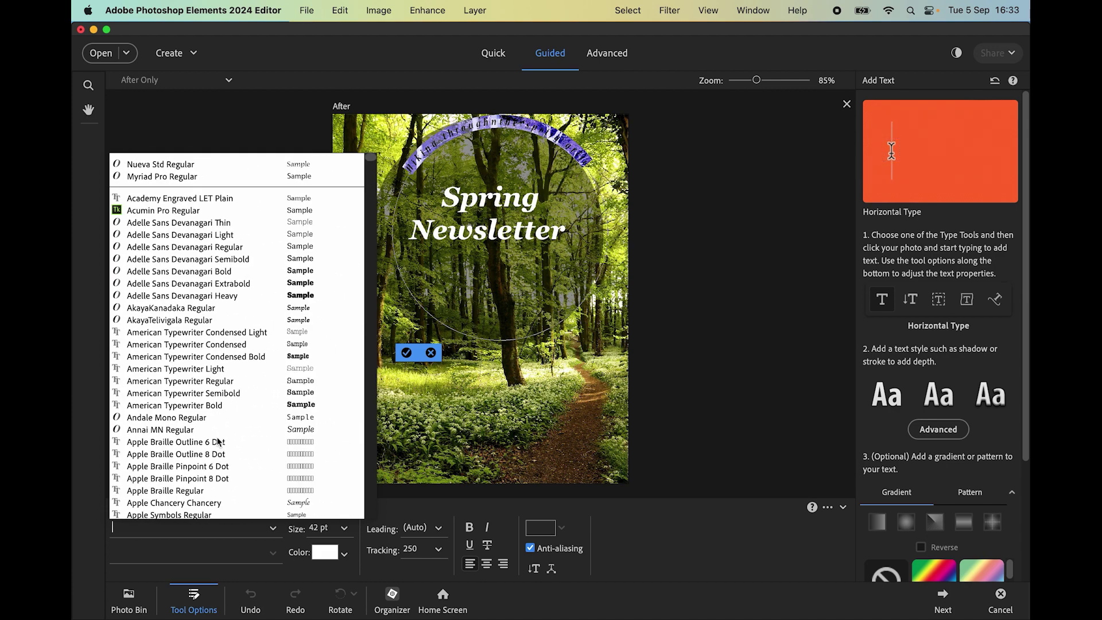
{"action": "scroll", "coordinate": [329, 345], "scroll_direction": "down", "scroll_amount": 5}
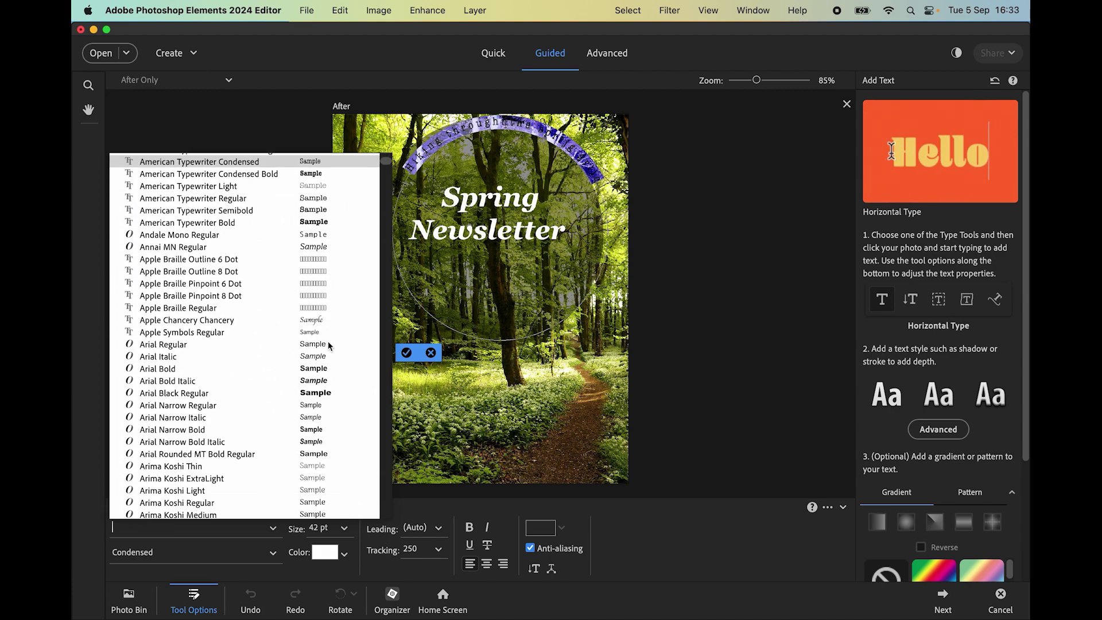
{"action": "left_click", "coordinate": [164, 370]}
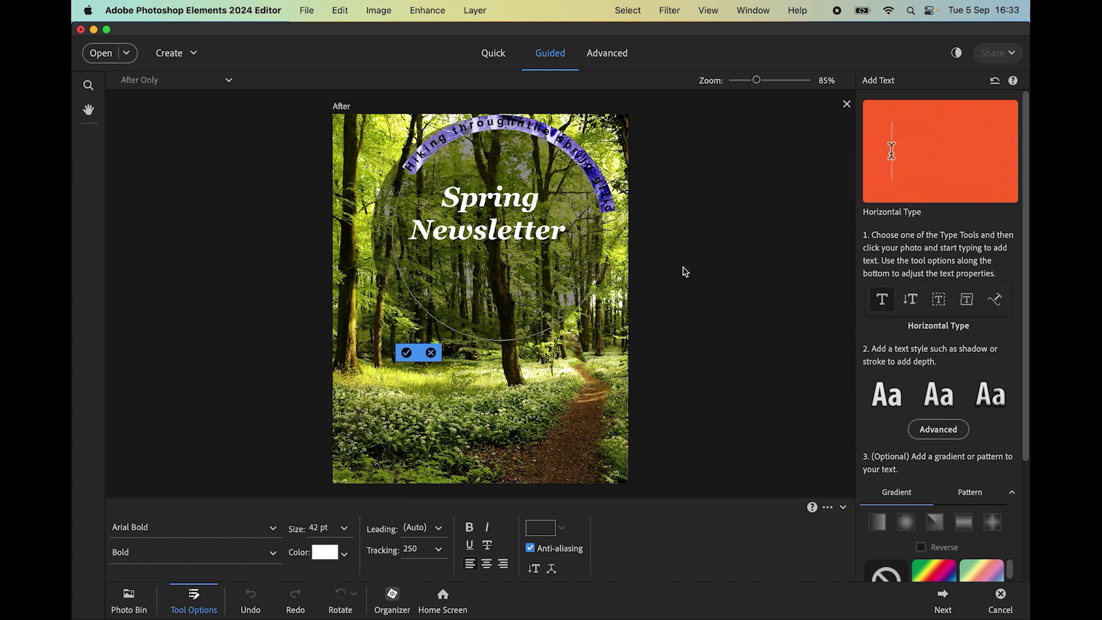
Reselect all of the curved text and try tighter letter spacing with tracking values of 0 and -10
{"action": "left_click", "coordinate": [414, 162]}
{"action": "left_click_drag", "start_coordinate": [425, 153], "coordinate": [429, 147]}
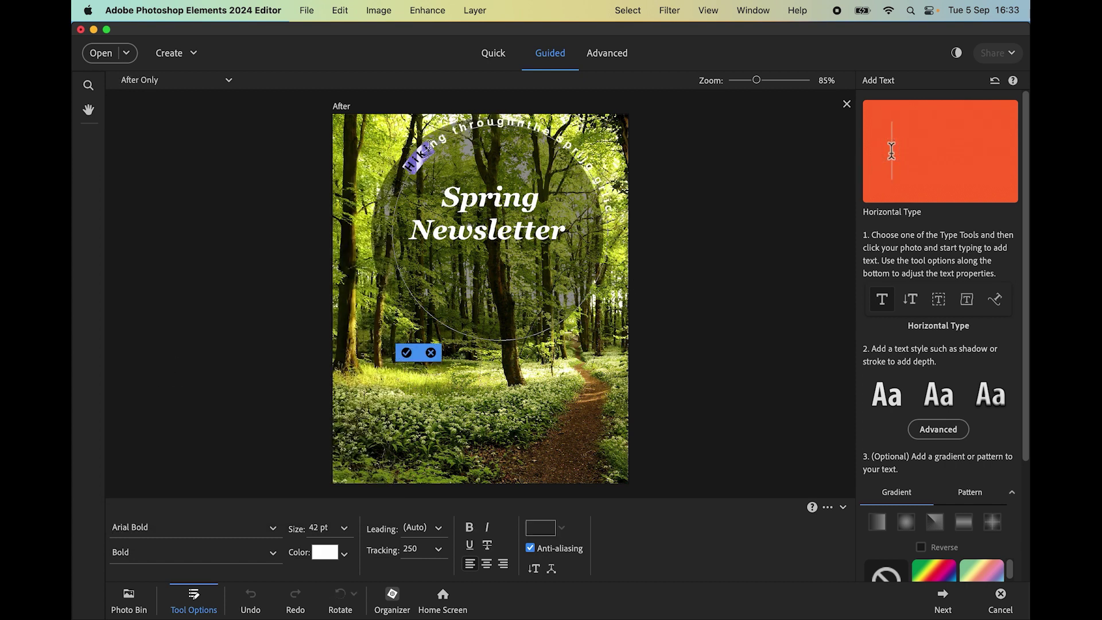
{"action": "key", "text": "super+a"}
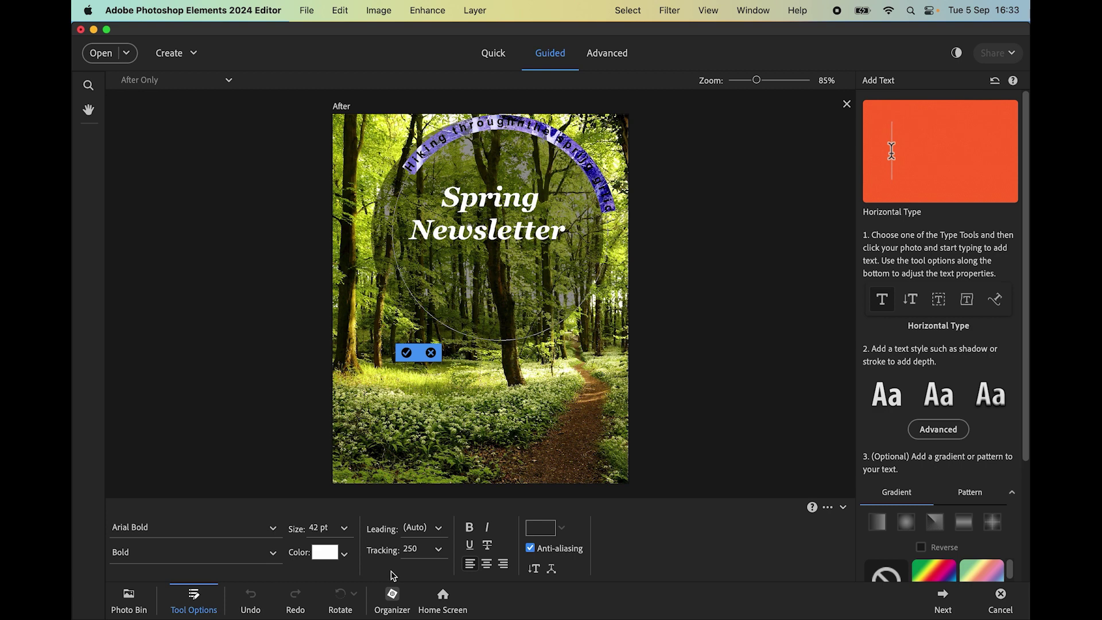
{"action": "left_click", "coordinate": [440, 551]}
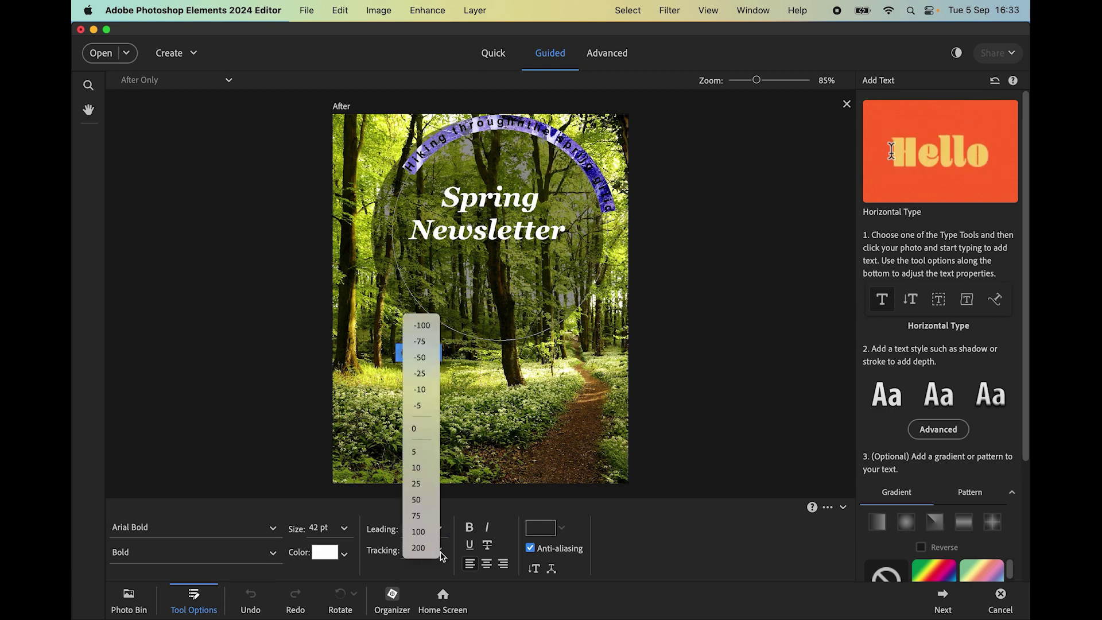
{"action": "left_click", "coordinate": [427, 434]}
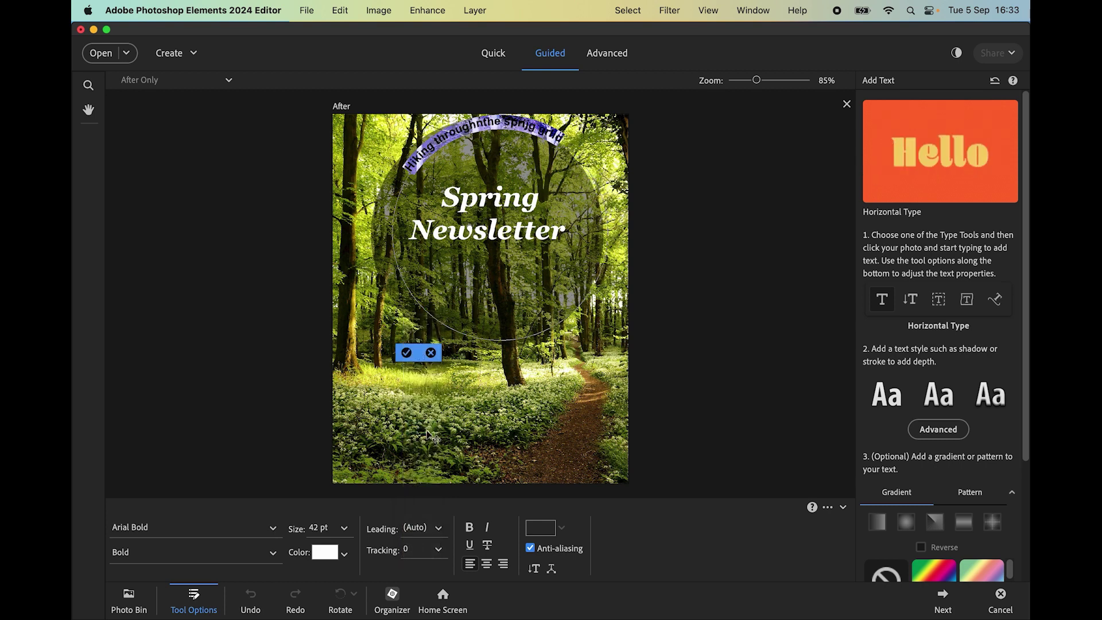
{"action": "left_click", "coordinate": [439, 551]}
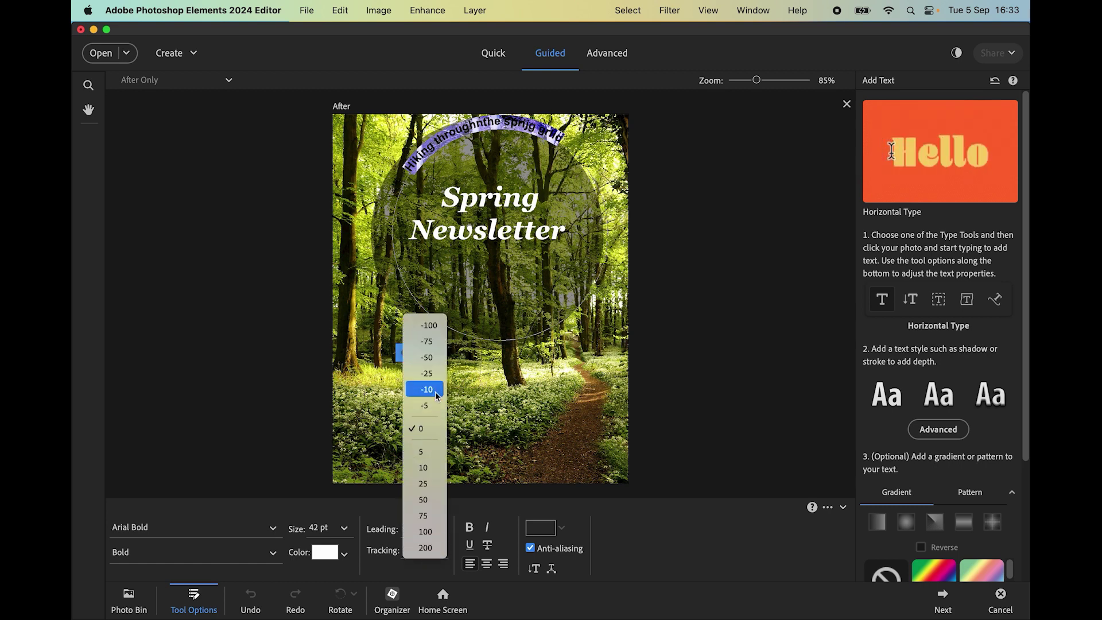
{"action": "left_click", "coordinate": [435, 390]}
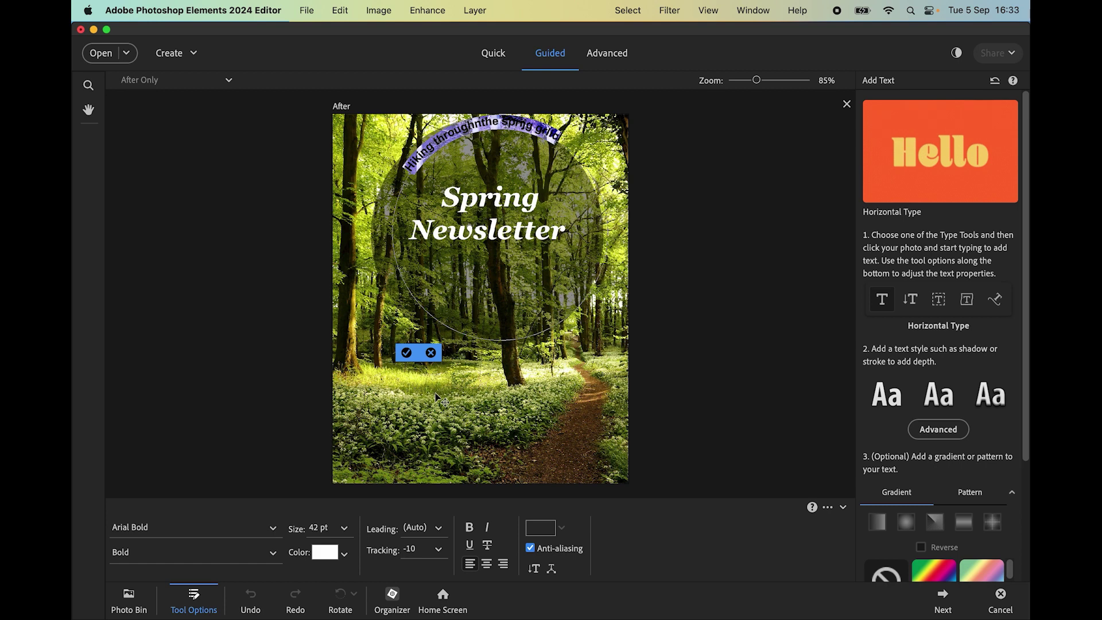
Raise the curved text's tracking through 25 and 75 to 100, commit it and nudge the text slightly up and to the left
{"action": "left_click", "coordinate": [440, 550]}
{"action": "left_click", "coordinate": [427, 489]}
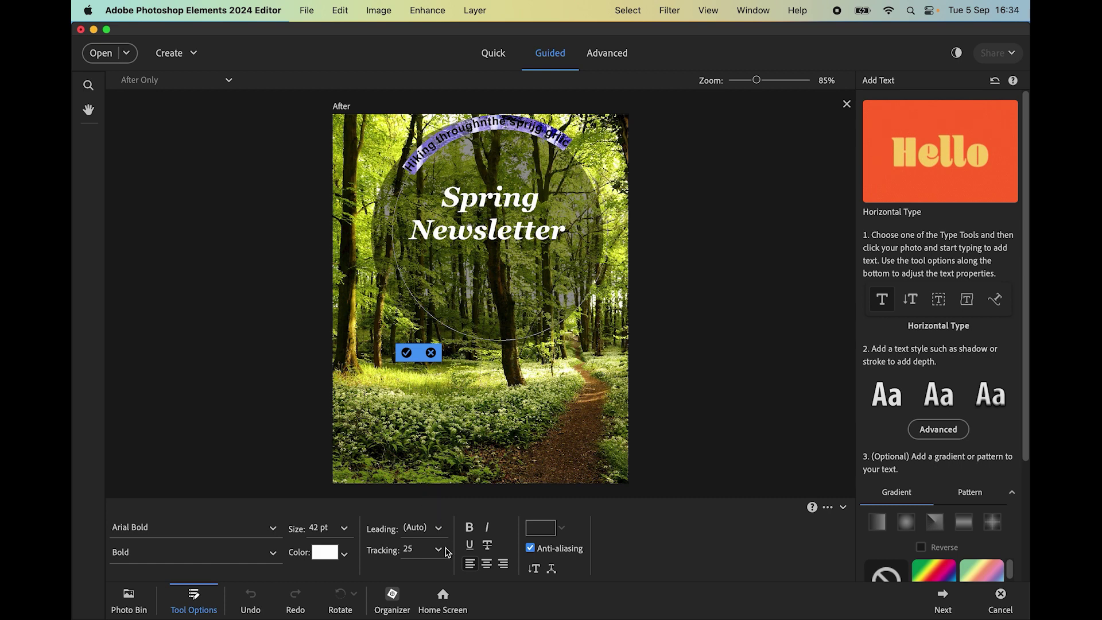
{"action": "left_click", "coordinate": [442, 552]}
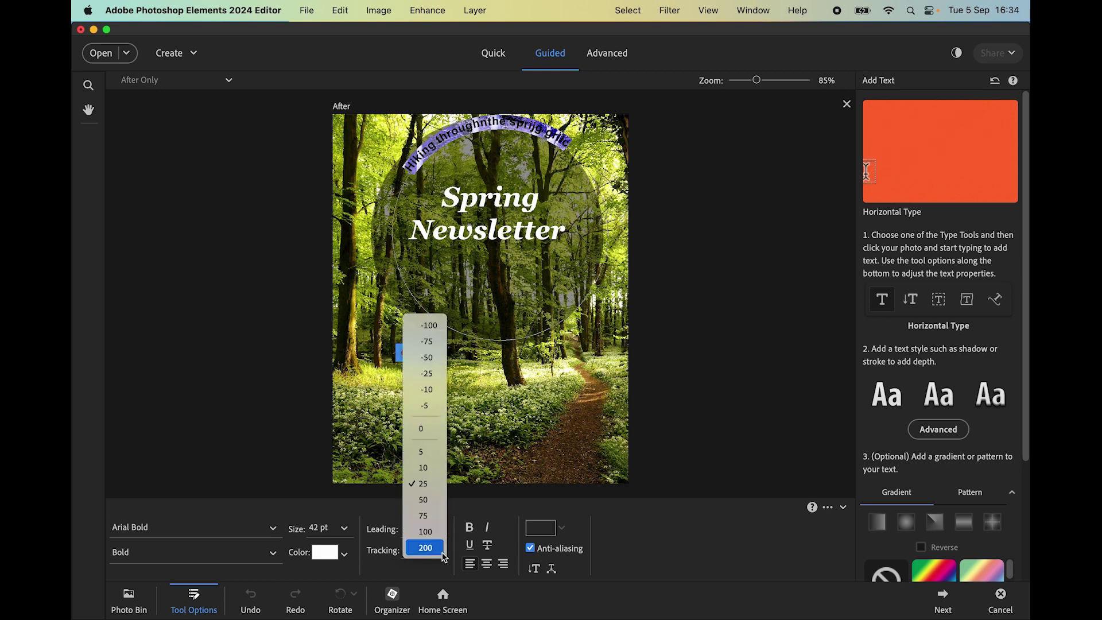
{"action": "left_click", "coordinate": [425, 518]}
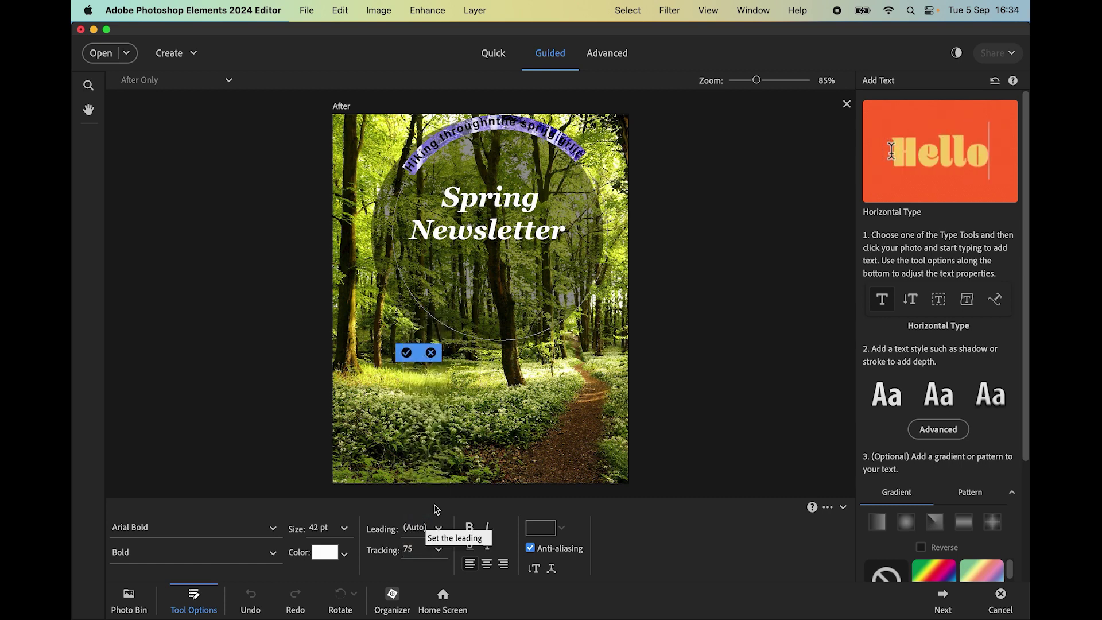
{"action": "left_click", "coordinate": [439, 550]}
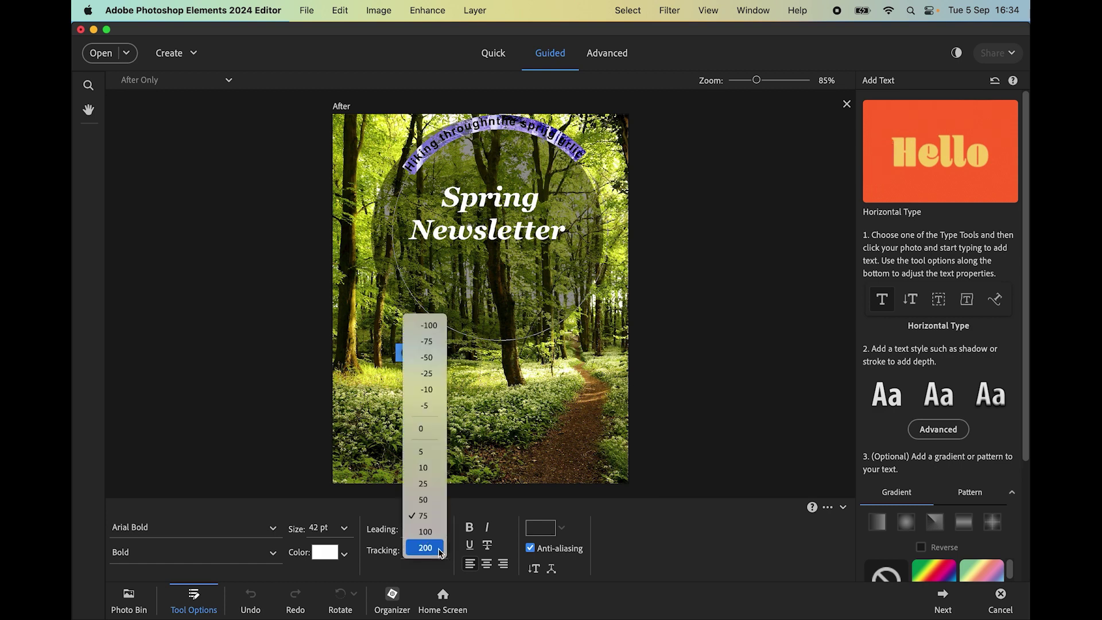
{"action": "left_click", "coordinate": [429, 533]}
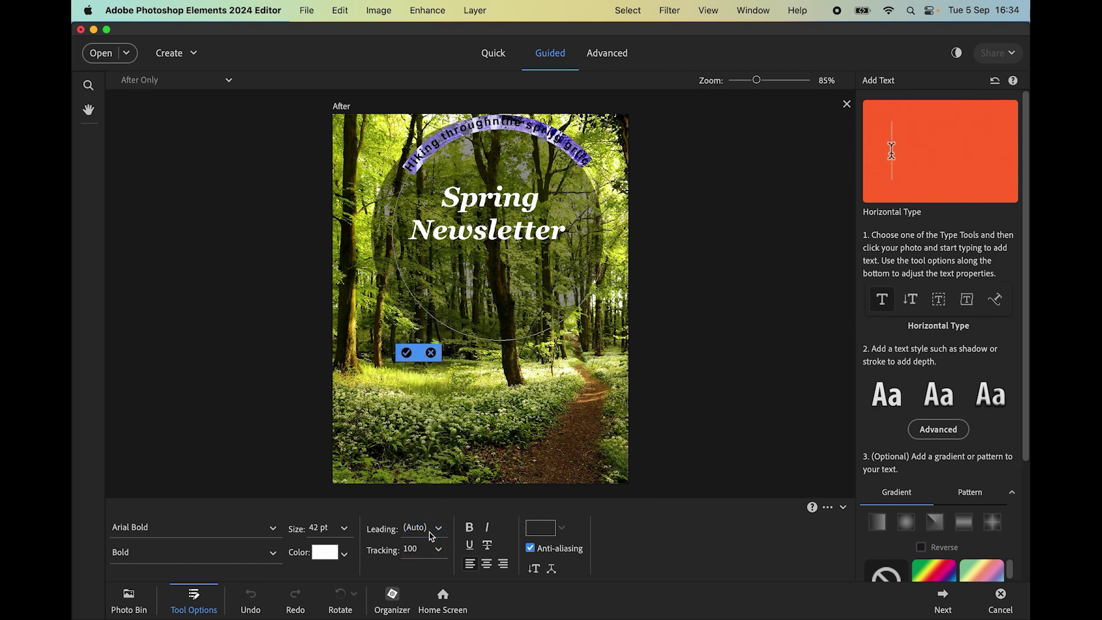
{"action": "left_click", "coordinate": [406, 353]}
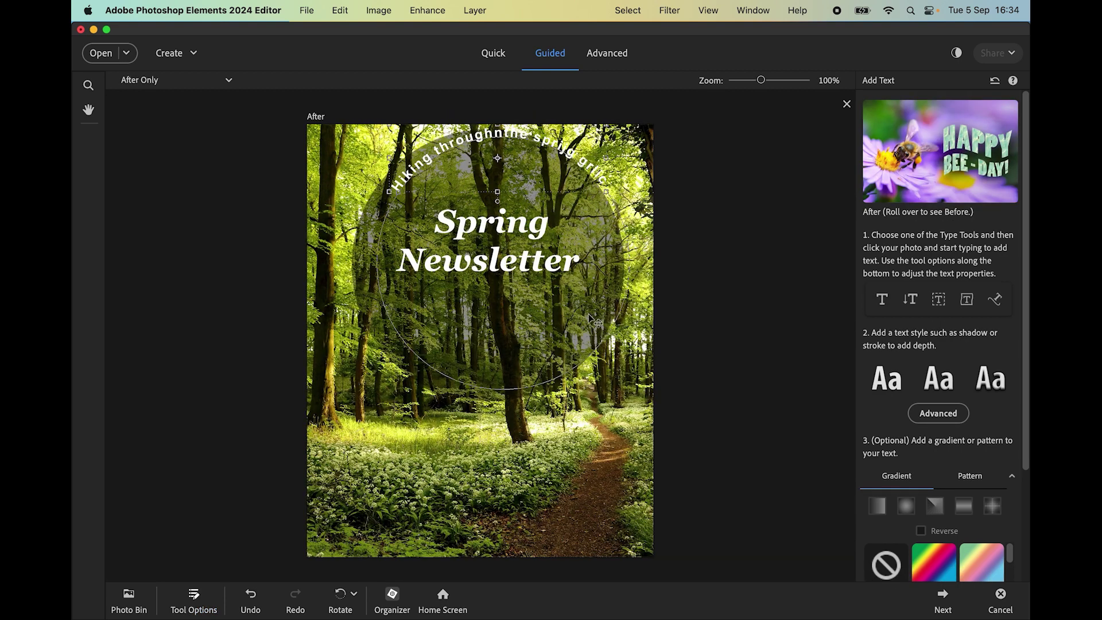
{"action": "left_click_drag", "start_coordinate": [515, 172], "coordinate": [511, 168]}
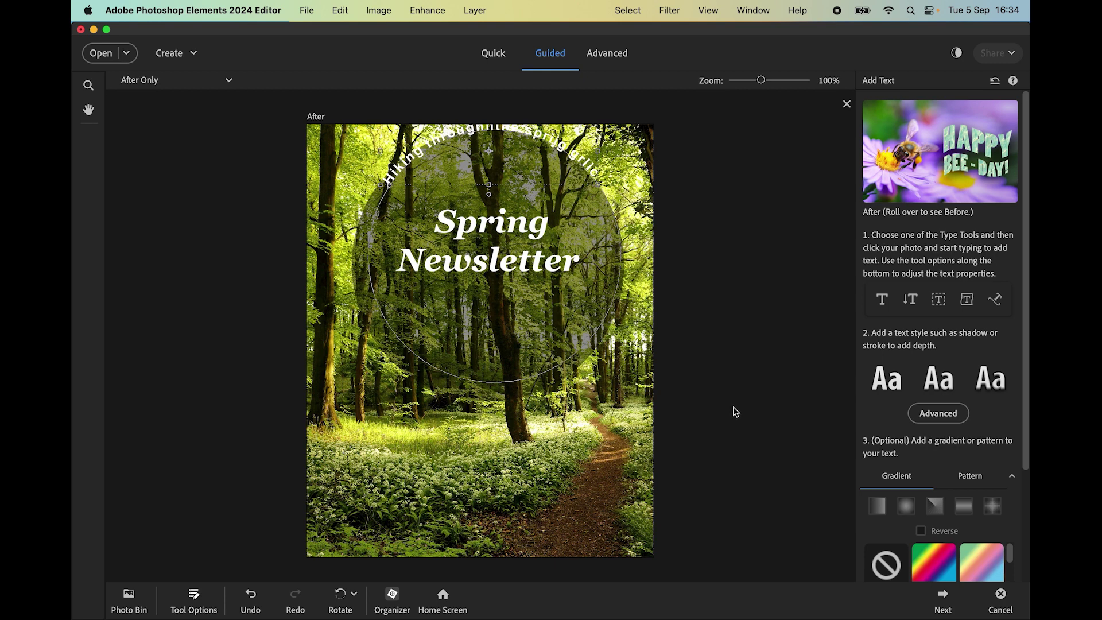
Apply the second text style preset to the curved text and open its advanced style settings, keeping the text in view
{"action": "left_click", "coordinate": [934, 383]}
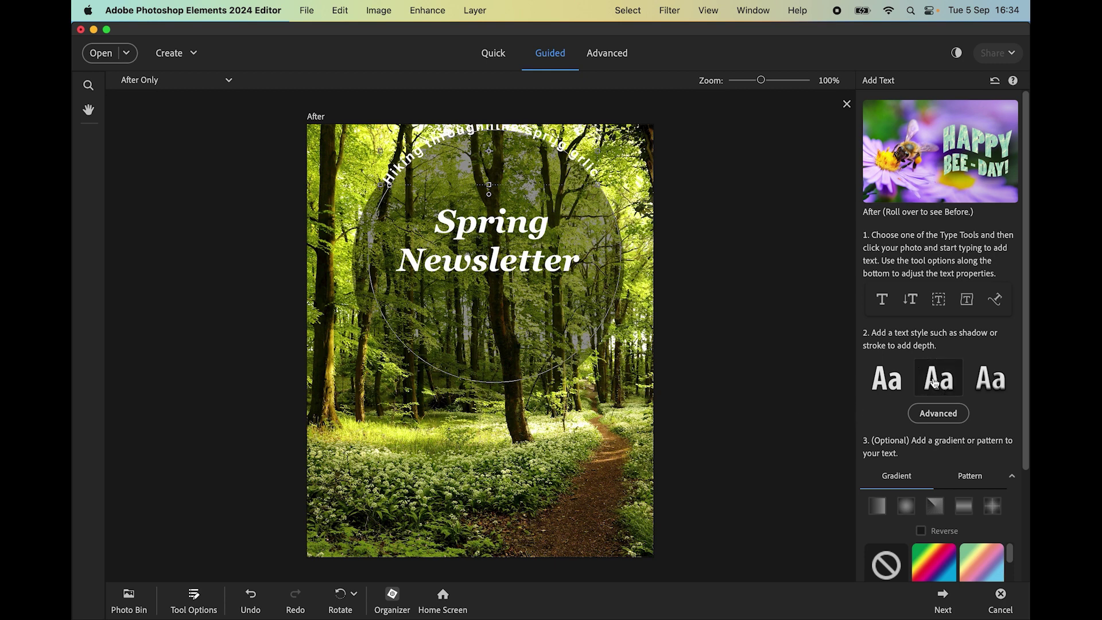
{"action": "left_click", "coordinate": [954, 414]}
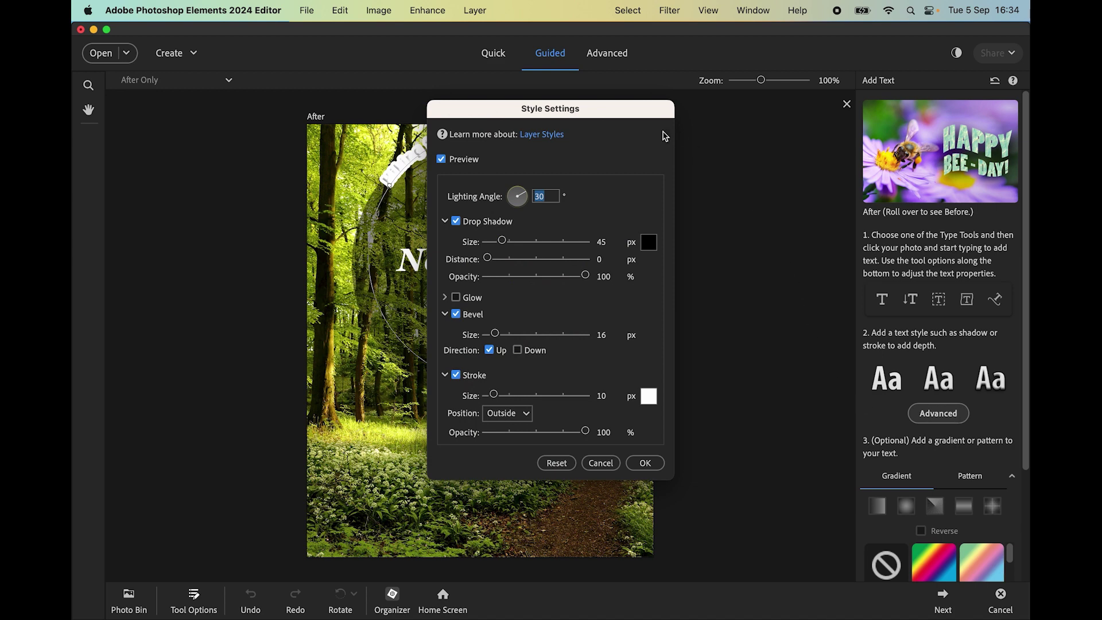
{"action": "left_click_drag", "start_coordinate": [640, 117], "coordinate": [835, 96]}
{"action": "left_click", "coordinate": [885, 253]}
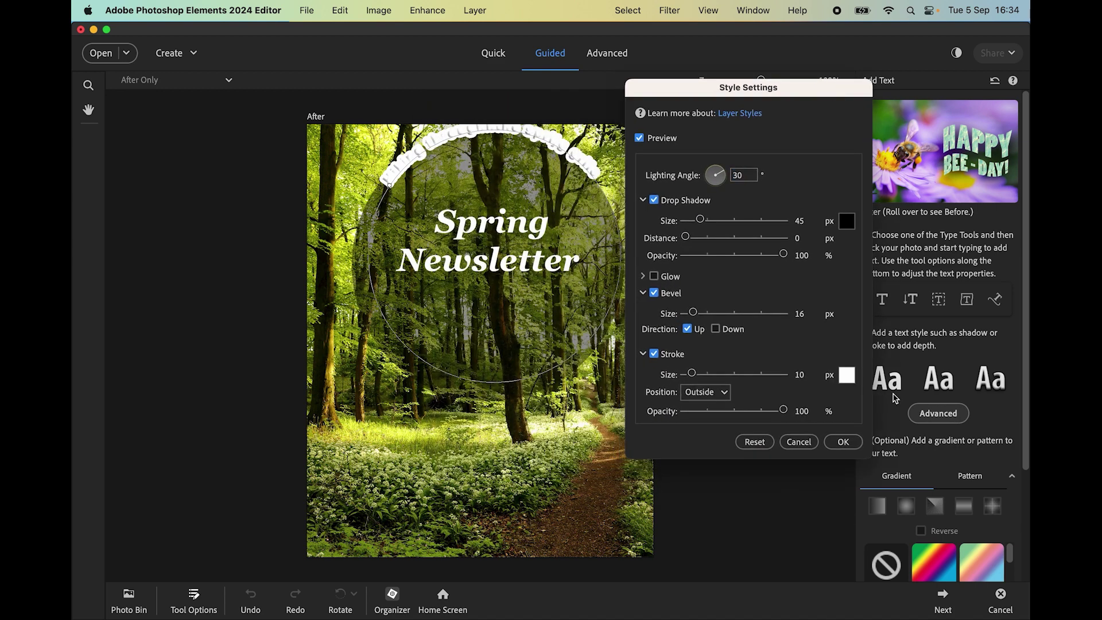
Make the curved text's stroke black with a size of 7 px and turn off its drop shadow
{"action": "left_click", "coordinate": [848, 377]}
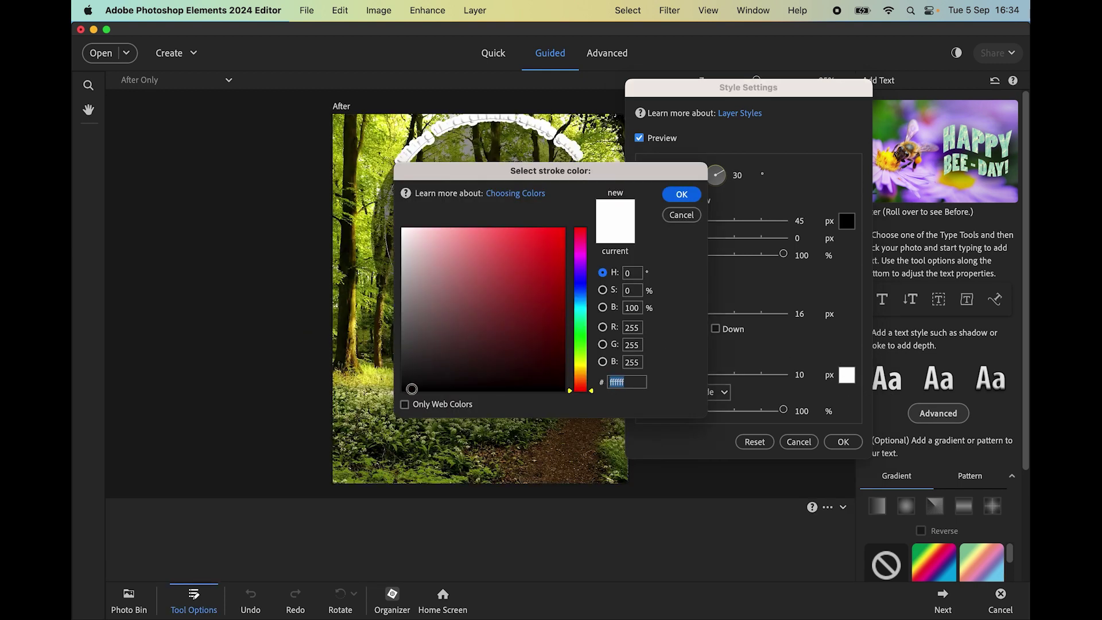
{"action": "left_click", "coordinate": [410, 389]}
{"action": "left_click", "coordinate": [681, 194]}
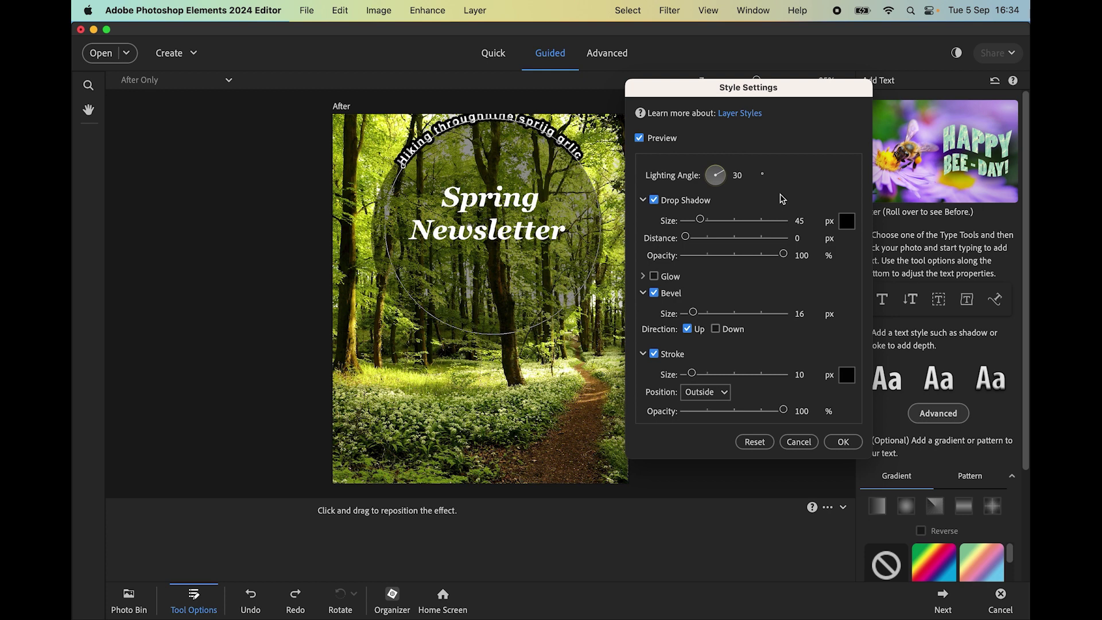
{"action": "left_click", "coordinate": [655, 201]}
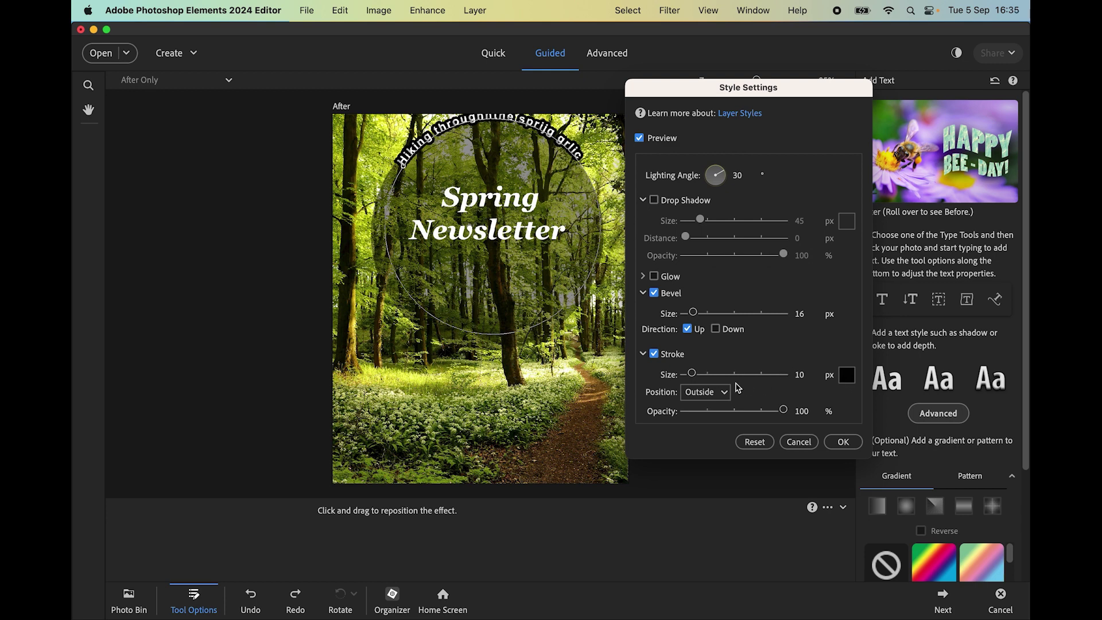
{"action": "left_click_drag", "start_coordinate": [691, 373], "coordinate": [692, 375]}
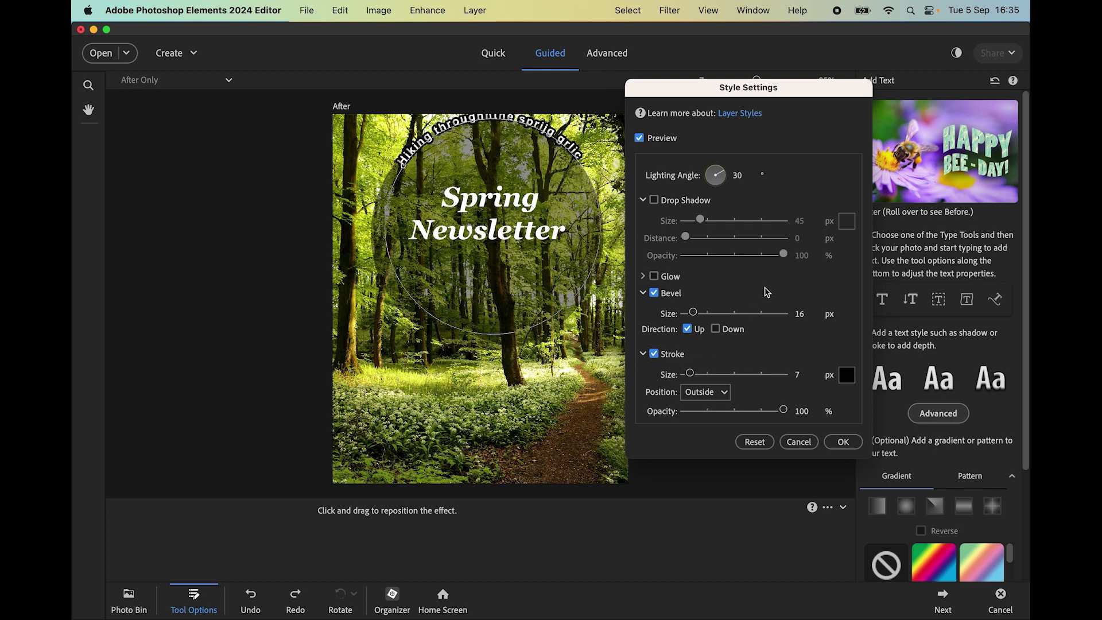
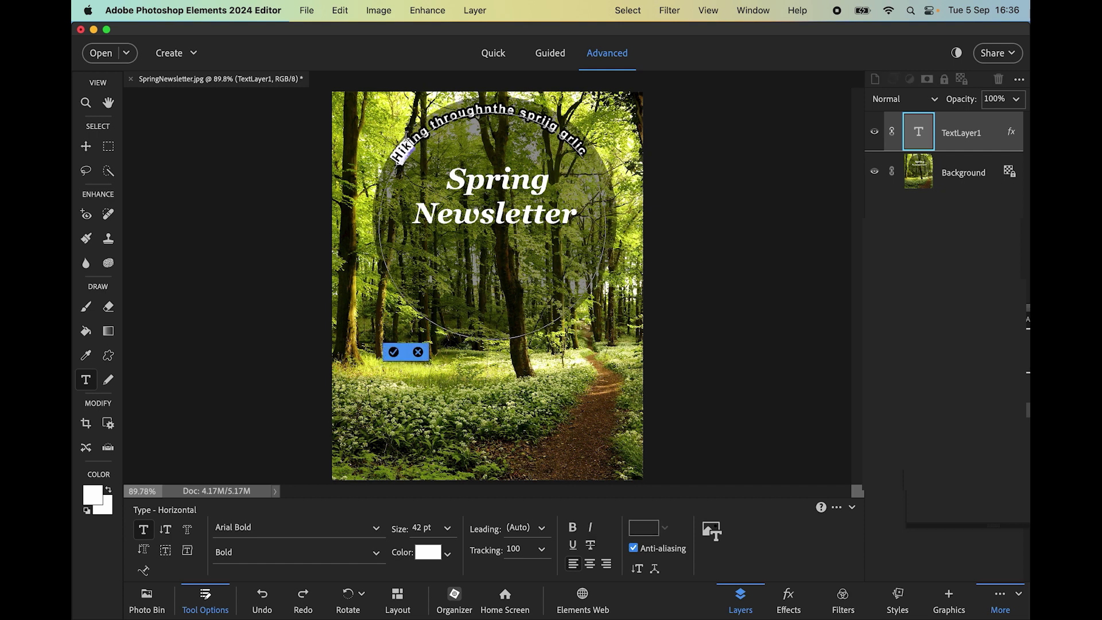
Correct the curved text's spelling and spacing so it reads "Hiking through the spring garlic"
{"action": "left_click", "coordinate": [476, 139]}
{"action": "left_click", "coordinate": [485, 109]}
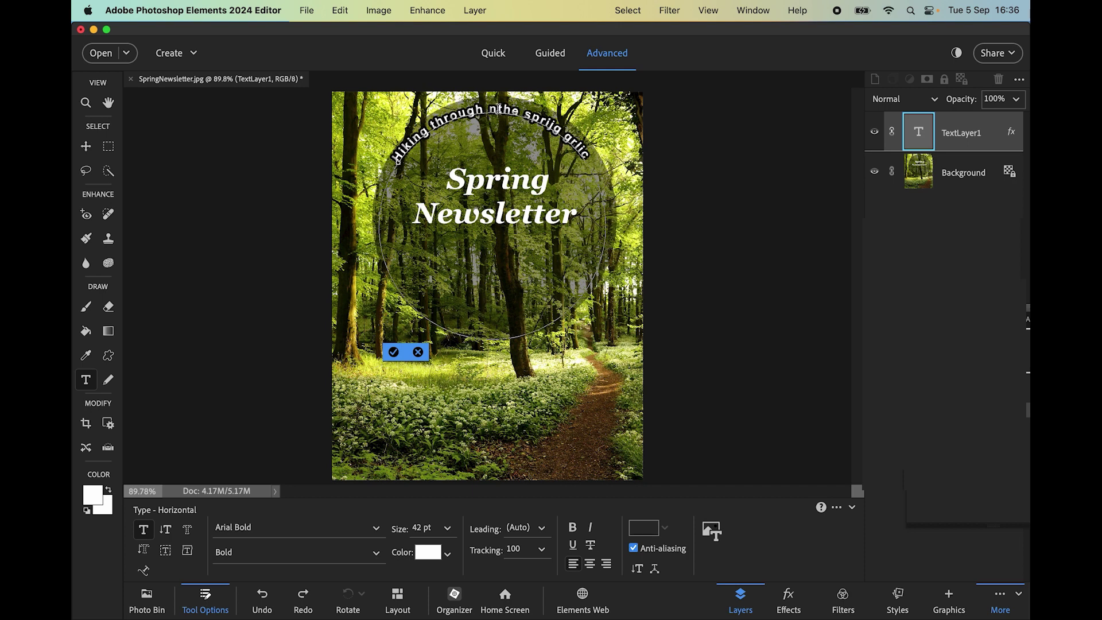
{"action": "key", "text": "Delete"}
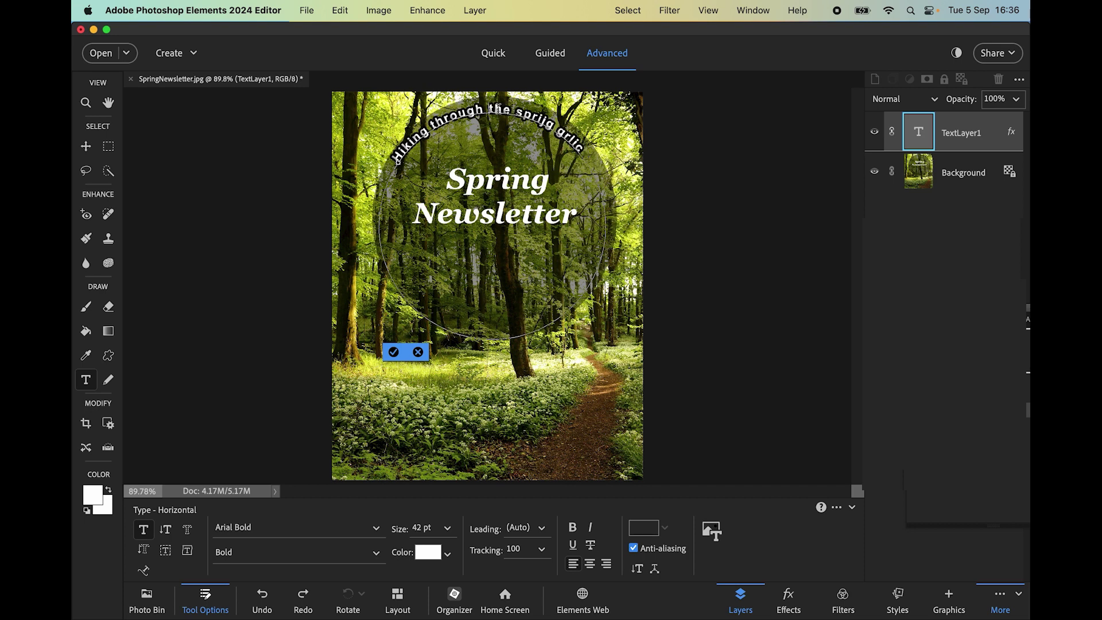
{"action": "left_click", "coordinate": [542, 120]}
{"action": "type", "text": "n"}
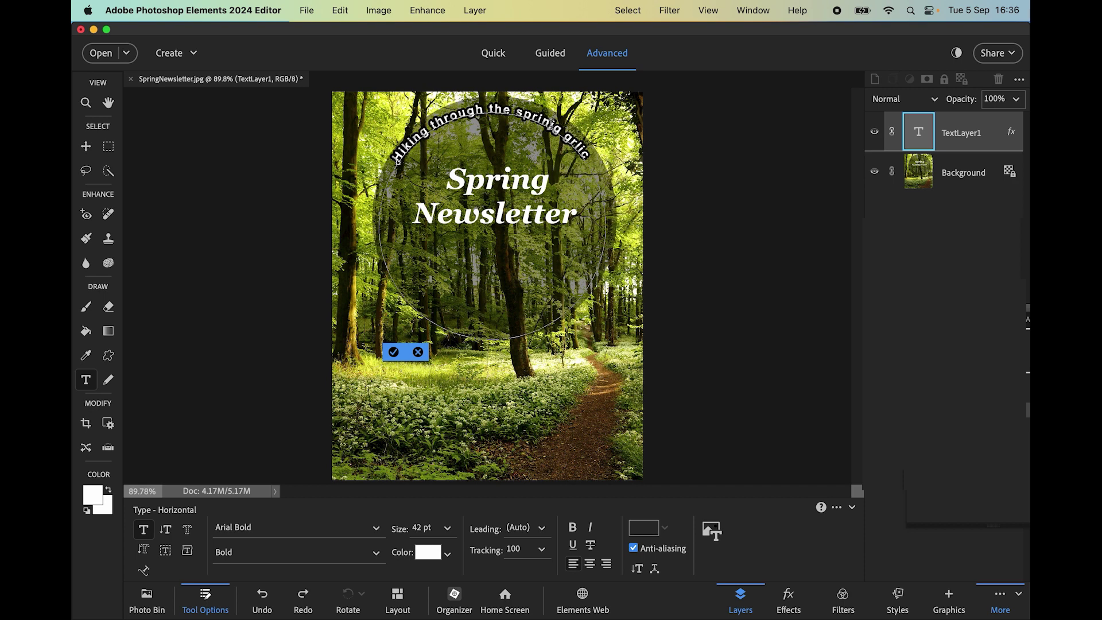
{"action": "key", "text": "BackSpace"}
{"action": "type", "text": "a"}
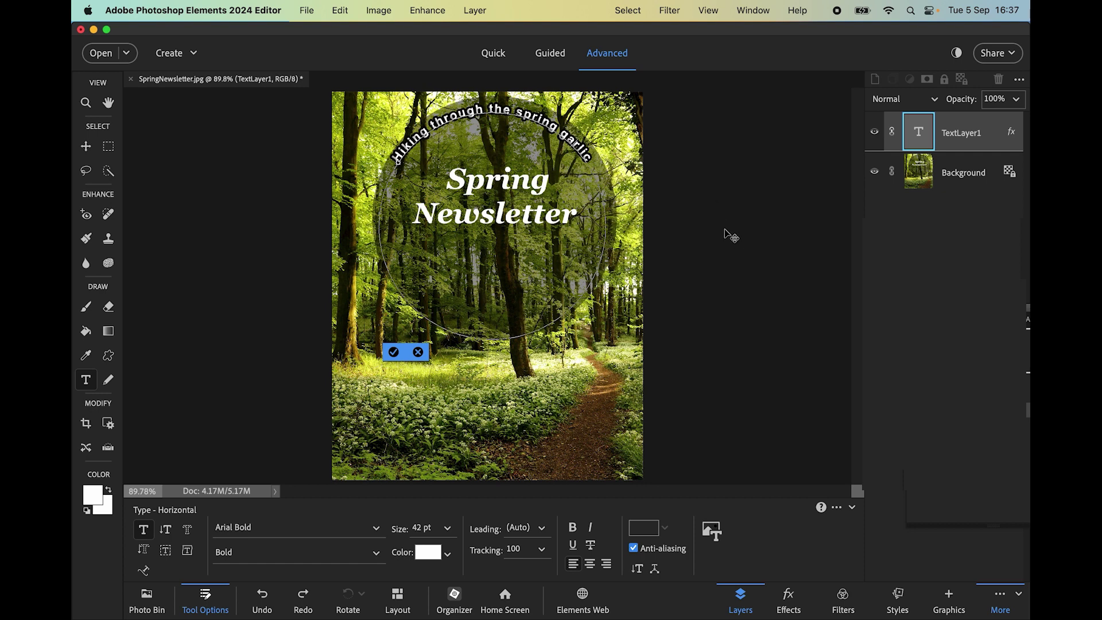
Commit the corrected text by switching to the Move tool and flatten the image
{"action": "type", "text": "v"}
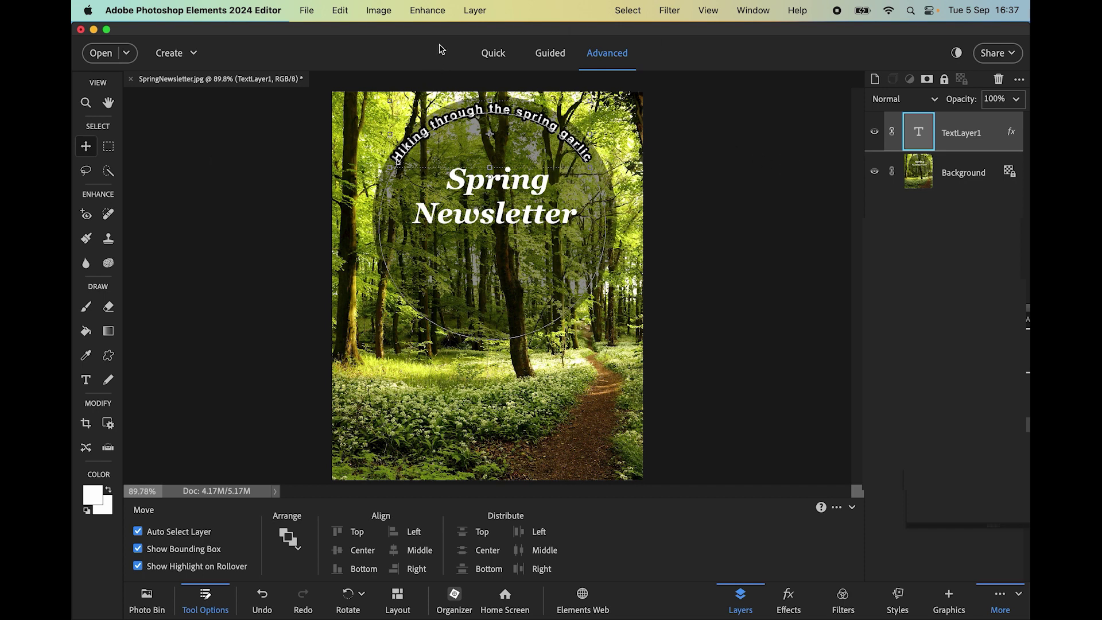
{"action": "left_click", "coordinate": [476, 12]}
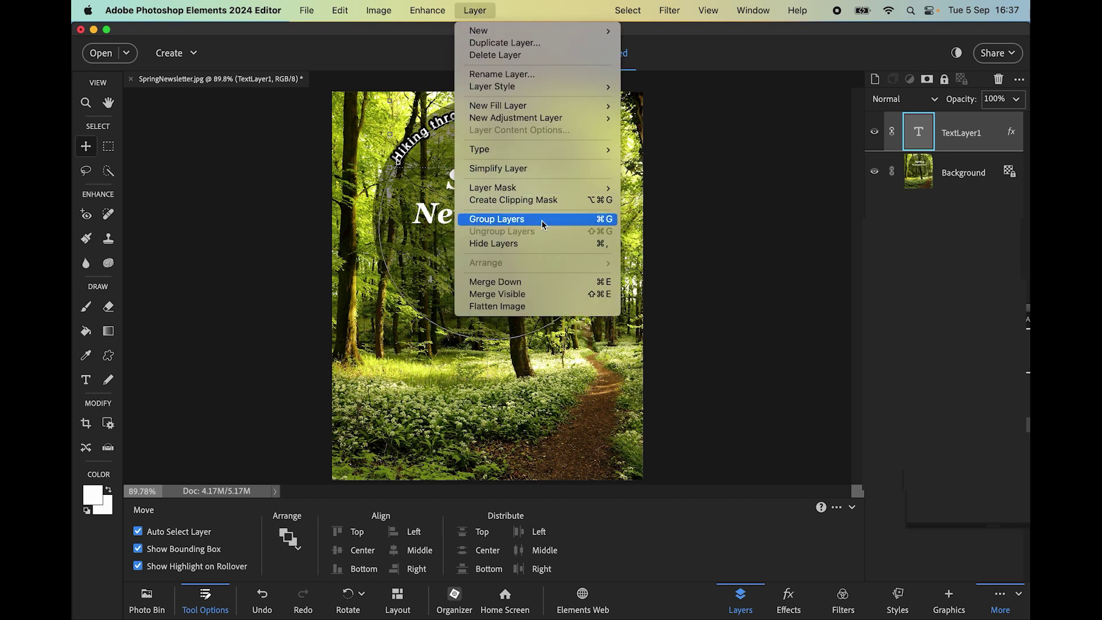
{"action": "left_click", "coordinate": [503, 307]}
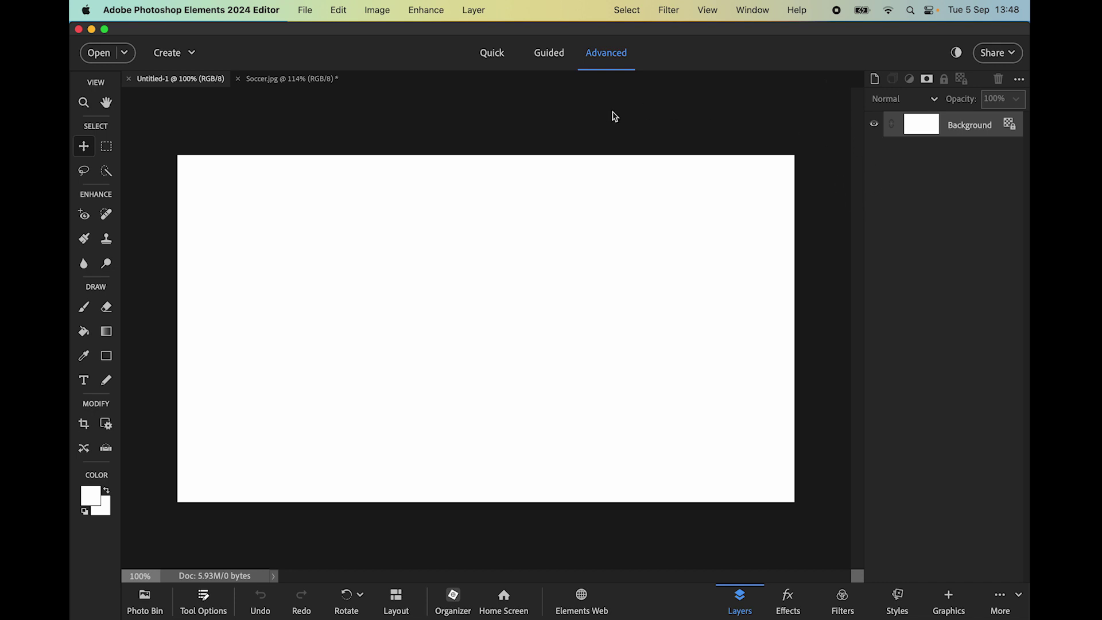
Open the blank image in the guided Add Text edit and choose the Text on Path tool
{"action": "left_click", "coordinate": [549, 53]}
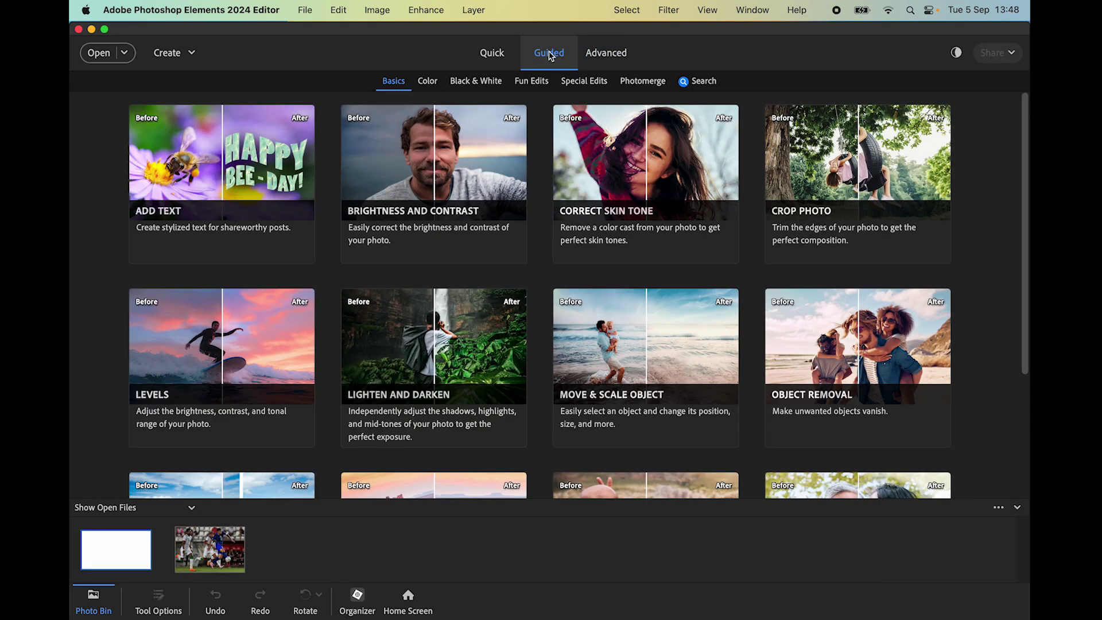
{"action": "left_click", "coordinate": [228, 155]}
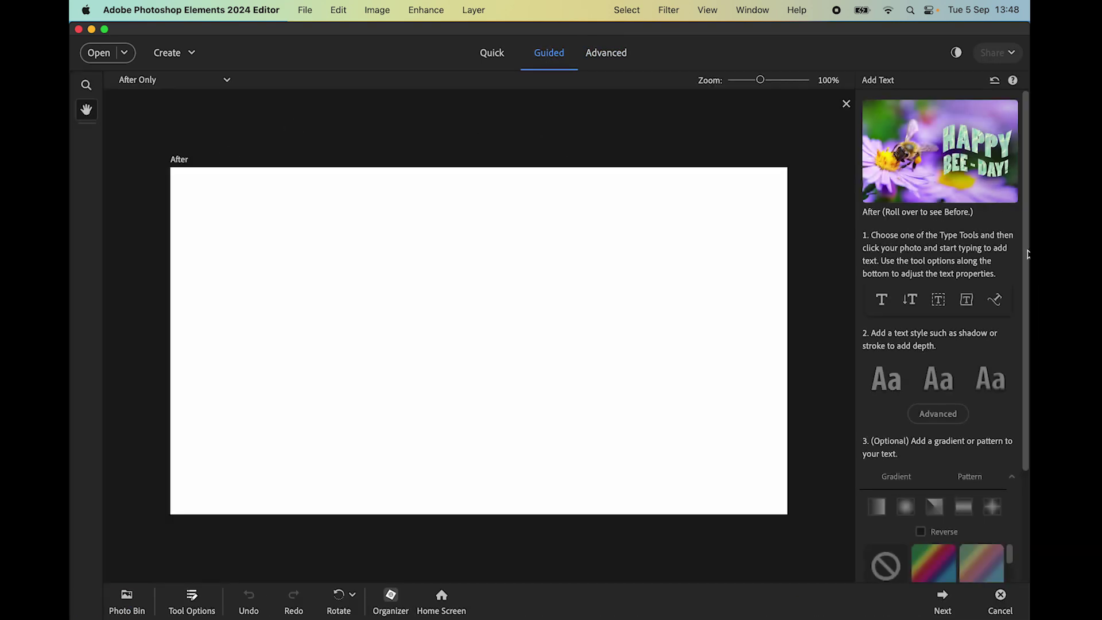
{"action": "left_click", "coordinate": [1002, 301]}
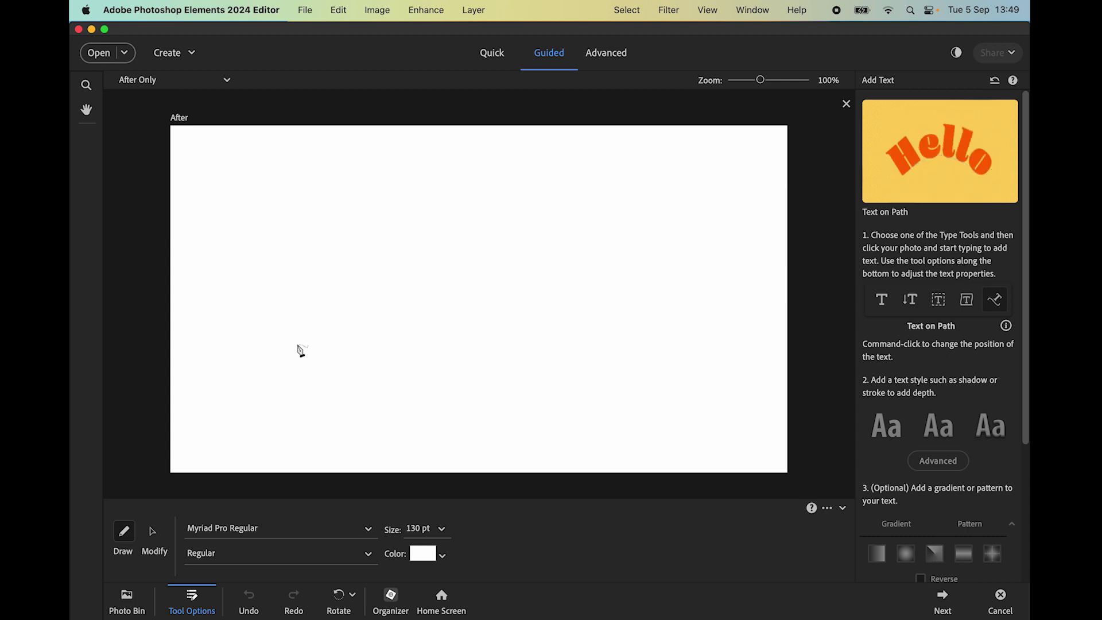
Draw a wavy text path across the blank canvas and reshape its lower curve by moving two anchor points downward
{"action": "mouse_move", "coordinate": [279, 348]}
{"action": "left_mouse_down"}
{"action": "mouse_move", "coordinate": [337, 293]}
{"action": "mouse_move", "coordinate": [434, 298]}
{"action": "mouse_move", "coordinate": [508, 348]}
{"action": "mouse_move", "coordinate": [663, 309]}
{"action": "mouse_move", "coordinate": [699, 195]}
{"action": "left_mouse_up"}
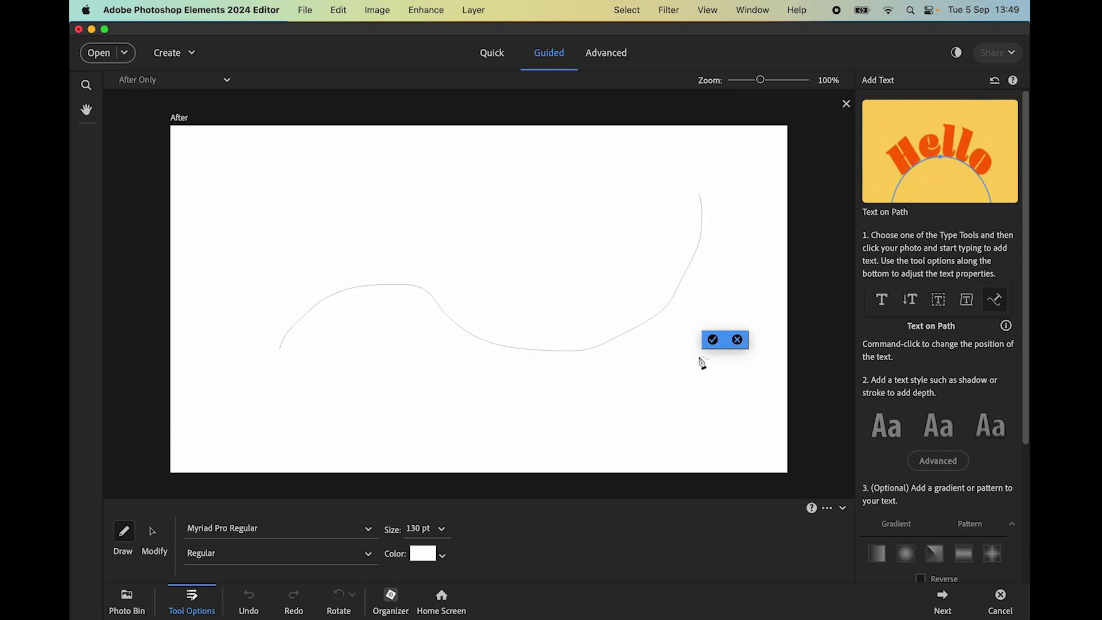
{"action": "left_click", "coordinate": [712, 339]}
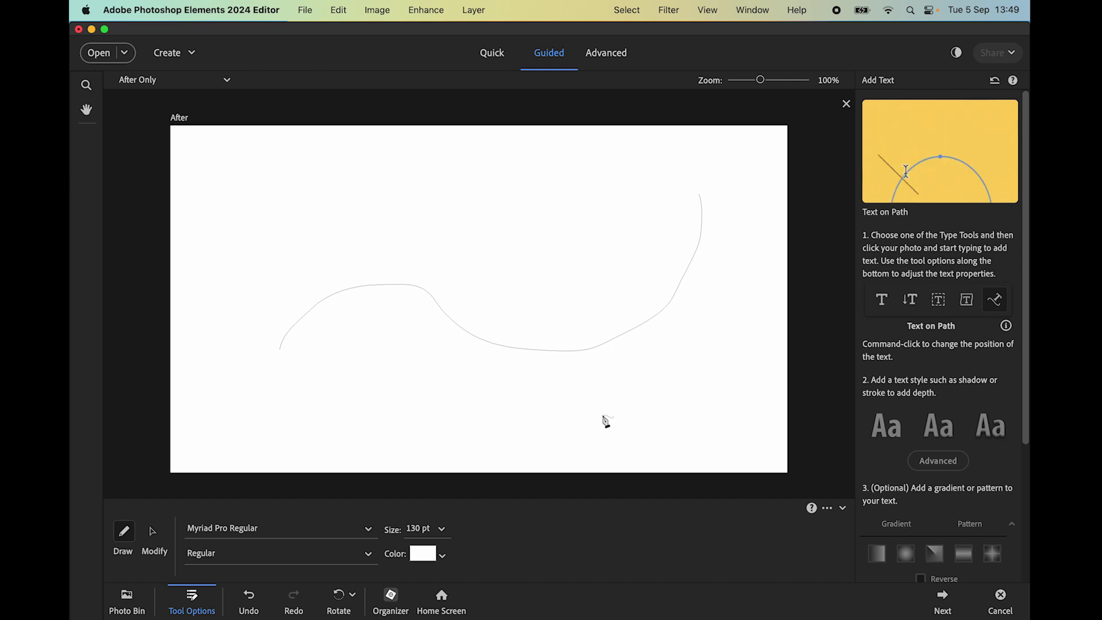
{"action": "left_click", "coordinate": [153, 531]}
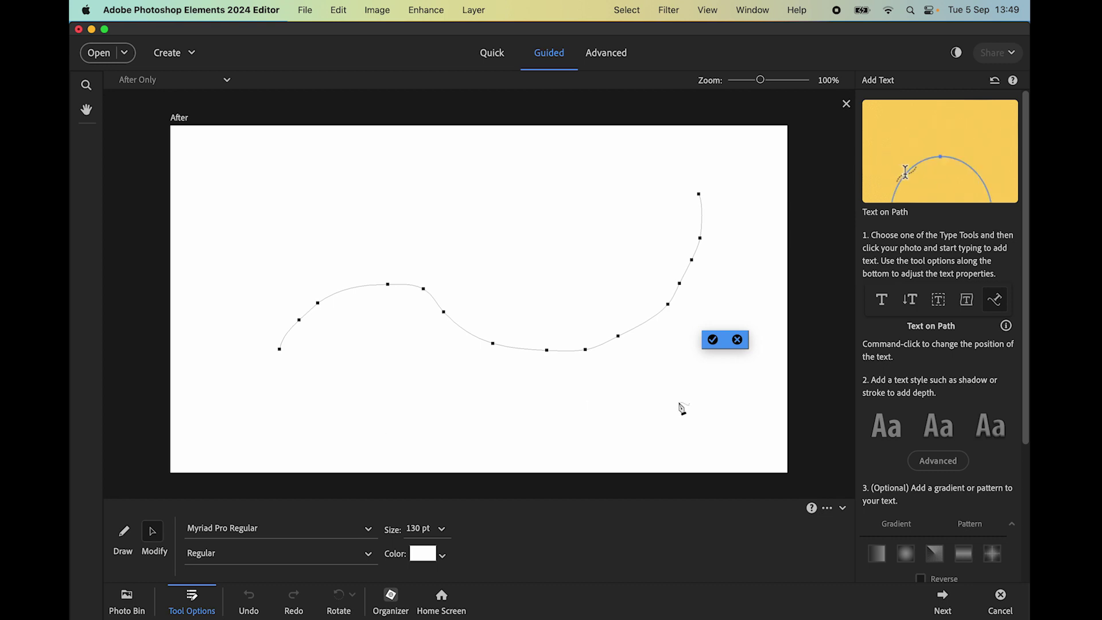
{"action": "left_click", "coordinate": [493, 346]}
{"action": "left_click_drag", "start_coordinate": [494, 347], "coordinate": [542, 410]}
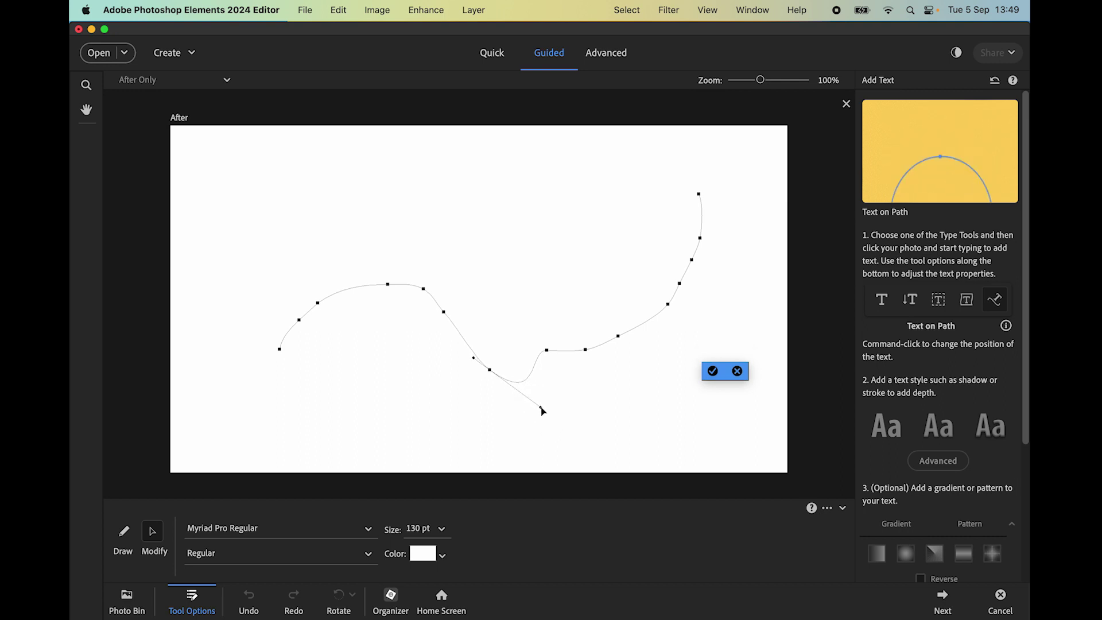
{"action": "left_click", "coordinate": [587, 351]}
{"action": "left_click_drag", "start_coordinate": [587, 354], "coordinate": [628, 382]}
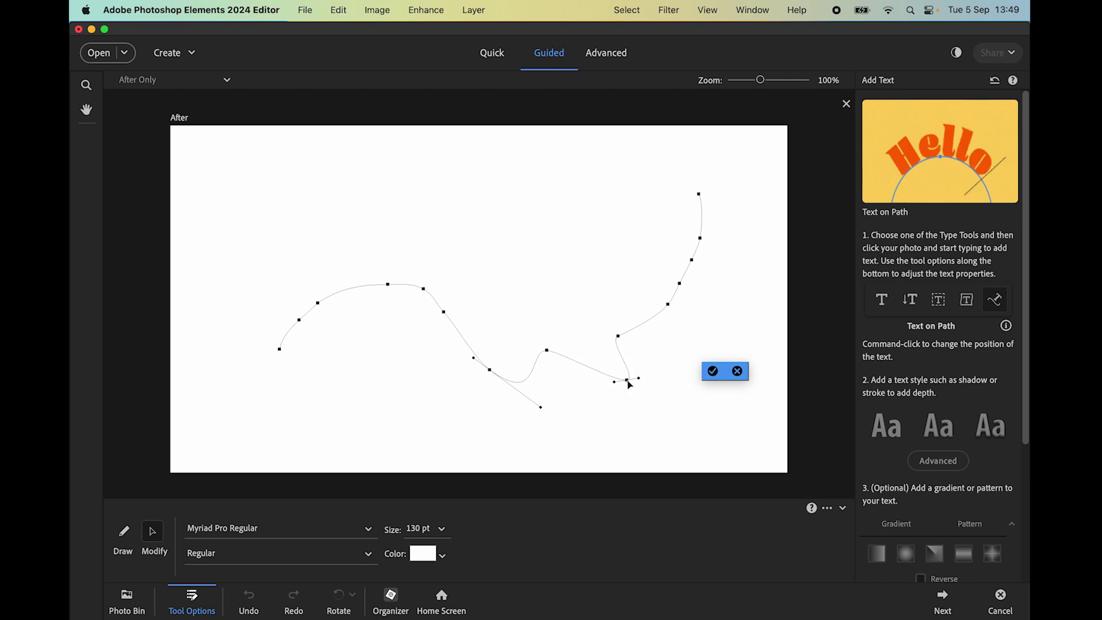
{"action": "left_click", "coordinate": [713, 371]}
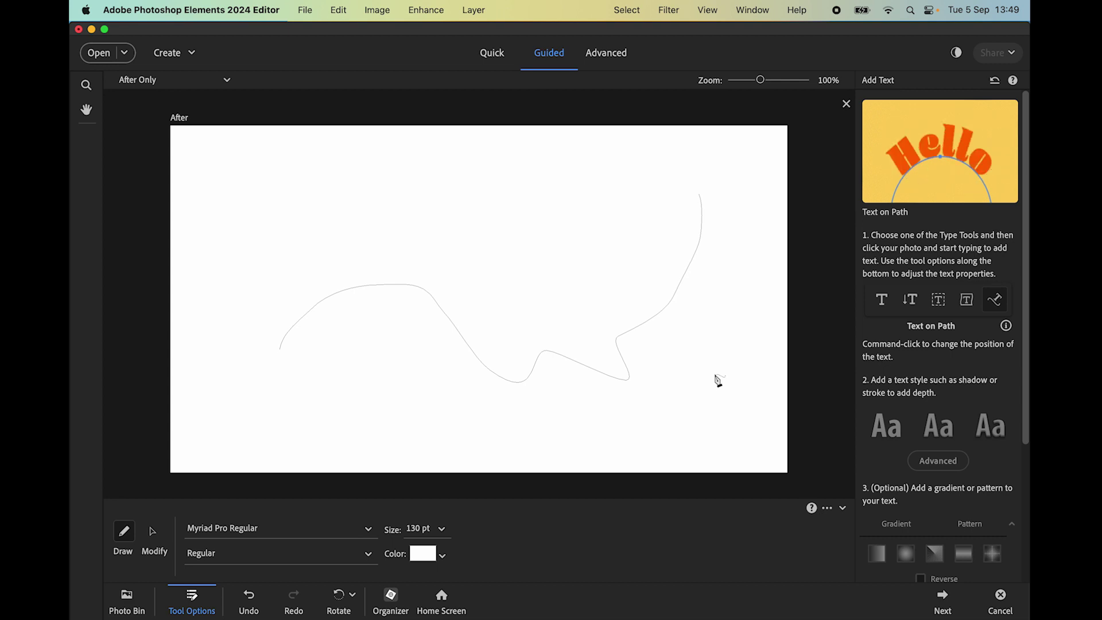
Switch the guided edit to the soccer photo, discarding the changes to the blank image
{"action": "left_click", "coordinate": [129, 598]}
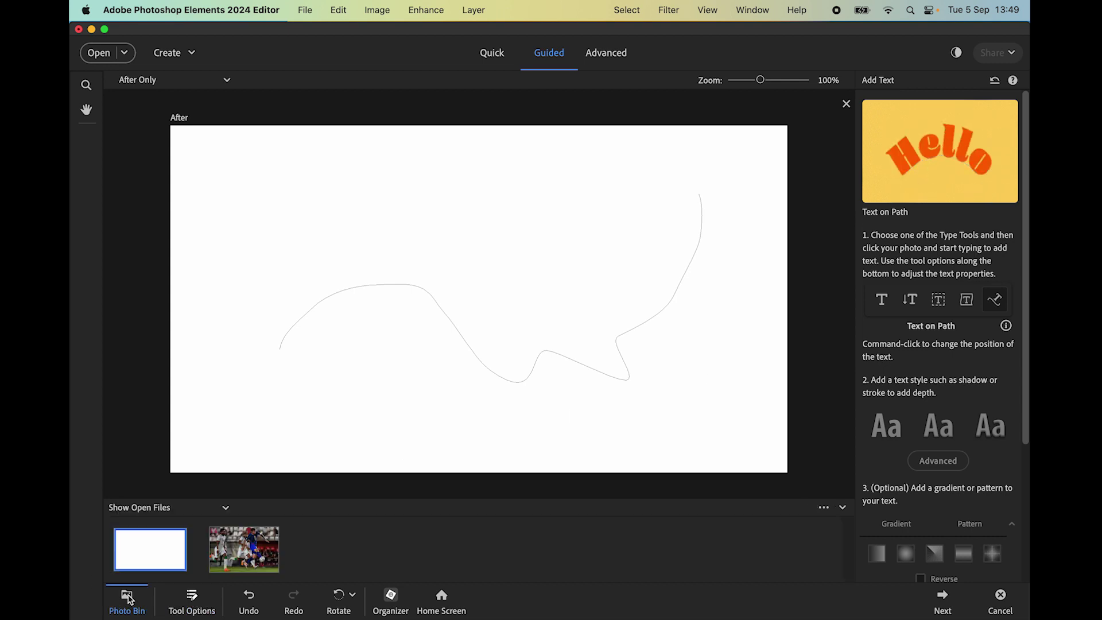
{"action": "left_click", "coordinate": [225, 553]}
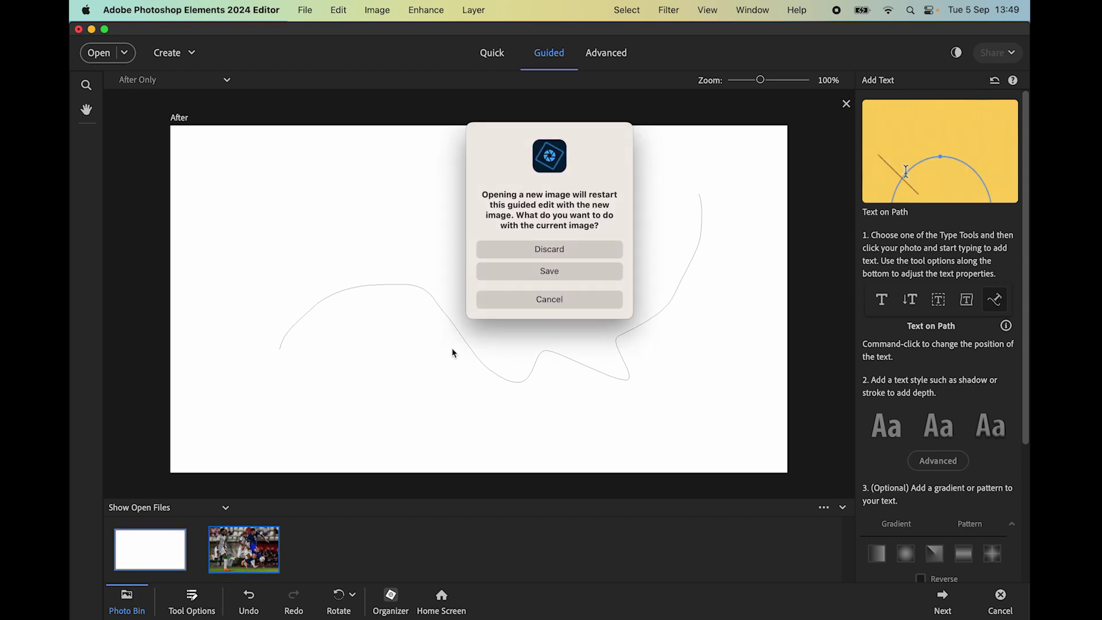
{"action": "left_click", "coordinate": [562, 250]}
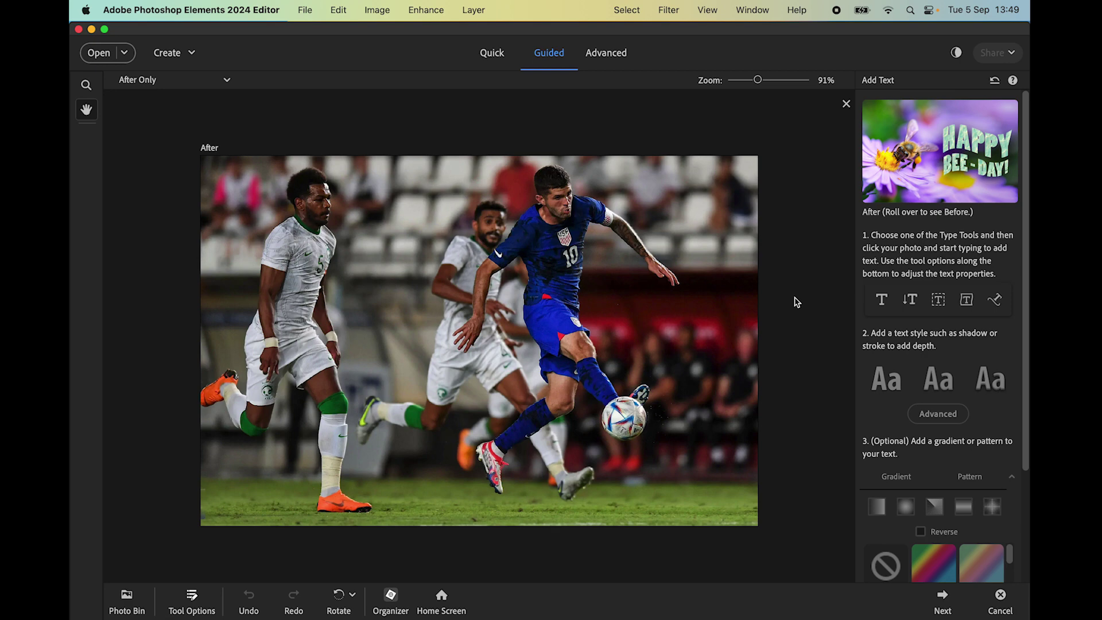
Draw a freehand text path with Text on Path, dipping beneath the players' feet and rising past the ball, and commit it
{"action": "left_click", "coordinate": [995, 300]}
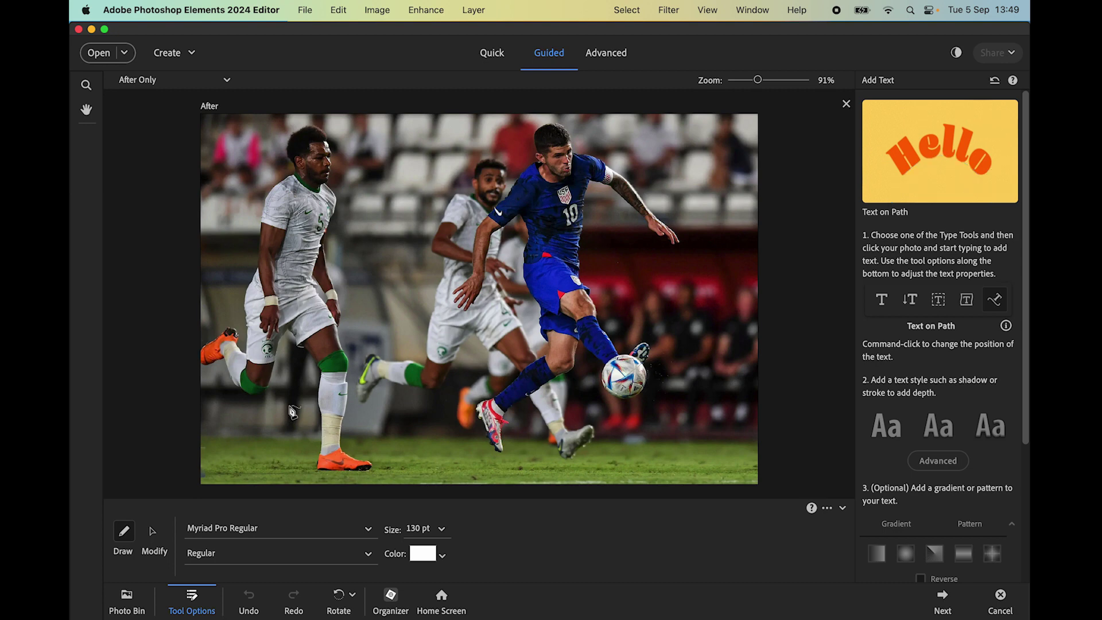
{"action": "mouse_move", "coordinate": [290, 398]}
{"action": "left_mouse_down"}
{"action": "mouse_move", "coordinate": [370, 405]}
{"action": "mouse_move", "coordinate": [465, 443]}
{"action": "mouse_move", "coordinate": [577, 455]}
{"action": "mouse_move", "coordinate": [645, 401]}
{"action": "mouse_move", "coordinate": [722, 380]}
{"action": "left_mouse_up"}
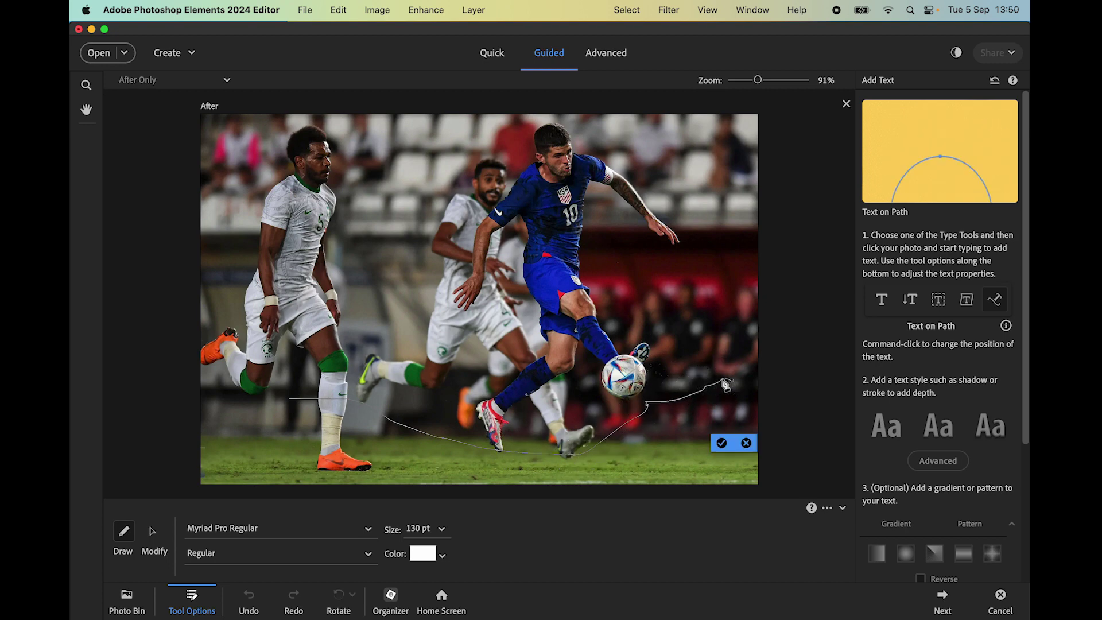
{"action": "left_click", "coordinate": [722, 442]}
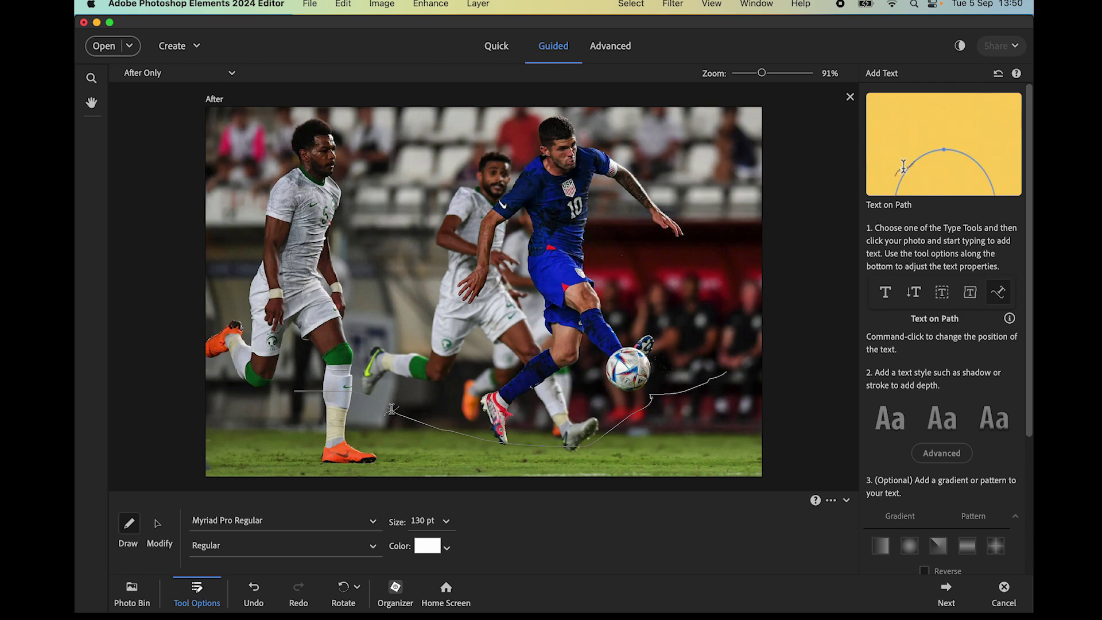
Enter "FIFA World Cup 2023" along the path, starting at its downward curve, and commit the text
{"action": "left_click", "coordinate": [392, 409]}
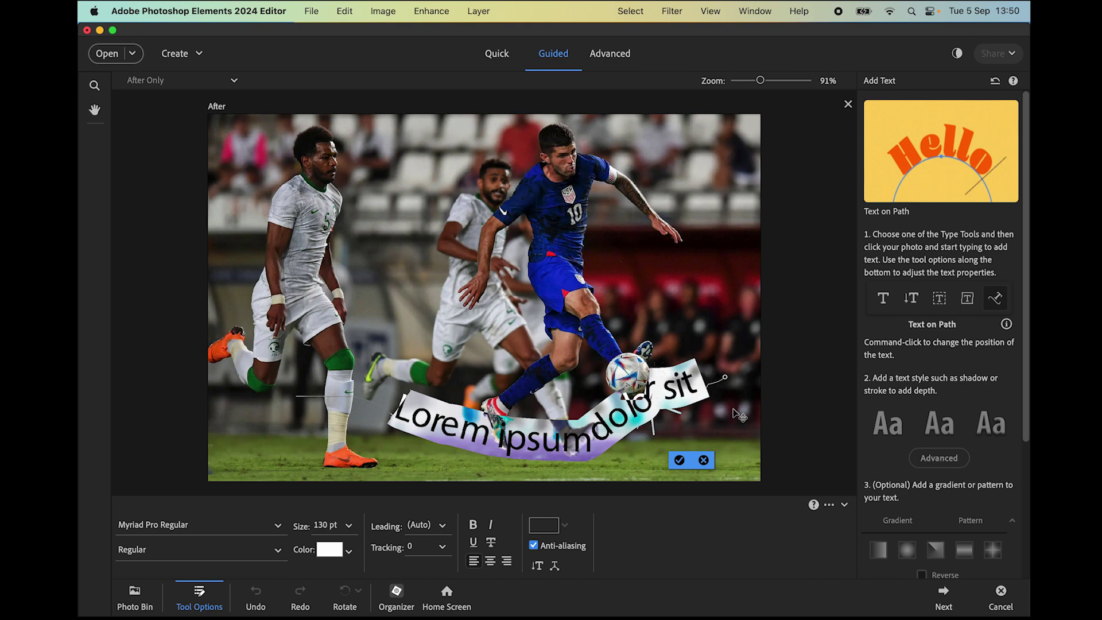
{"action": "type", "text": "FIFA"}
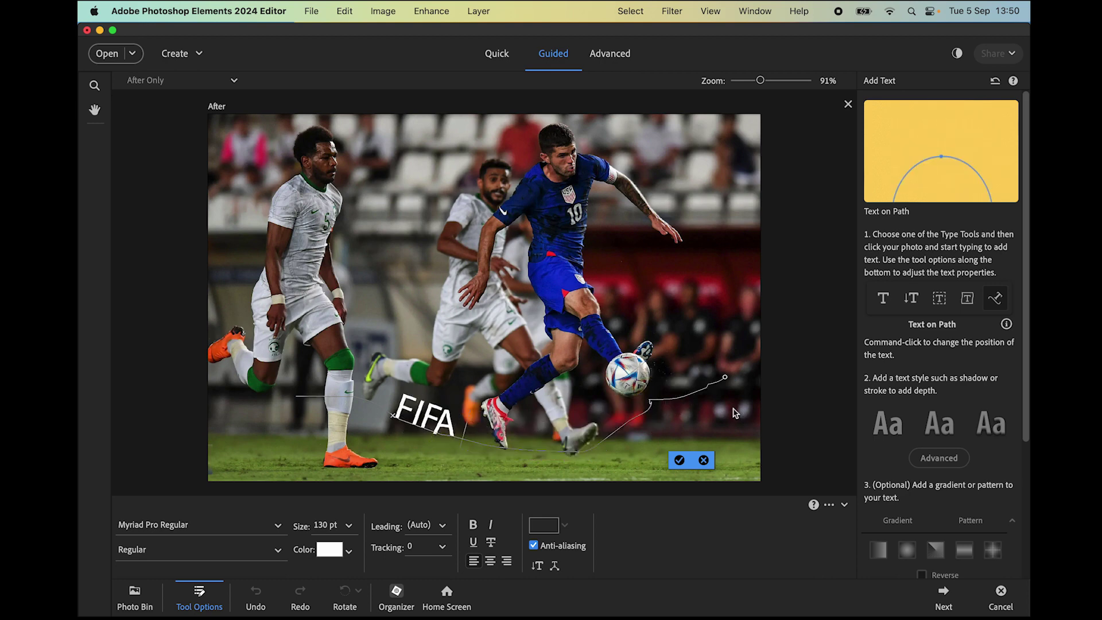
{"action": "type", "text": " Worl"}
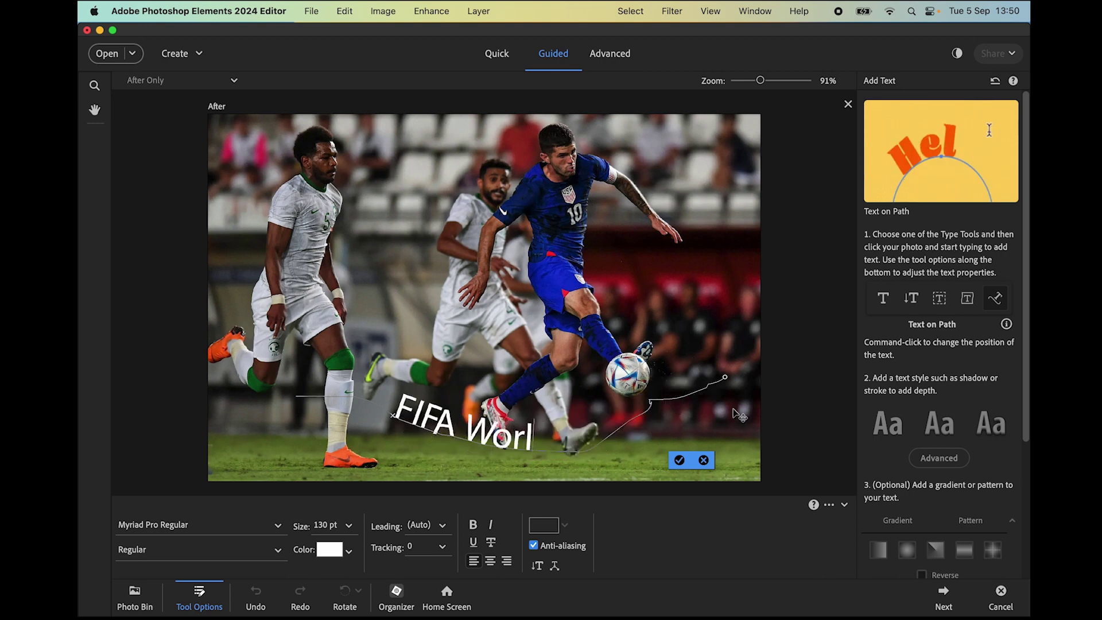
{"action": "type", "text": "d Cup 2023"}
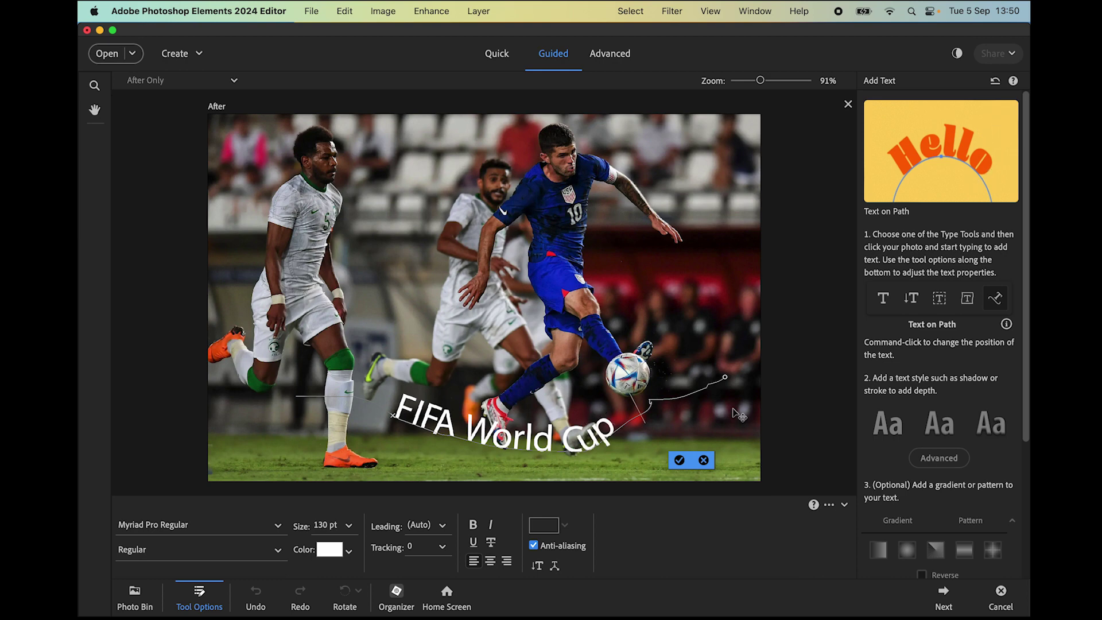
{"action": "left_click", "coordinate": [679, 460]}
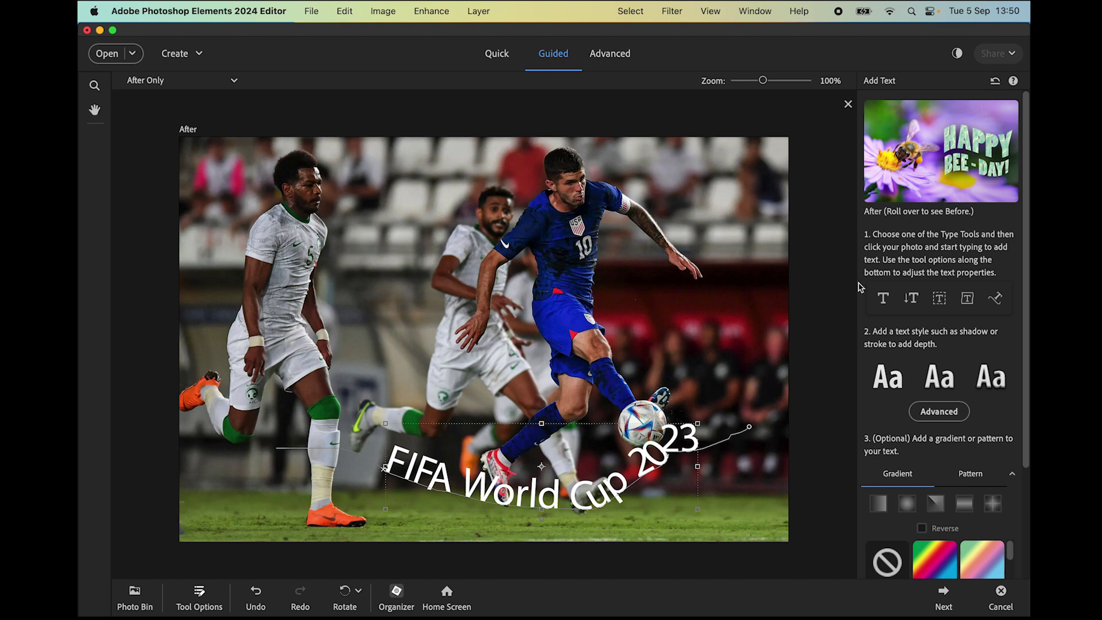
Reduce the entire path text's size to 109 pt with the Horizontal Type tool and commit the change
{"action": "left_click", "coordinate": [884, 300]}
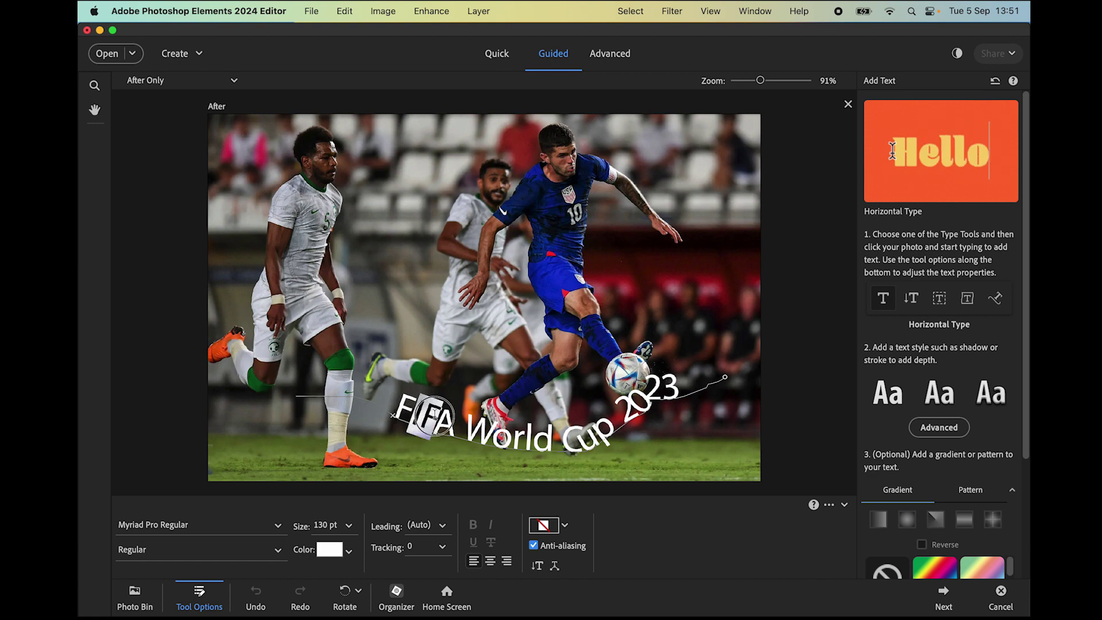
{"action": "left_click", "coordinate": [424, 416]}
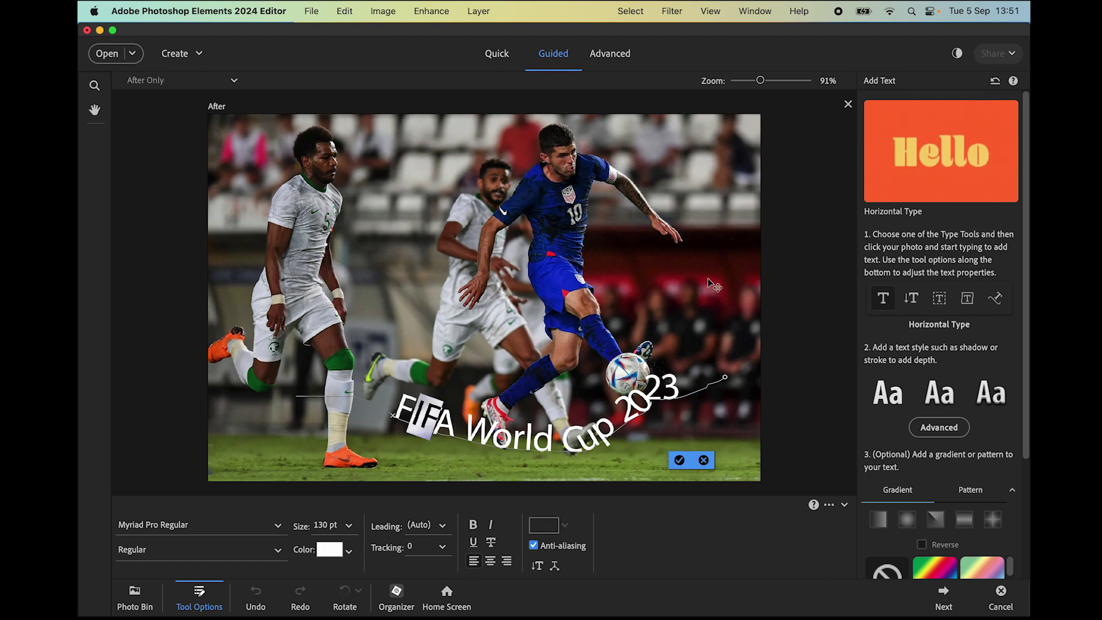
{"action": "key", "text": "super+a"}
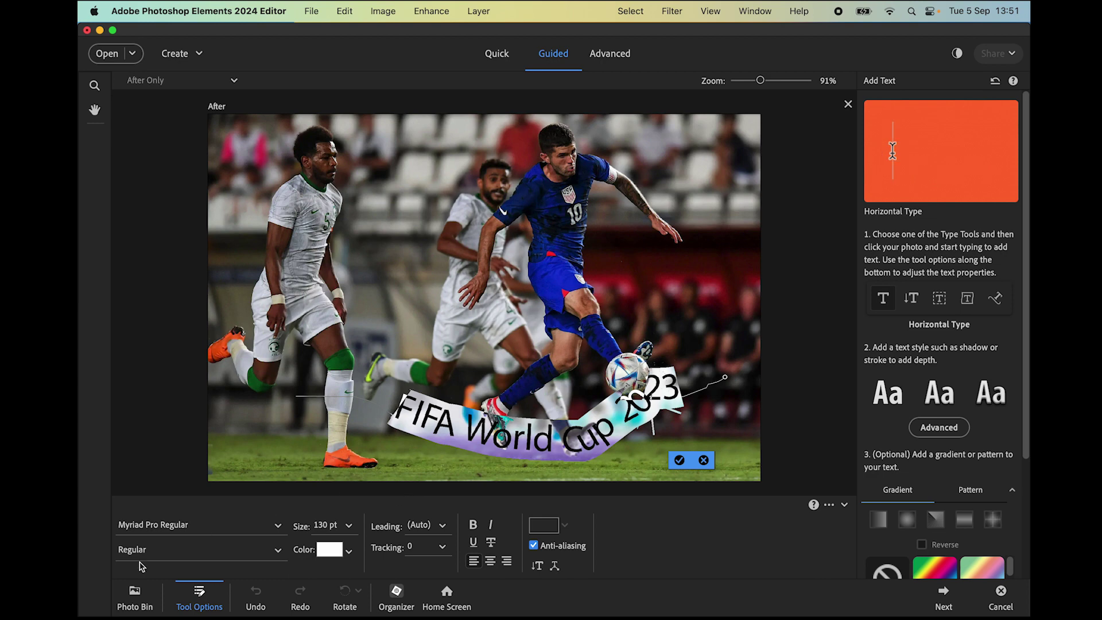
{"action": "left_click", "coordinate": [316, 524]}
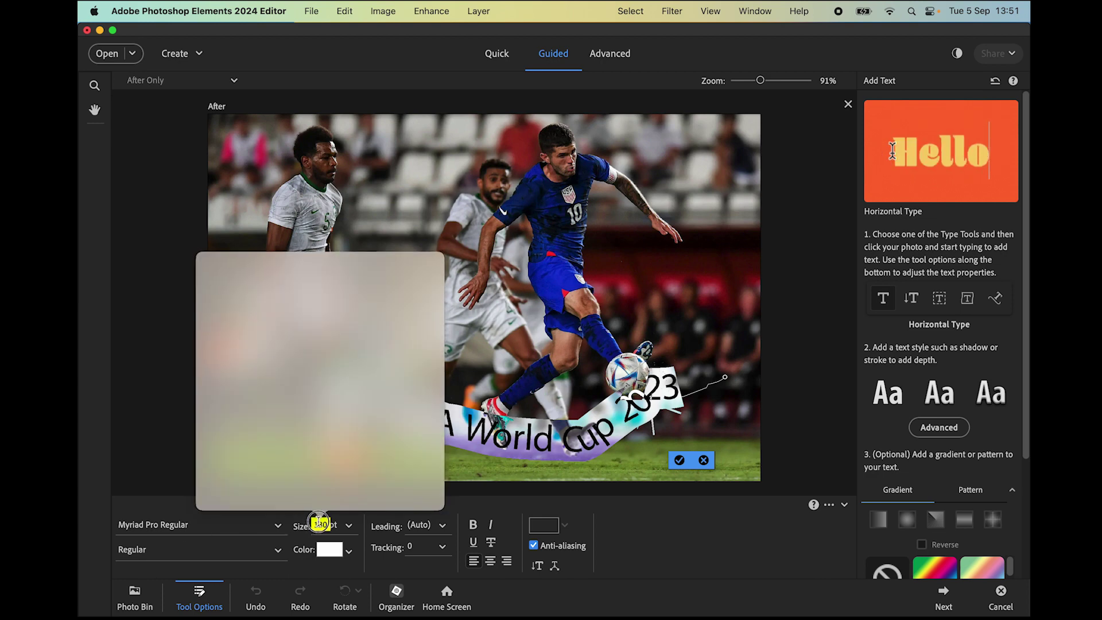
{"action": "left_click", "coordinate": [687, 531]}
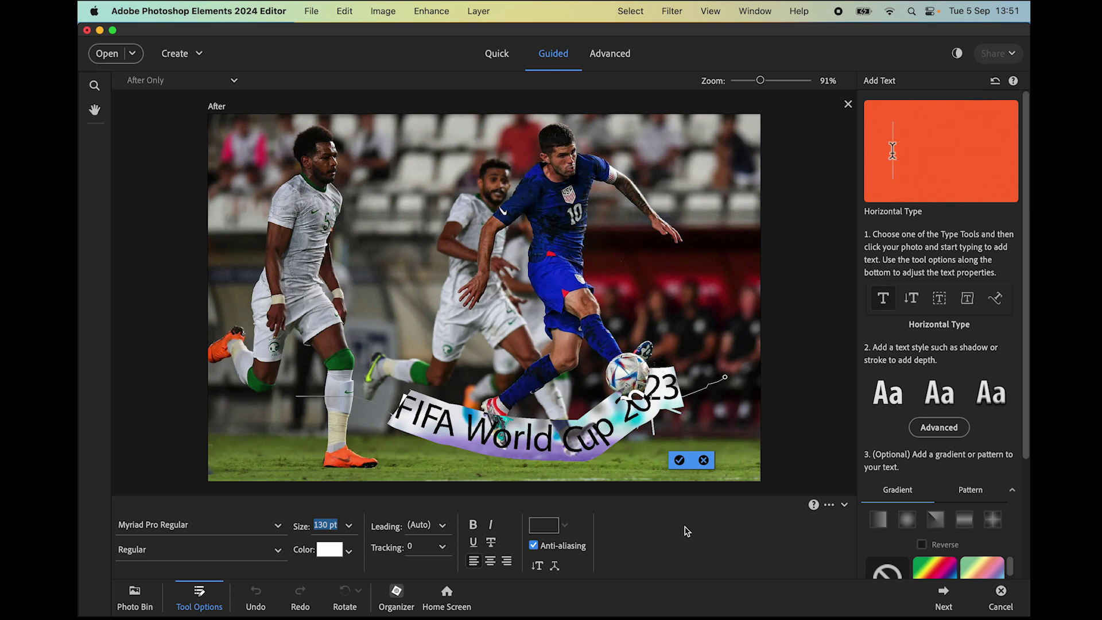
{"action": "key", "text": "Up"}
{"action": "key", "text": "Up"}
{"action": "key", "text": "Up"}
{"action": "key", "text": "Up"}
{"action": "key", "text": "Up"}
{"action": "key", "text": "Up"}
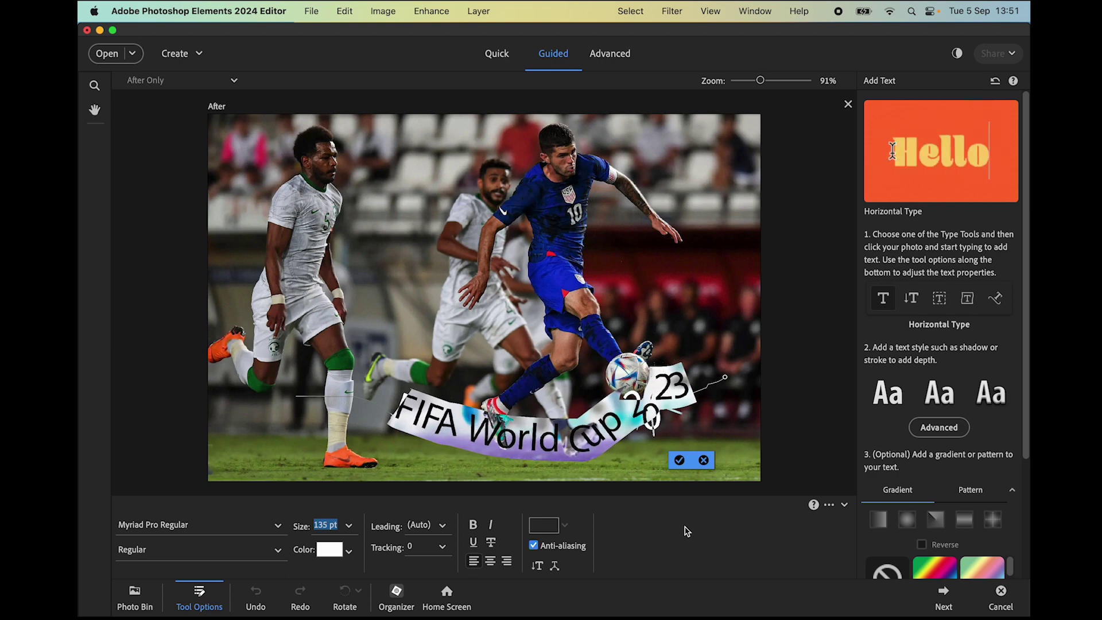
{"action": "key", "text": "Down"}
{"action": "key", "text": "Down"}
{"action": "key", "text": "Down"}
{"action": "key", "text": "Down"}
{"action": "key", "text": "Down"}
{"action": "key", "text": "Down"}
{"action": "key", "text": "Down"}
{"action": "key", "text": "Down"}
{"action": "key", "text": "Down"}
{"action": "key", "text": "Down"}
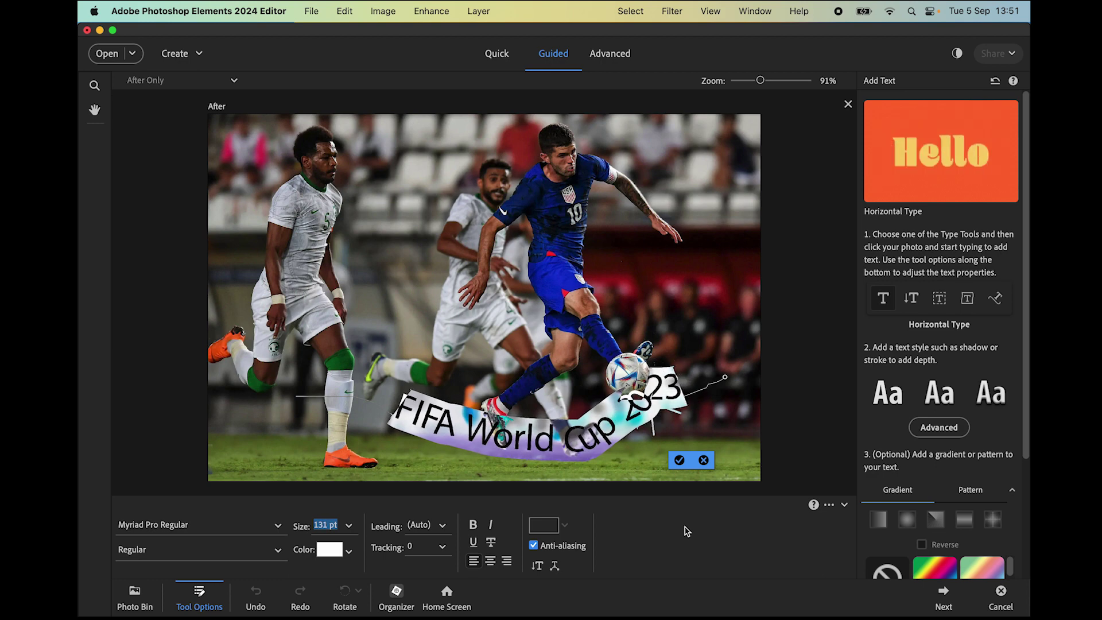
{"action": "key", "text": "Down"}
{"action": "key", "text": "Down"}
{"action": "key", "text": "Down"}
{"action": "key", "text": "Down"}
{"action": "key", "text": "Down"}
{"action": "key", "text": "Down"}
{"action": "key", "text": "Down"}
{"action": "key", "text": "Down"}
{"action": "key", "text": "Down"}
{"action": "key", "text": "Down"}
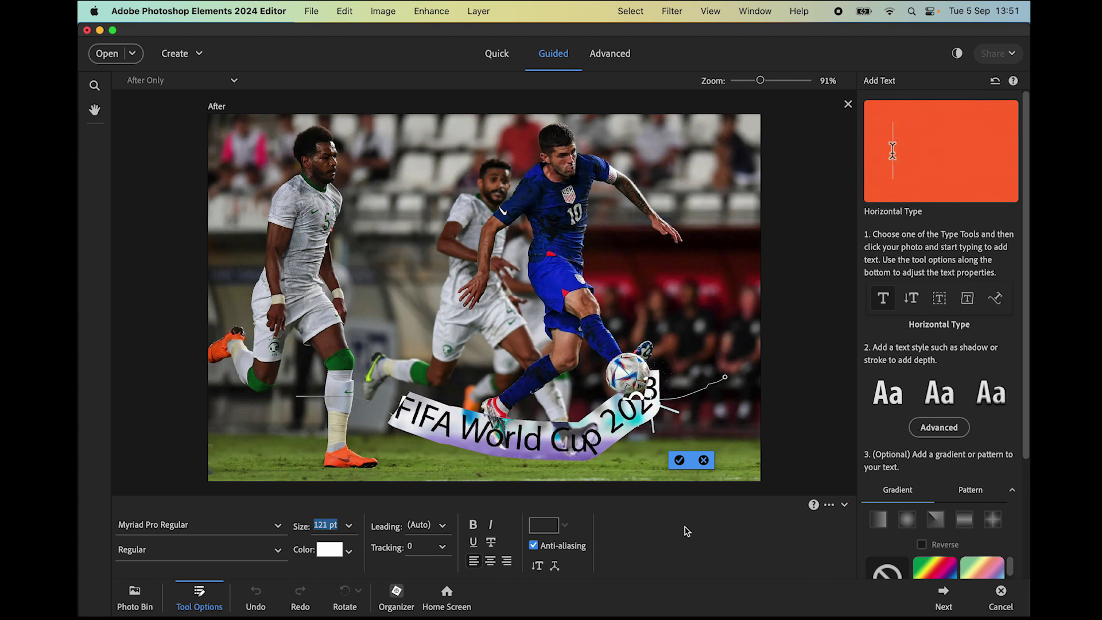
{"action": "key", "text": "Down"}
{"action": "key", "text": "Down"}
{"action": "key", "text": "Down"}
{"action": "key", "text": "Down"}
{"action": "key", "text": "Down"}
{"action": "key", "text": "Down"}
{"action": "key", "text": "Down"}
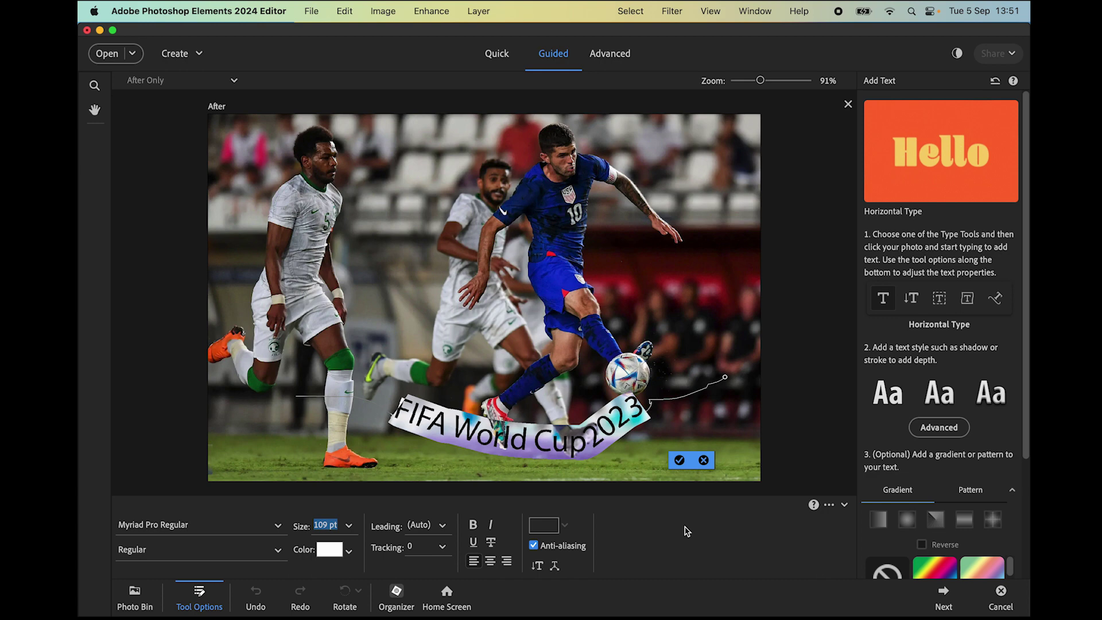
{"action": "left_click", "coordinate": [679, 460]}
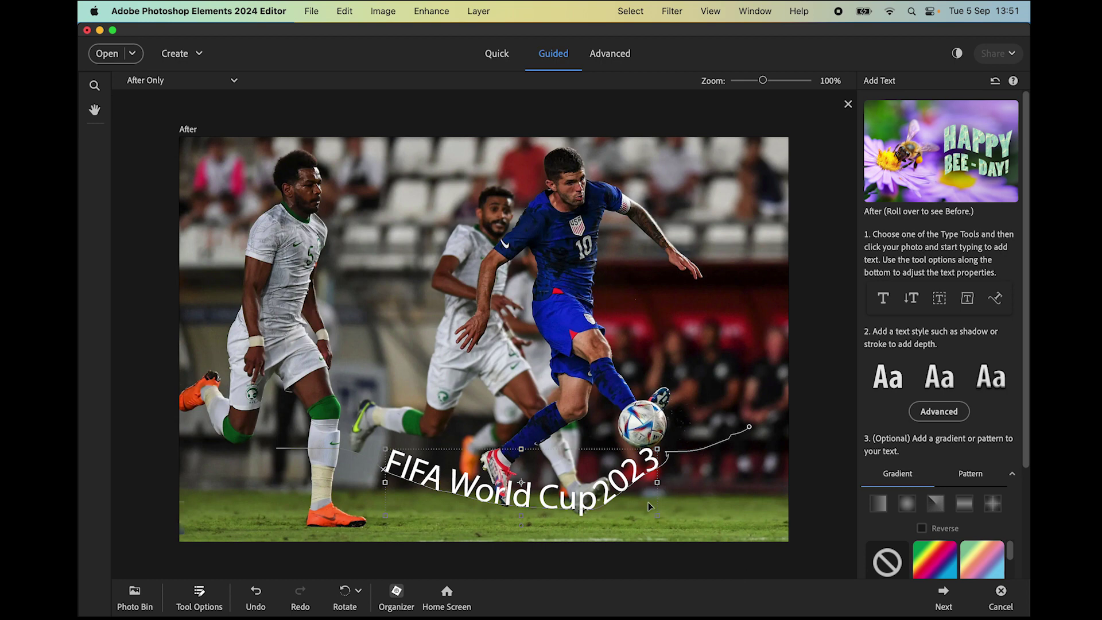
Move the curved text slightly right and upward, and finish the guided edit by continuing in Advanced mode
{"action": "left_click_drag", "start_coordinate": [664, 487], "coordinate": [705, 475]}
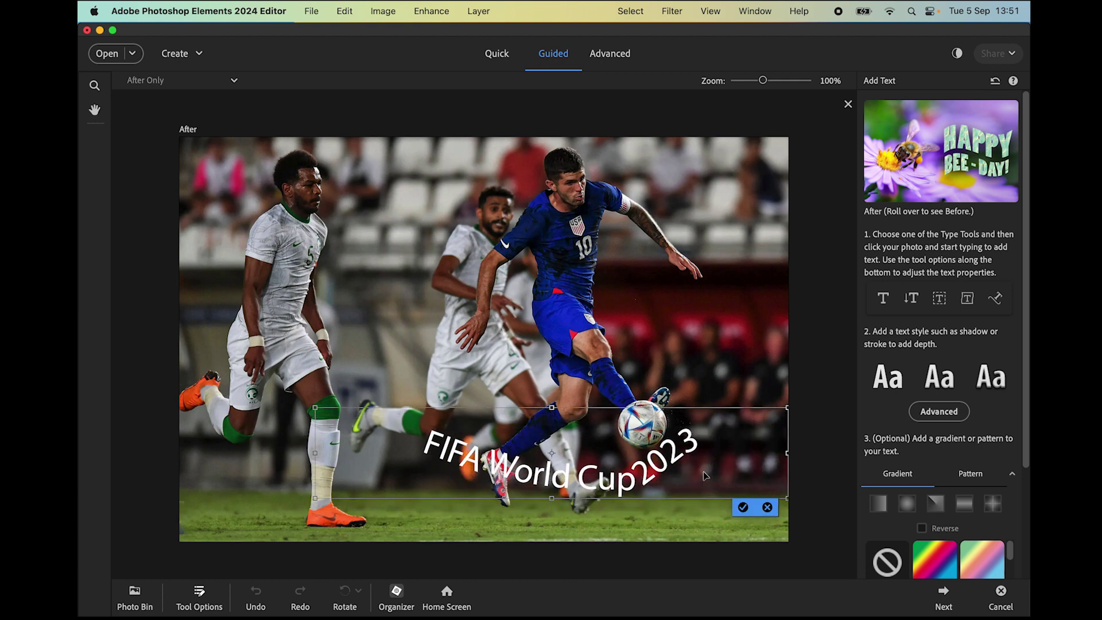
{"action": "left_click", "coordinate": [742, 507]}
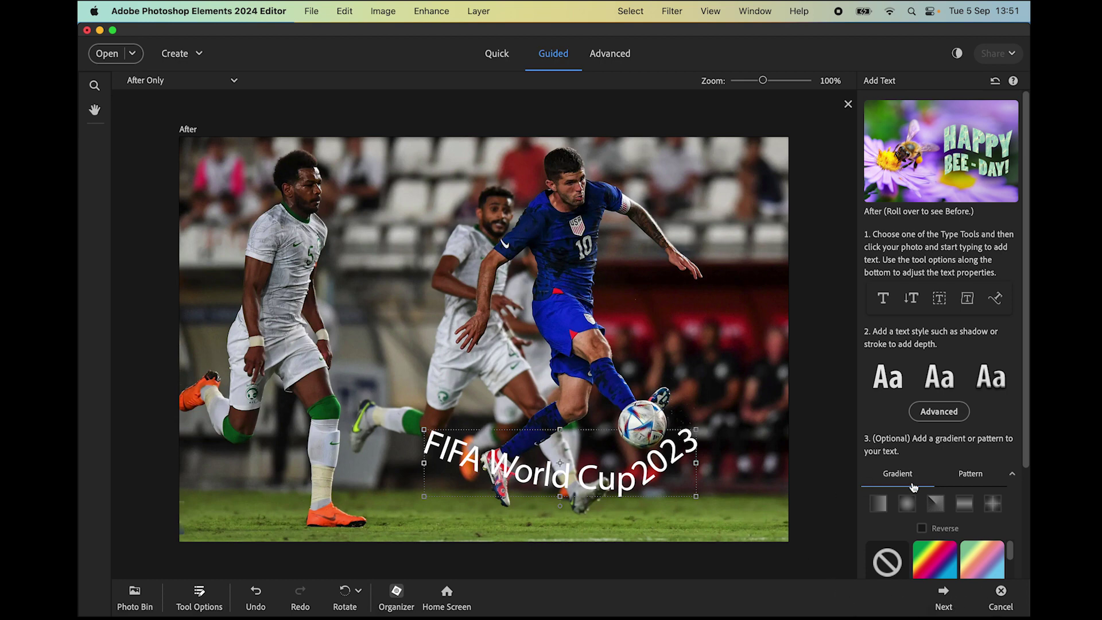
{"action": "scroll", "coordinate": [898, 483], "scroll_direction": "down", "scroll_amount": 3}
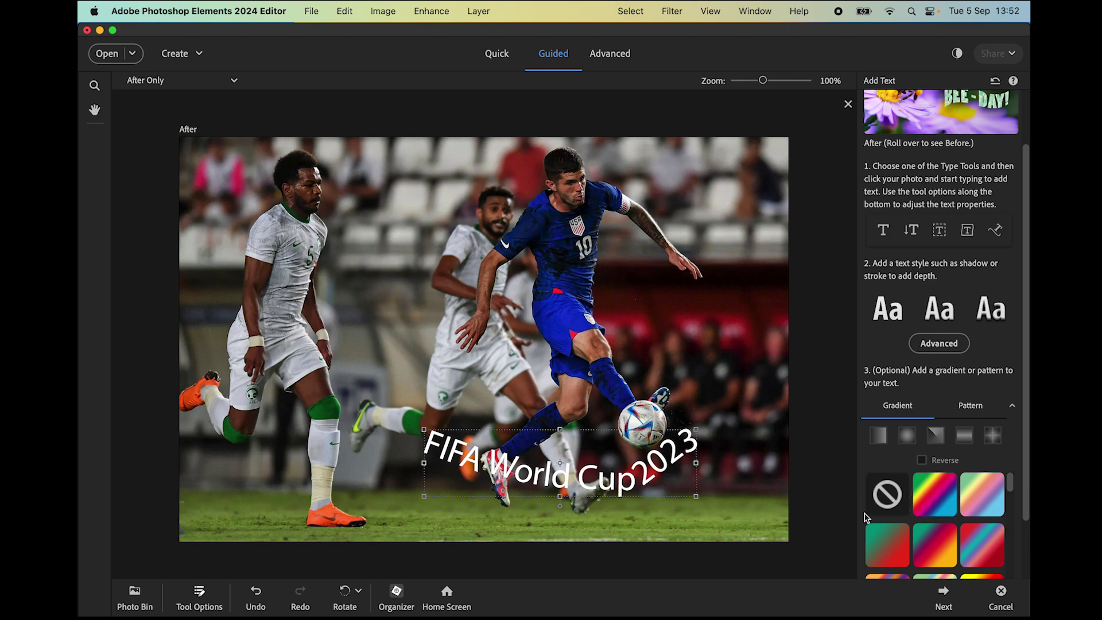
{"action": "left_click", "coordinate": [944, 596]}
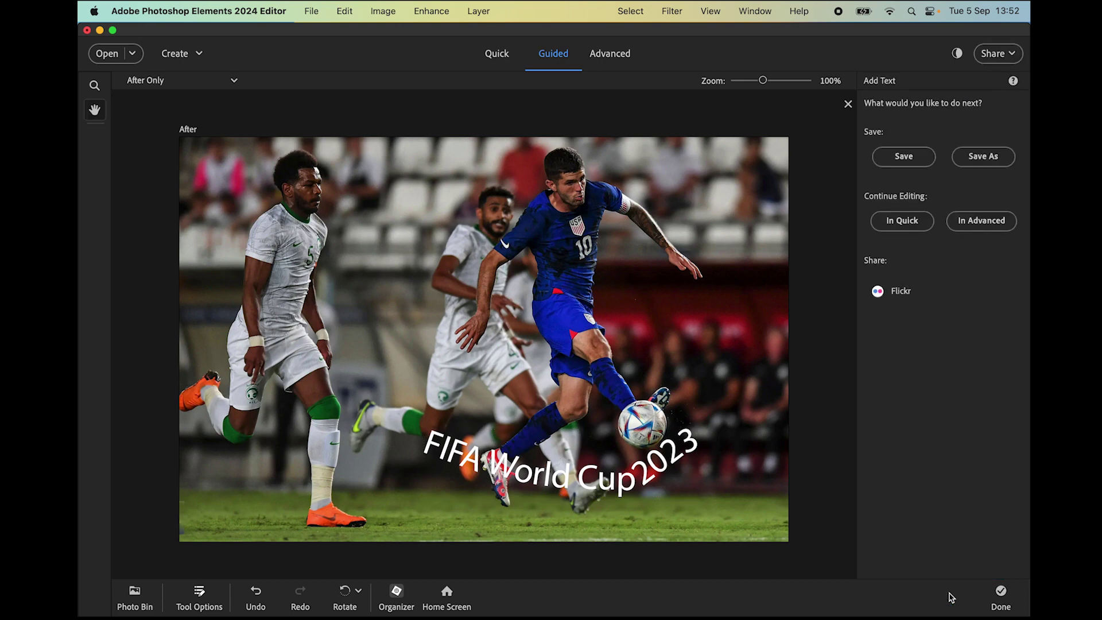
{"action": "left_click", "coordinate": [980, 221]}
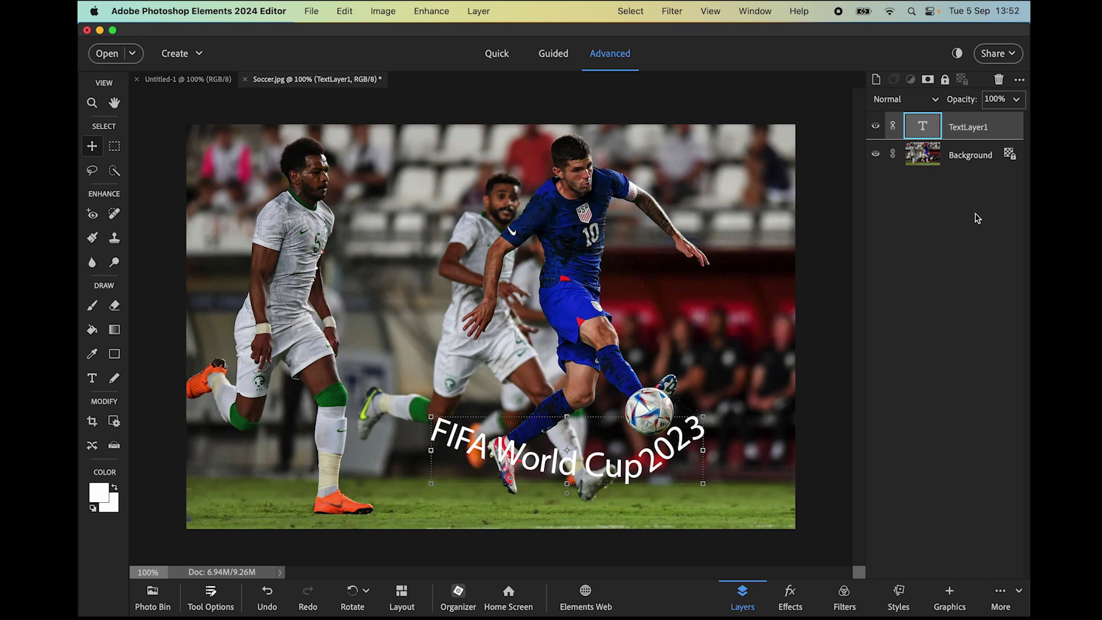
Open the curved text for editing from its layer and cancel the edit
{"action": "left_click", "coordinate": [114, 104]}
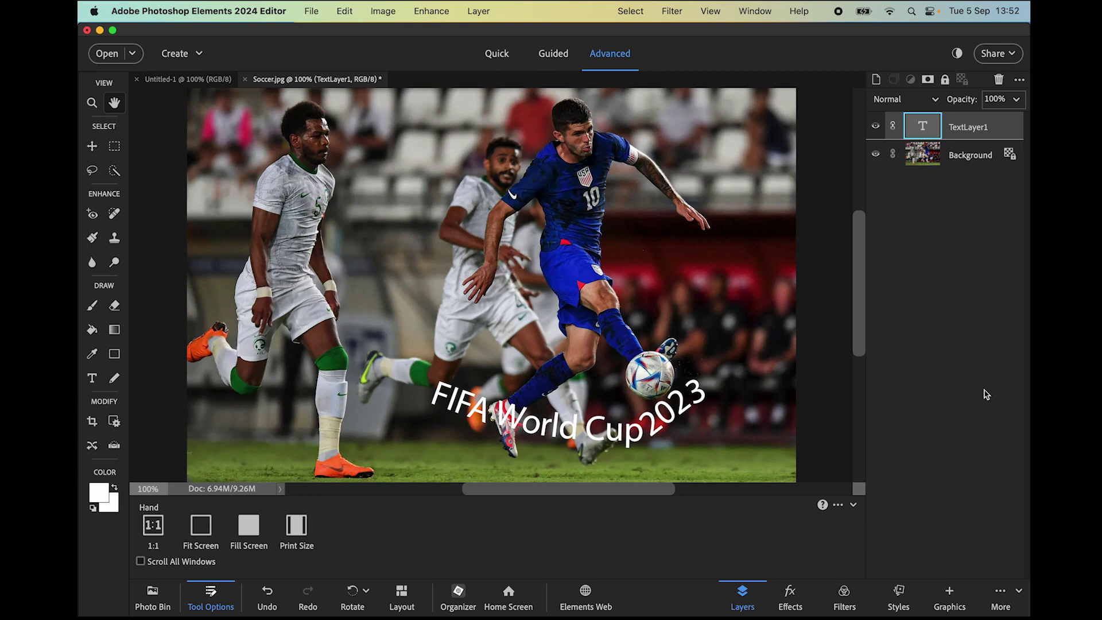
{"action": "double_click", "coordinate": [923, 125]}
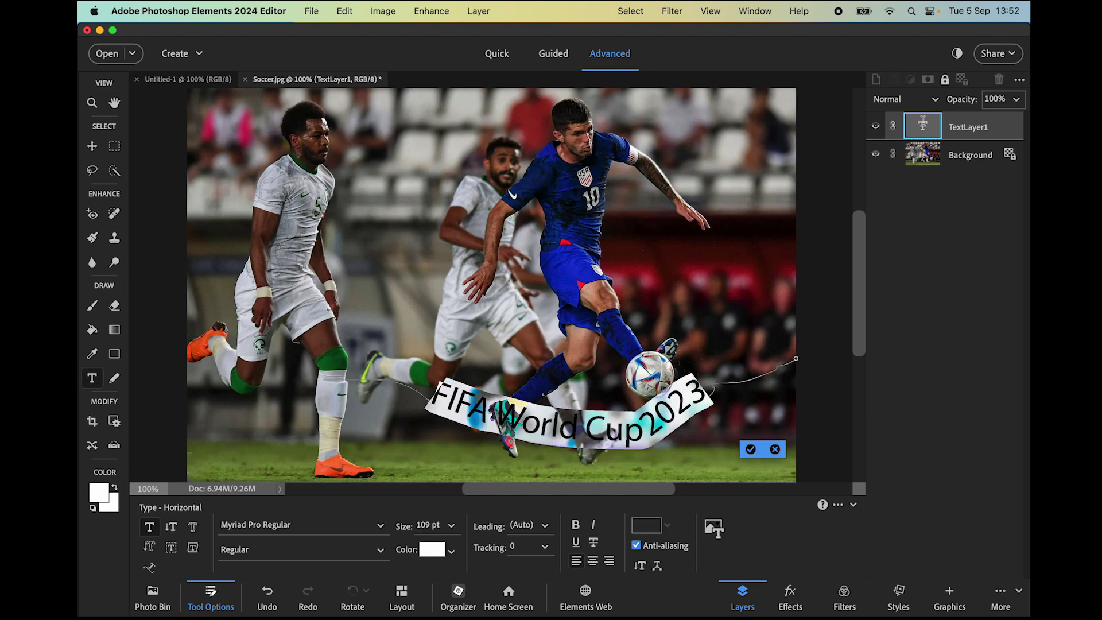
{"action": "left_click", "coordinate": [775, 449]}
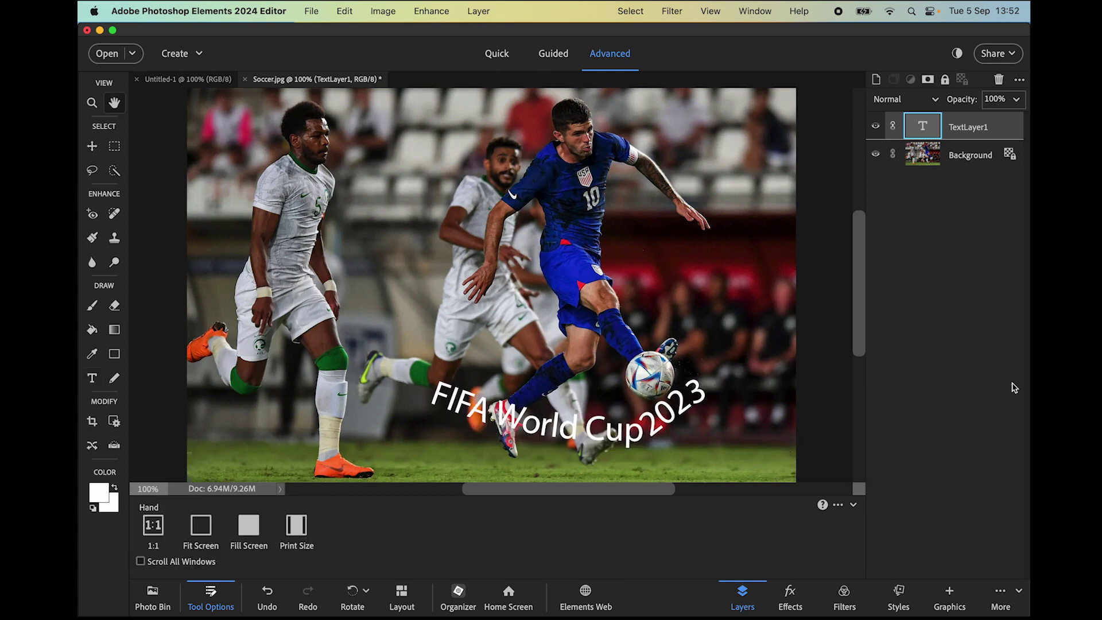